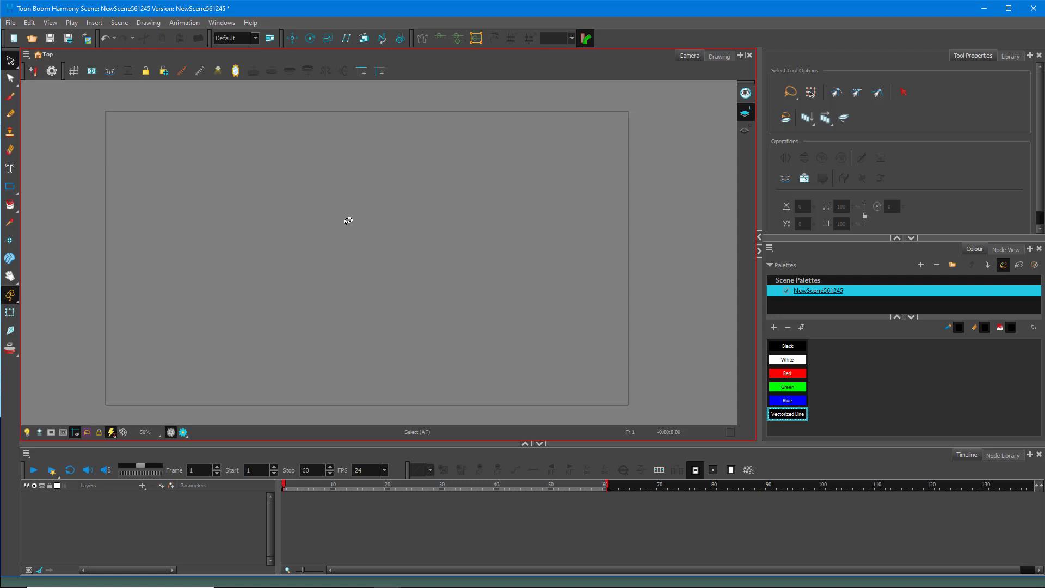
Import character.jpg from the Desktop as a Toon Boom bitmap drawing on a layer based on its filename, with Vertical Fit alignment
click(11, 116)
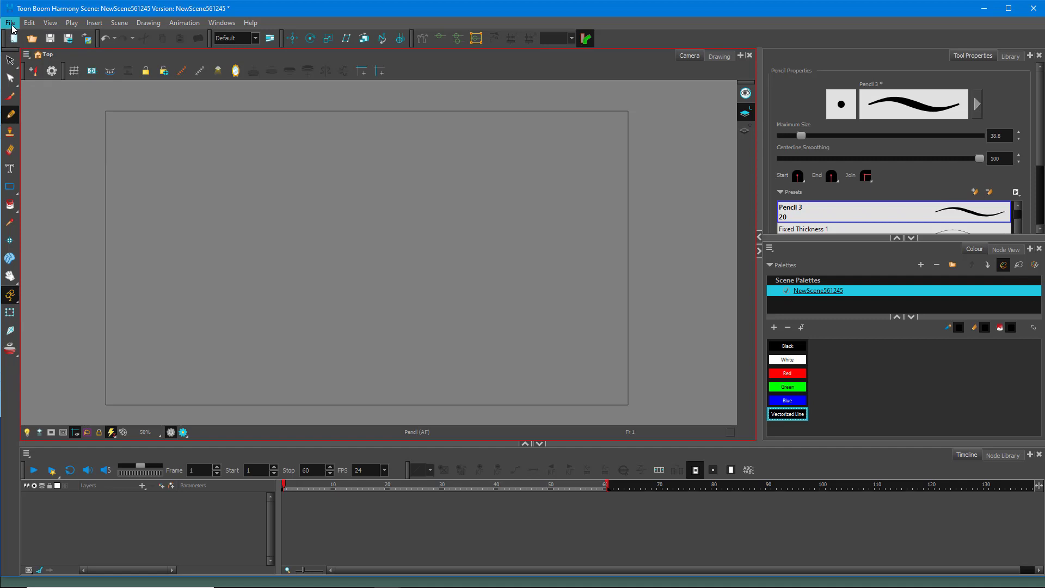
click(11, 24)
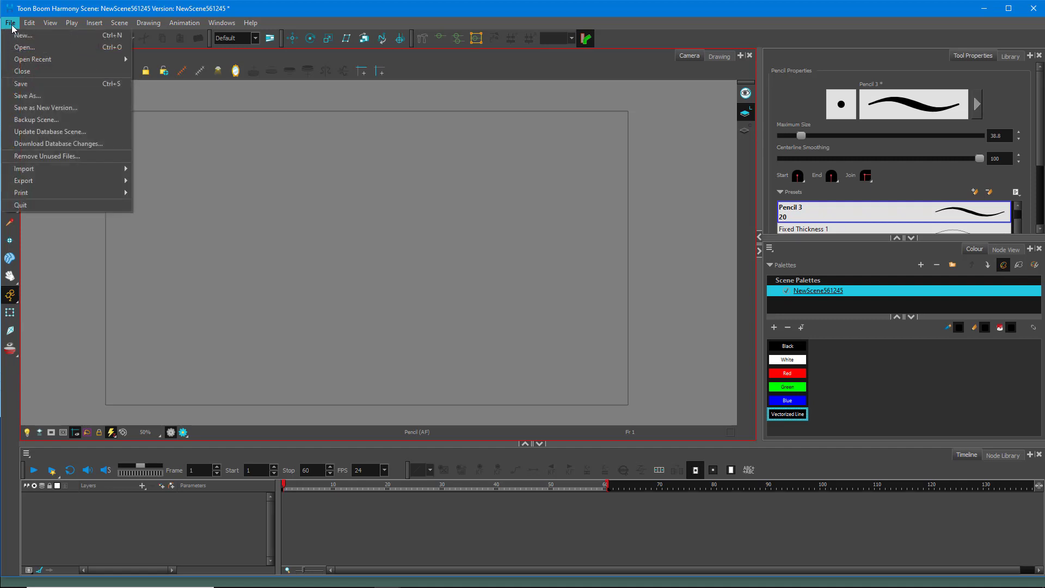
mouse_move(60, 173)
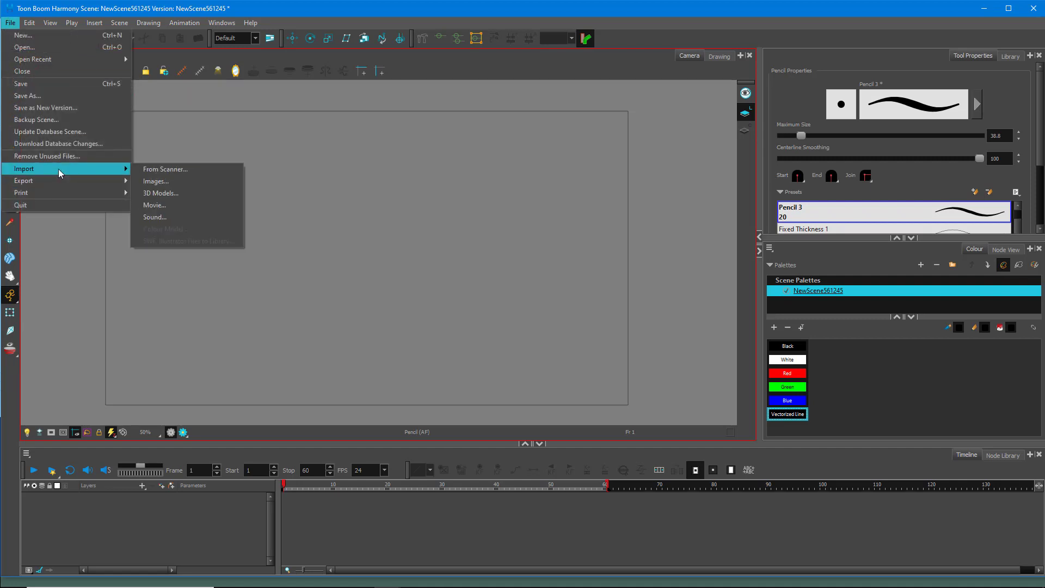
click(167, 181)
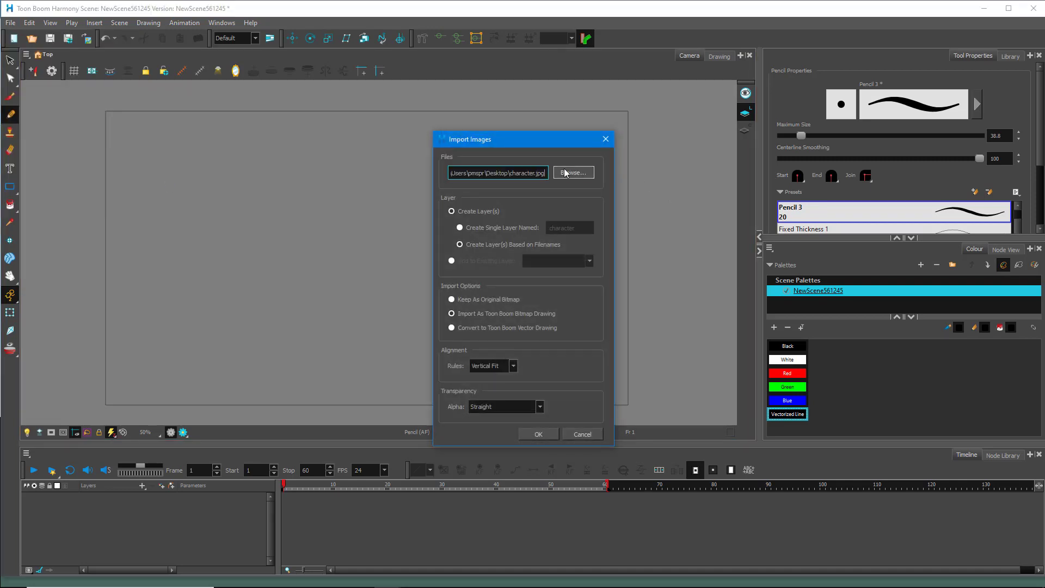
click(565, 172)
click(568, 238)
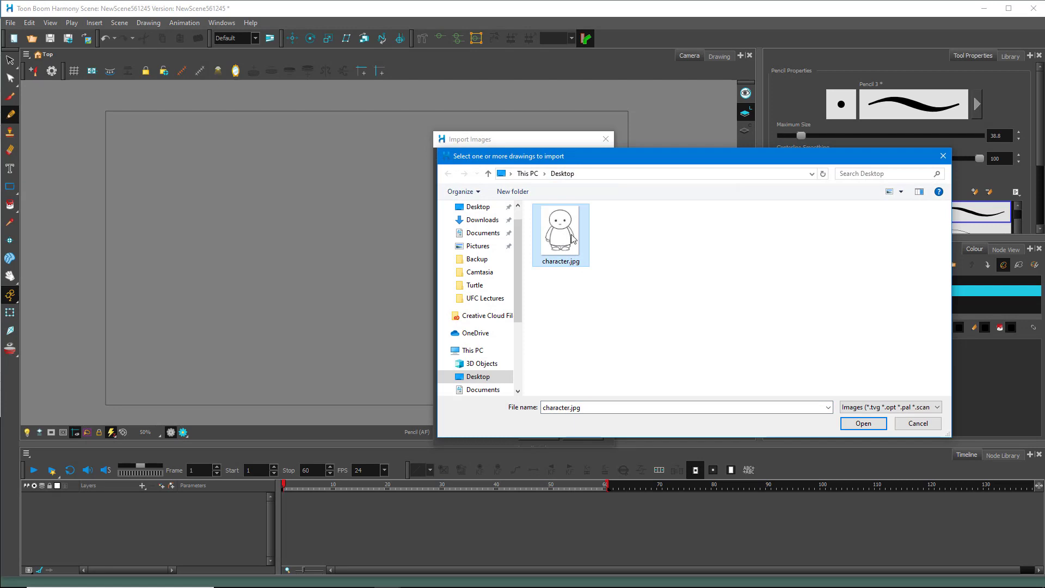
click(881, 423)
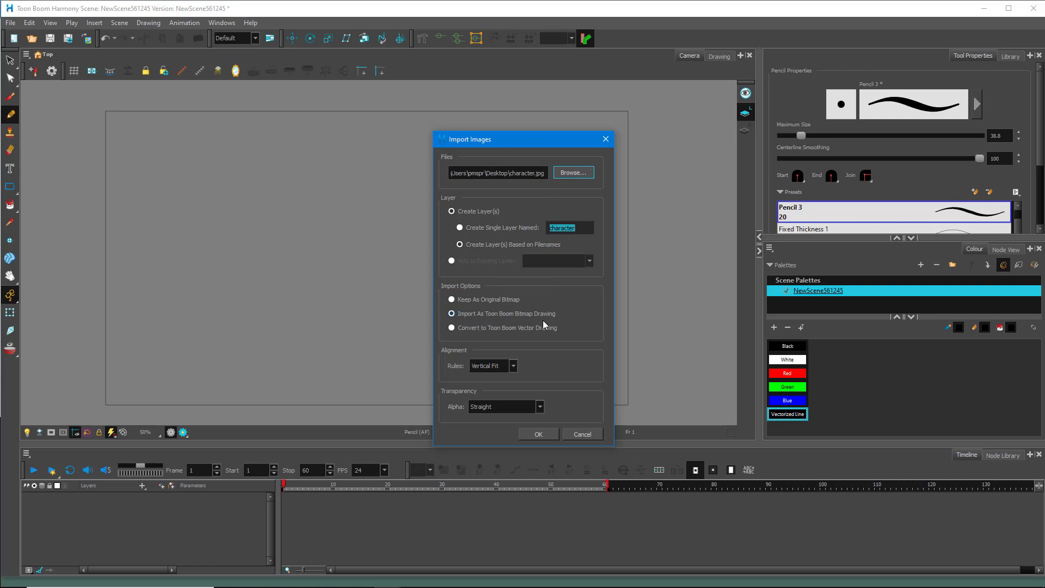
click(533, 433)
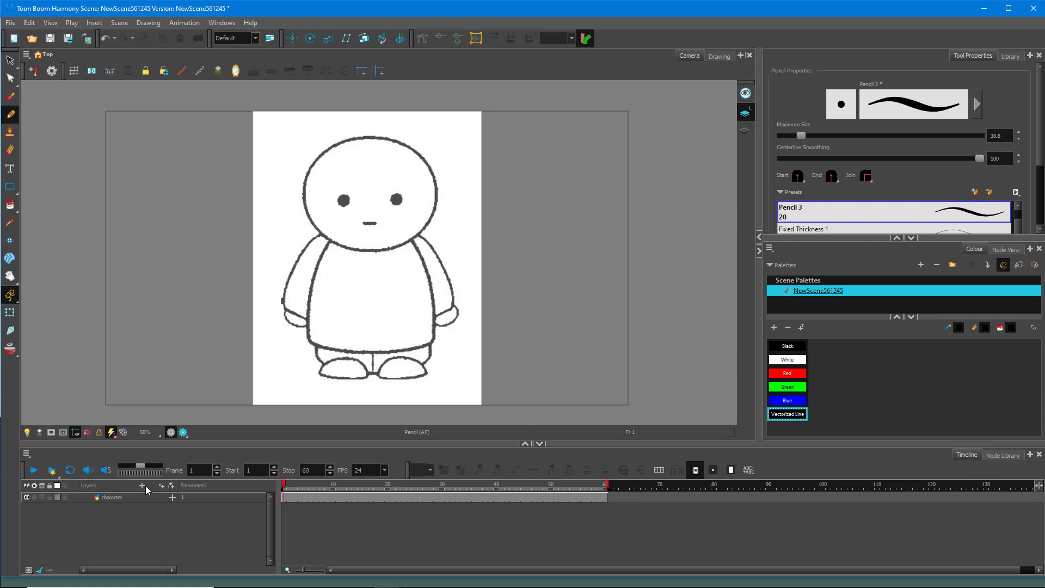
Lock the imported character layer and add a vector drawing layer named Head above it
click(48, 497)
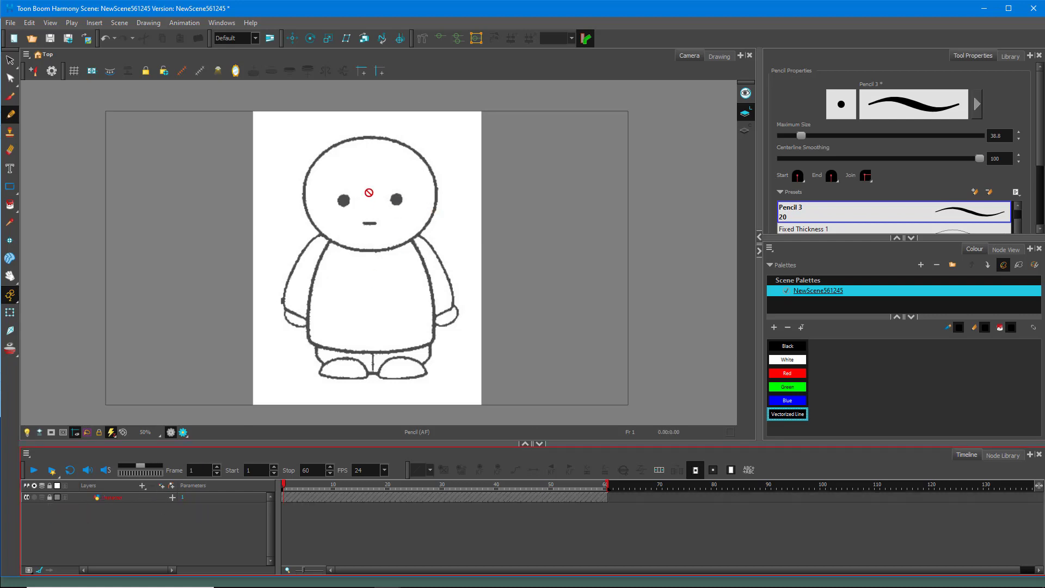
scroll(380, 231, up, 1)
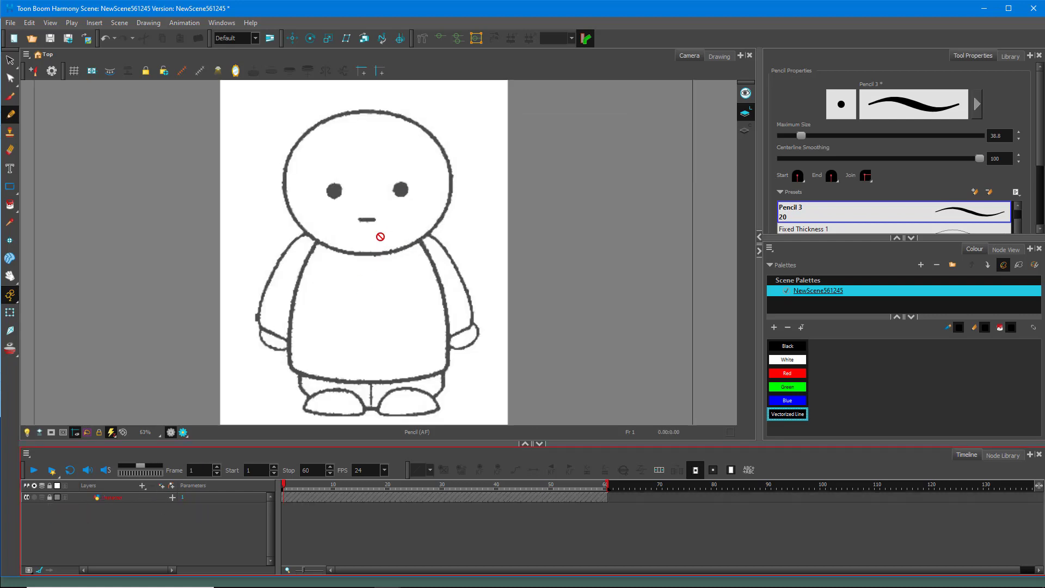
click(143, 483)
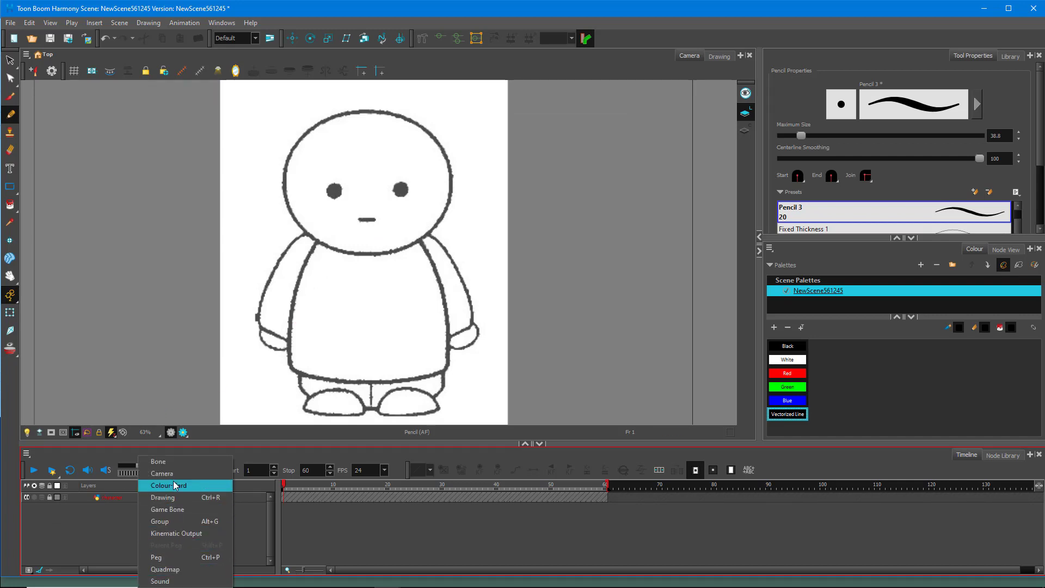
click(187, 497)
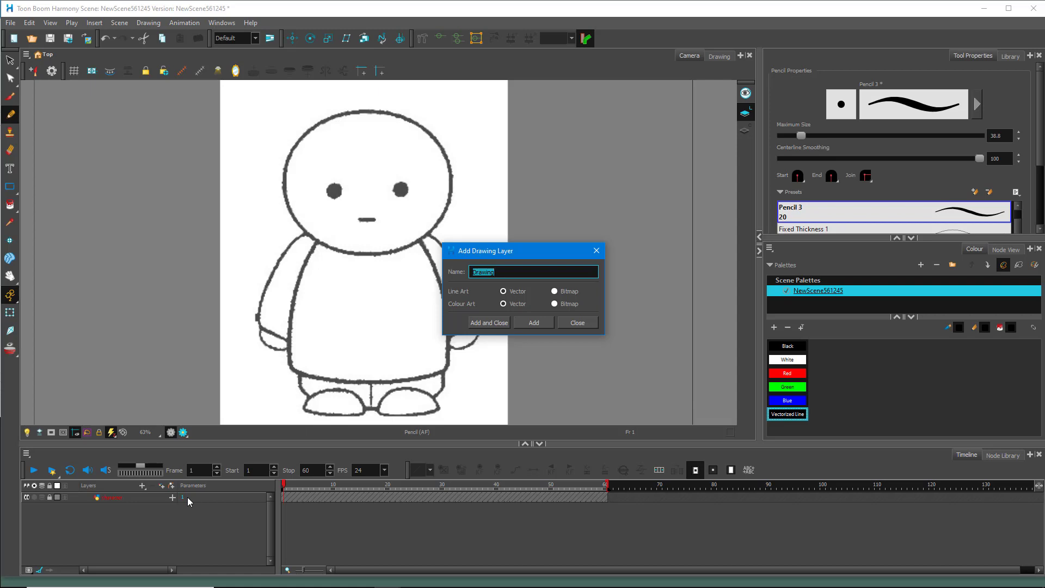
text(Head)
click(534, 323)
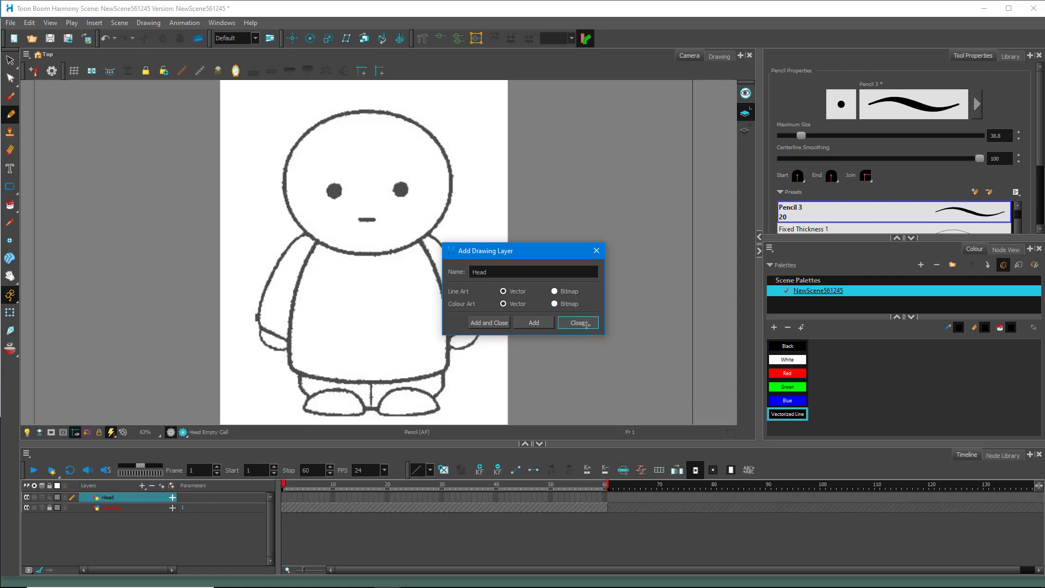
click(578, 323)
Set the Pencil's maximum size to 40.8, with centerline smoothing at 100 and Line Building Mode enabled
scroll(360, 110, up, 2)
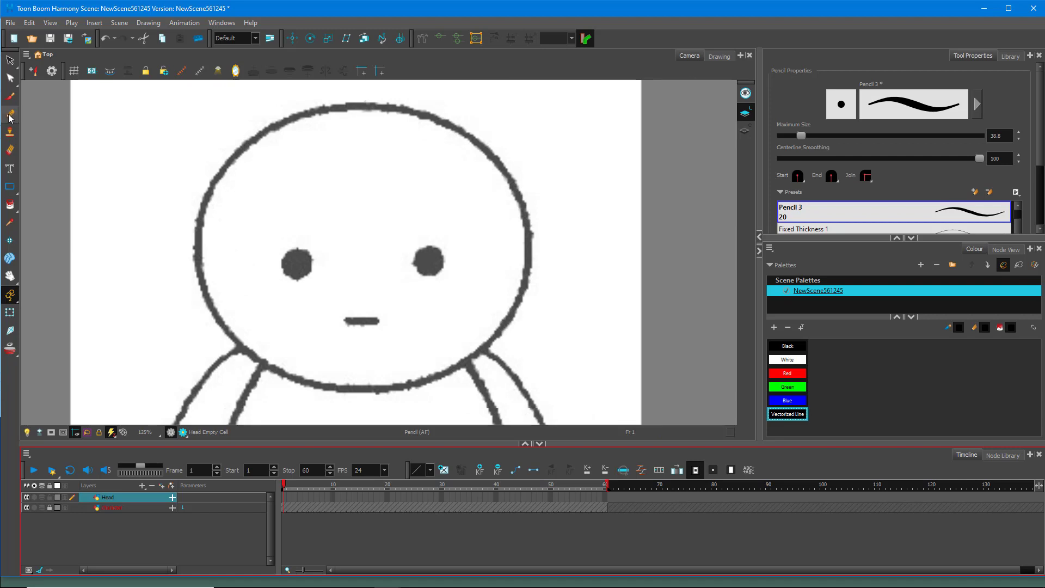
click(912, 317)
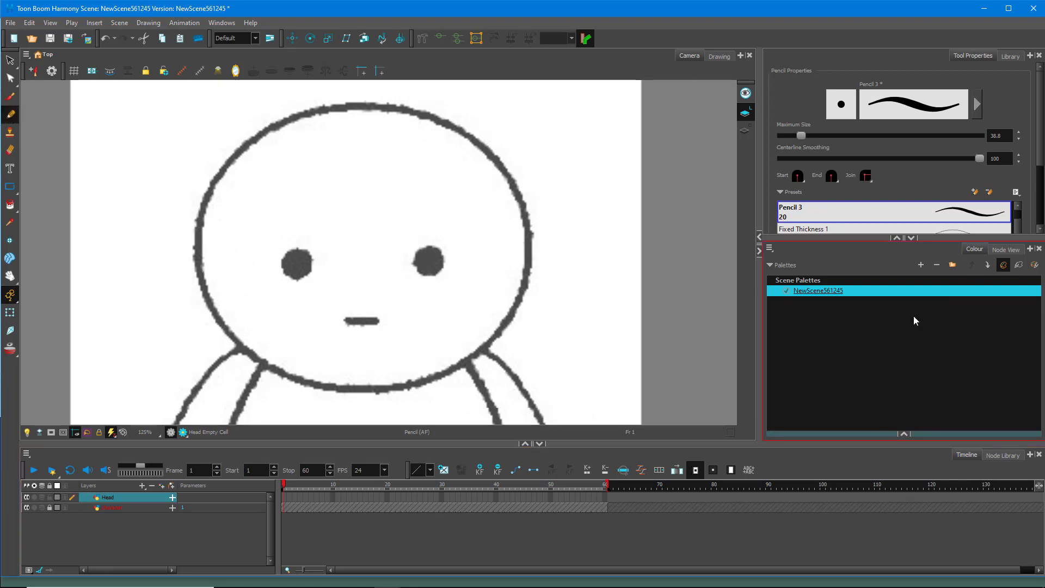
click(912, 239)
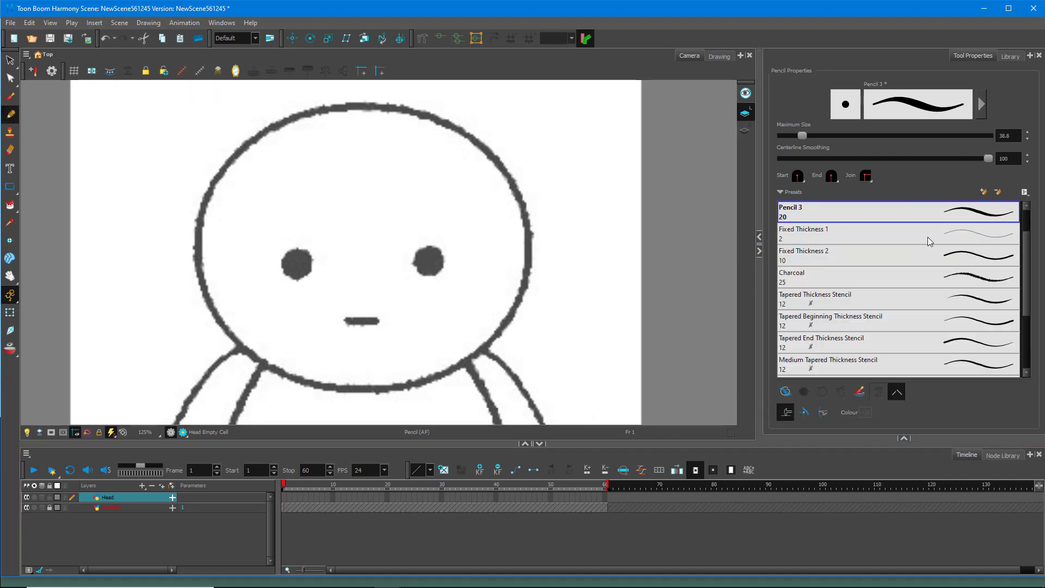
click(812, 136)
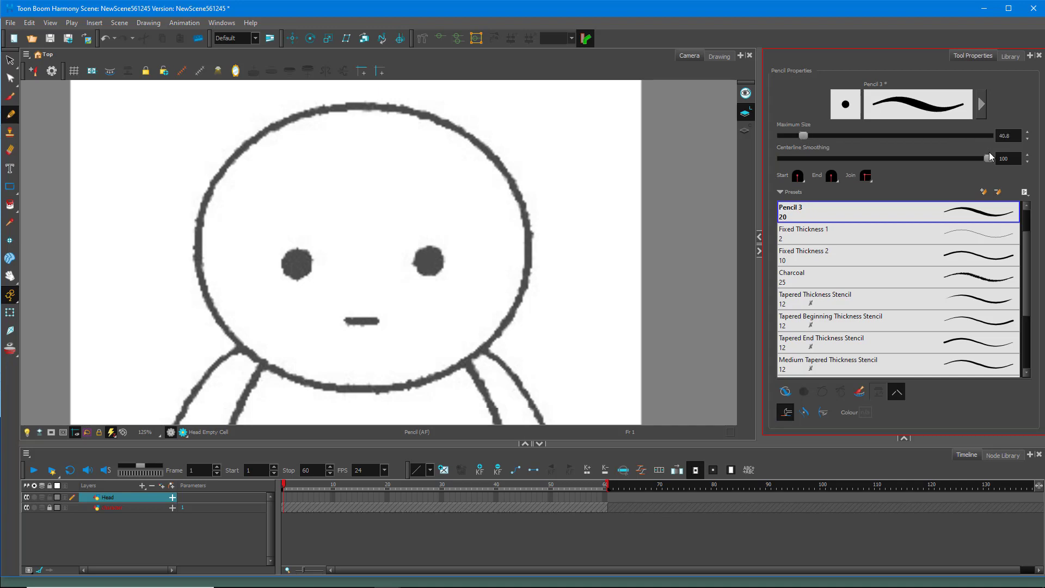
drag(989, 158, 913, 164)
drag(1035, 166, 1042, 173)
click(787, 414)
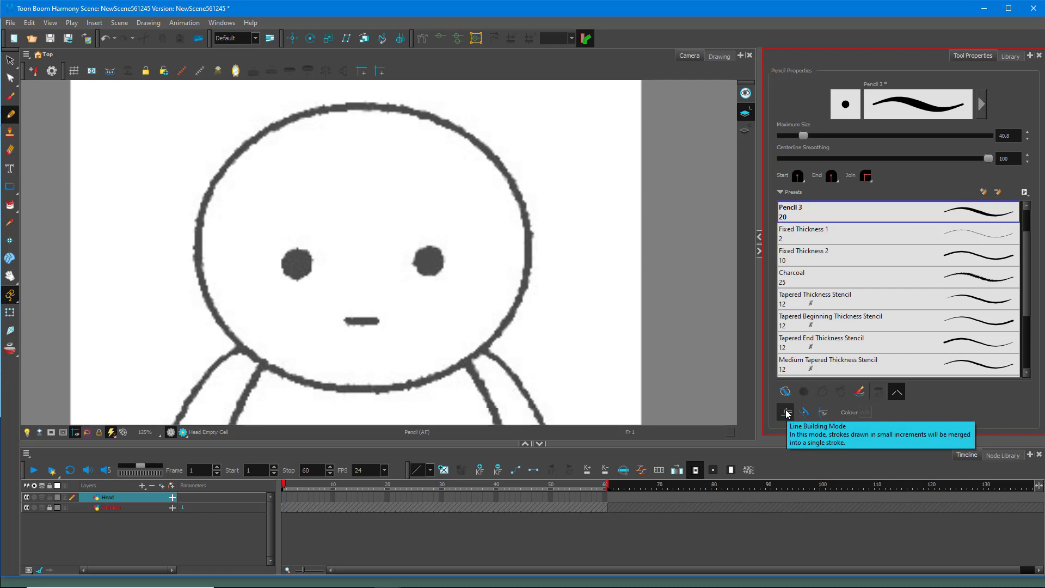
click(787, 415)
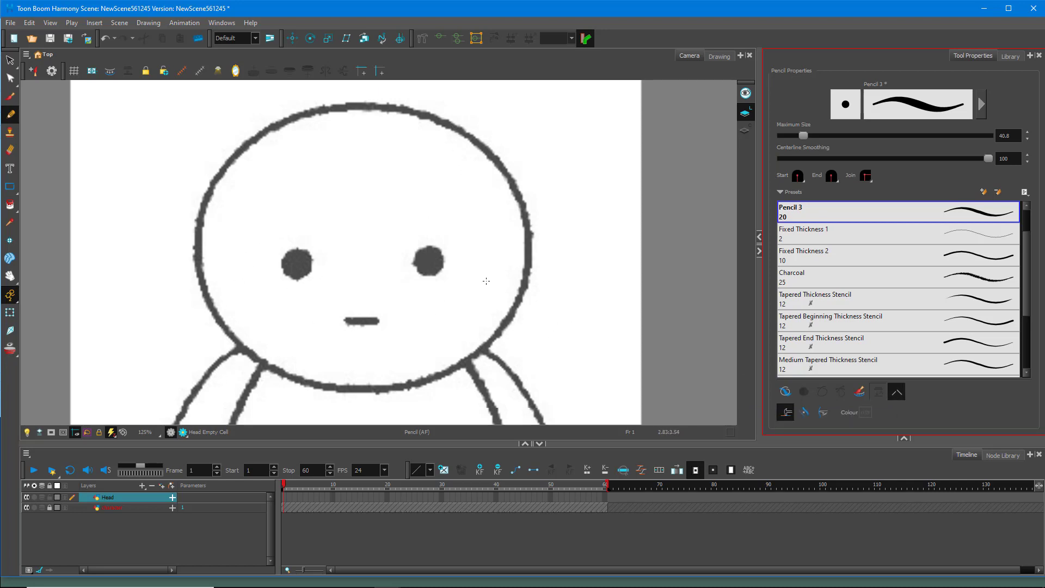
Turn on the light table and trace the character's head outline with the Pencil on the Head layer
click(27, 431)
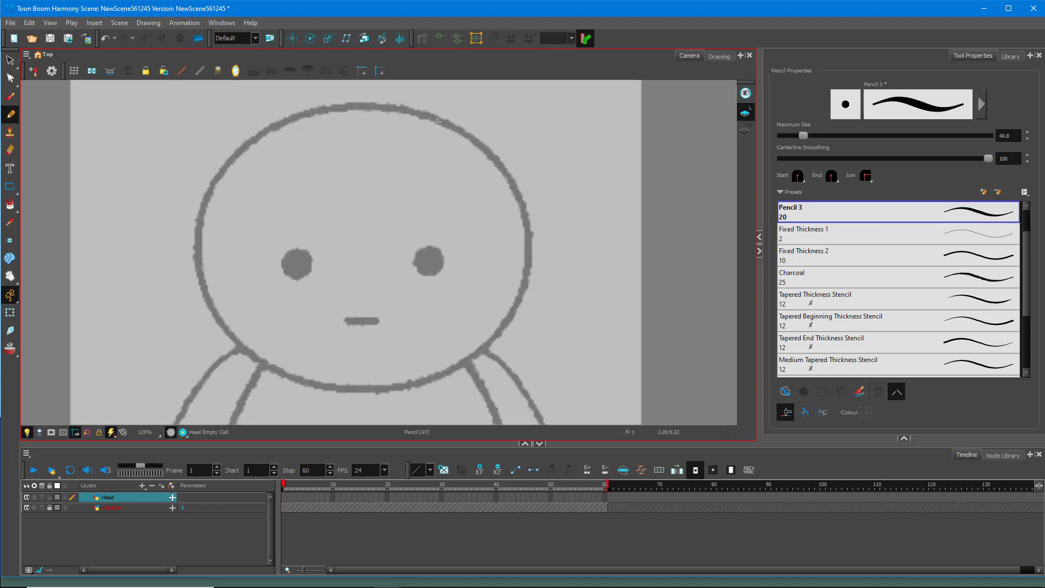
mouse_move(436, 121)
mouse_down()
mouse_move(507, 182)
mouse_move(496, 158)
mouse_move(522, 215)
mouse_move(529, 268)
mouse_move(505, 327)
mouse_move(460, 365)
mouse_move(375, 389)
mouse_move(328, 390)
mouse_move(267, 363)
mouse_move(220, 318)
mouse_move(203, 282)
mouse_move(198, 210)
mouse_move(210, 184)
mouse_move(249, 143)
mouse_move(304, 115)
mouse_move(343, 105)
mouse_move(442, 119)
mouse_up()
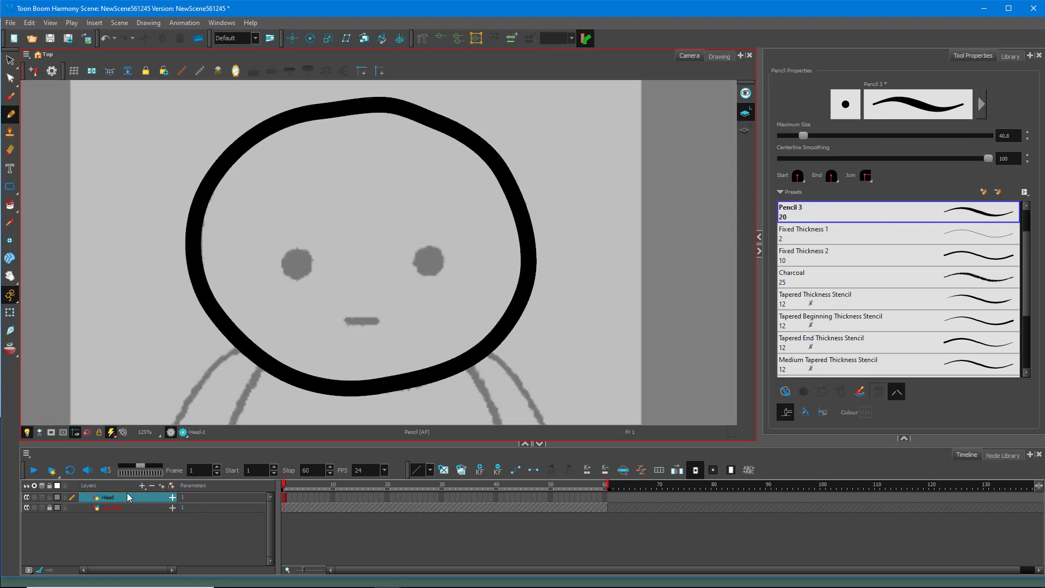
Add a vector drawing layer named Eyes above the Head layer
click(141, 484)
click(163, 502)
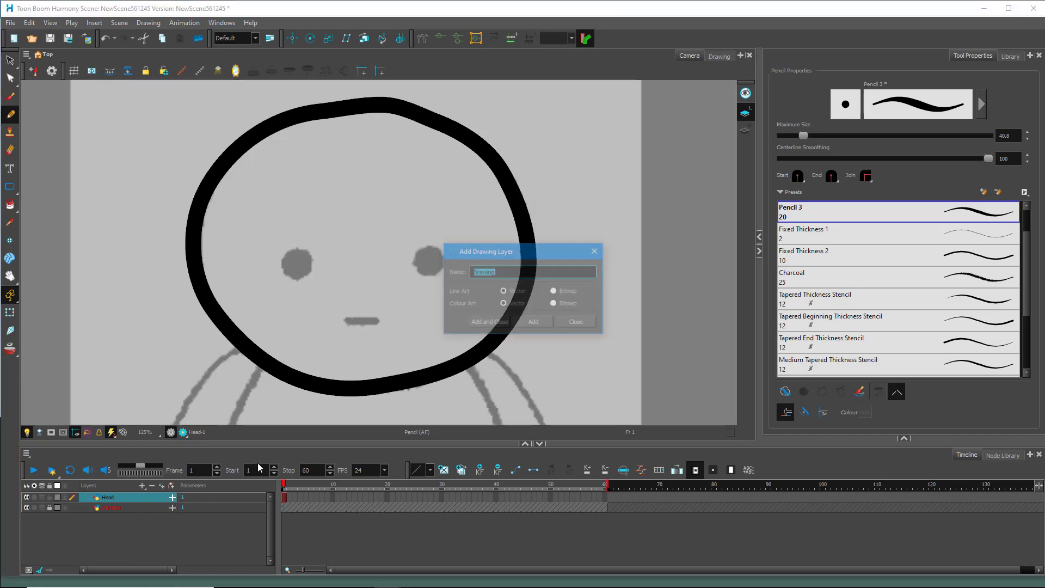
text(Eyes)
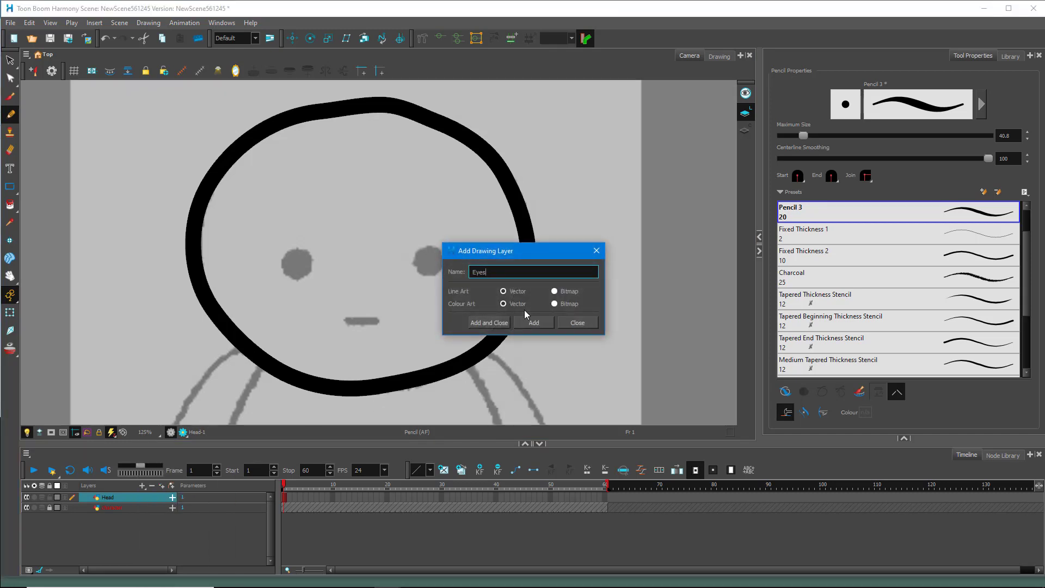
click(533, 323)
click(577, 323)
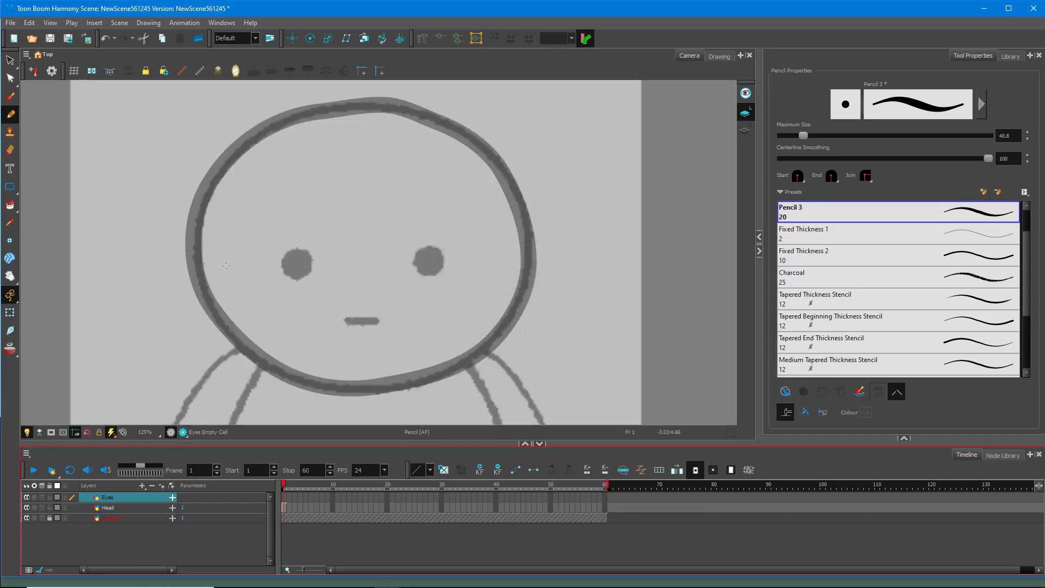
scroll(225, 266, up, 3)
mouse_move(319, 253)
mouse_down()
mouse_move(349, 243)
mouse_move(357, 259)
mouse_move(350, 281)
mouse_move(334, 276)
mouse_move(324, 256)
mouse_move(332, 247)
mouse_move(352, 249)
mouse_move(354, 261)
mouse_move(350, 276)
mouse_move(321, 258)
mouse_up()
key(ctrl+z)
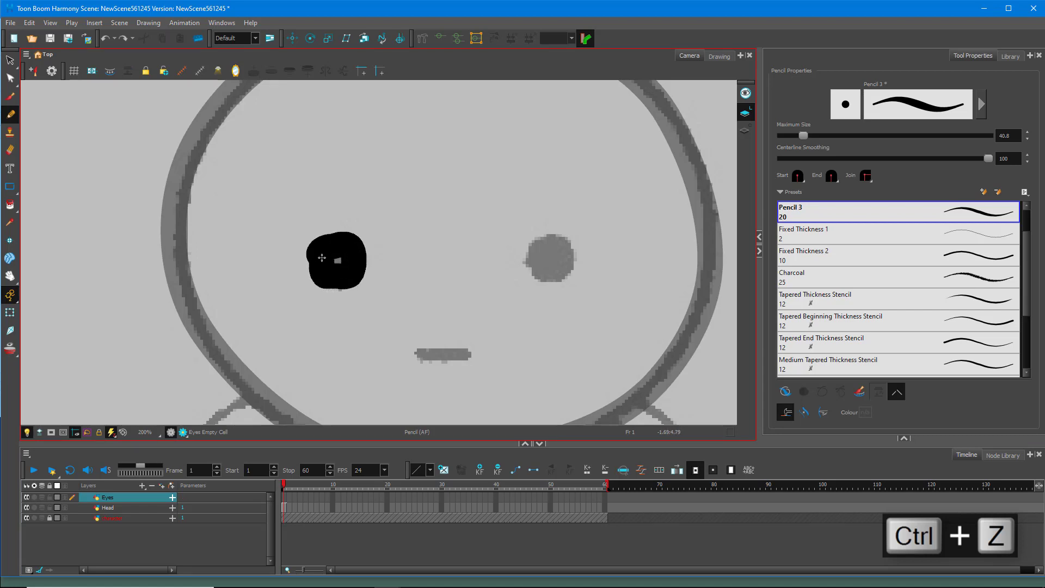
key(ctrl+z)
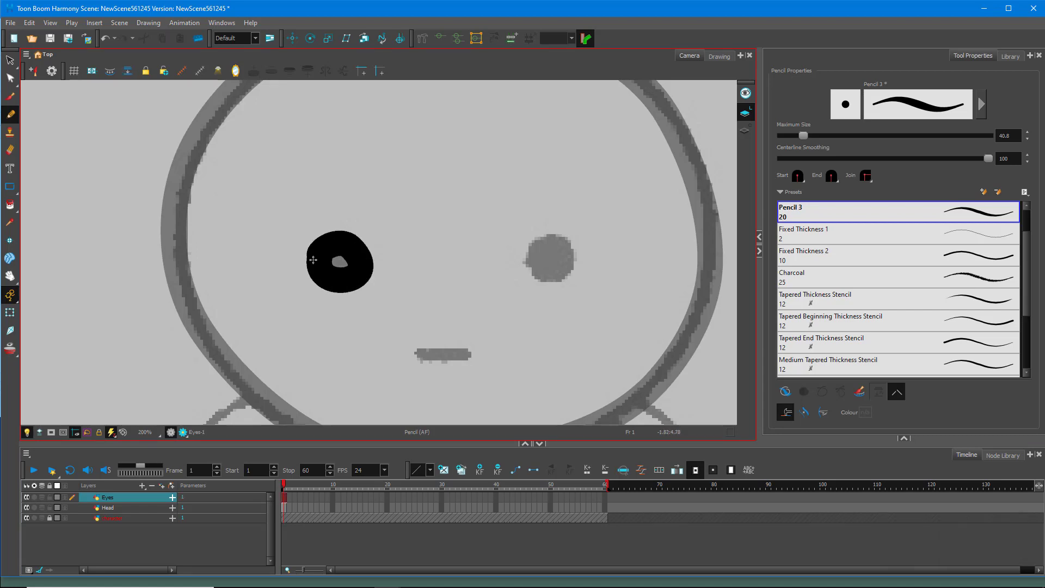
mouse_move(318, 258)
mouse_down()
mouse_move(348, 245)
mouse_move(354, 267)
mouse_move(343, 284)
mouse_move(311, 275)
mouse_move(328, 256)
mouse_up()
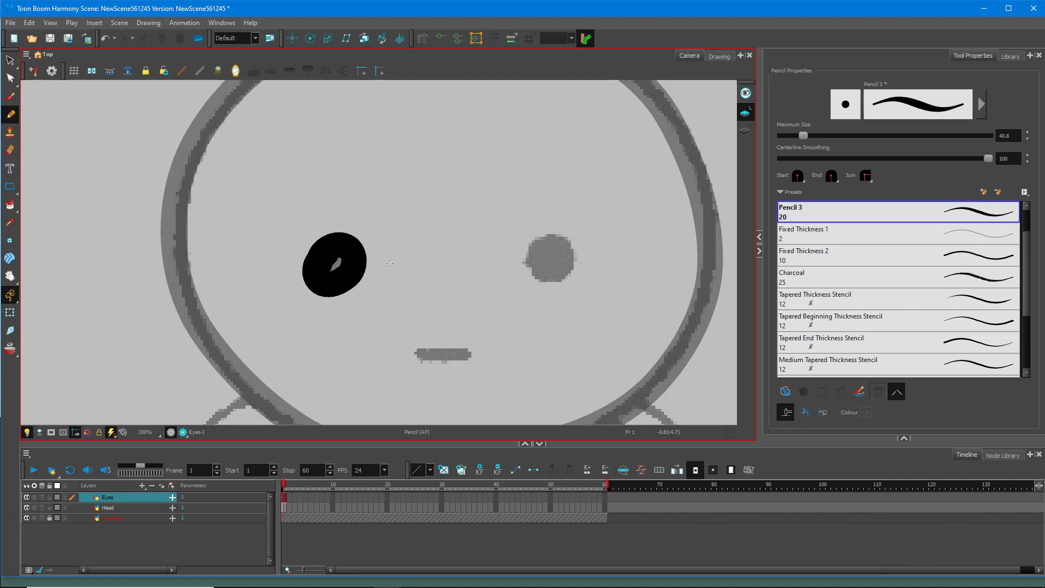
mouse_move(529, 248)
mouse_down()
mouse_move(564, 248)
mouse_move(555, 273)
mouse_move(538, 254)
mouse_move(564, 248)
mouse_move(564, 266)
mouse_move(548, 272)
mouse_move(536, 251)
mouse_move(565, 248)
mouse_move(569, 268)
mouse_move(557, 279)
mouse_move(536, 272)
mouse_move(530, 255)
mouse_move(560, 243)
mouse_move(565, 262)
mouse_move(536, 260)
mouse_up()
key(ctrl+z)
key(ctrl+z)
key(ctrl+z)
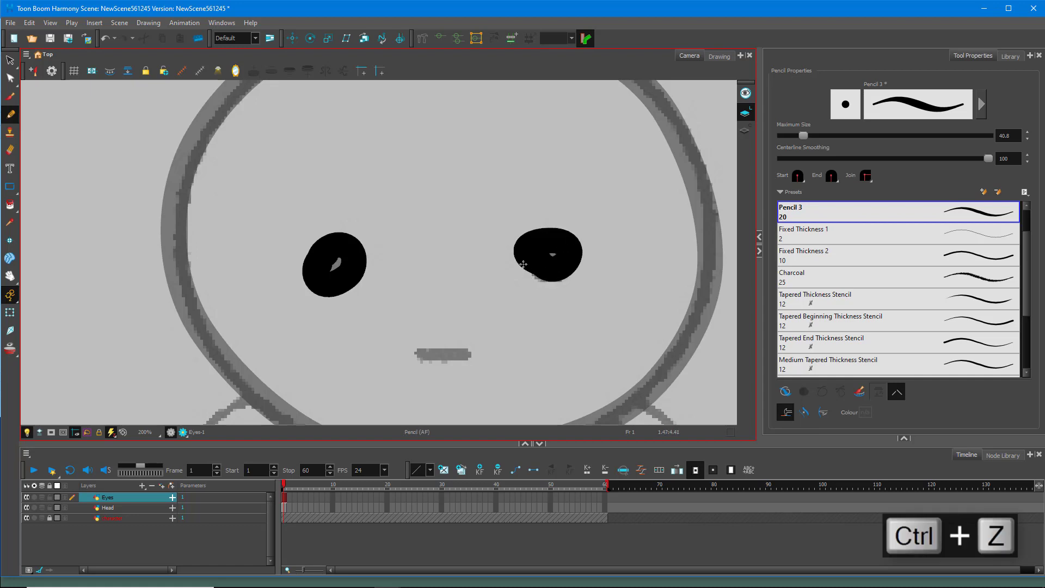
scroll(523, 264, down, 4)
scroll(490, 267, up, 3)
key(ctrl+z)
key(ctrl+z)
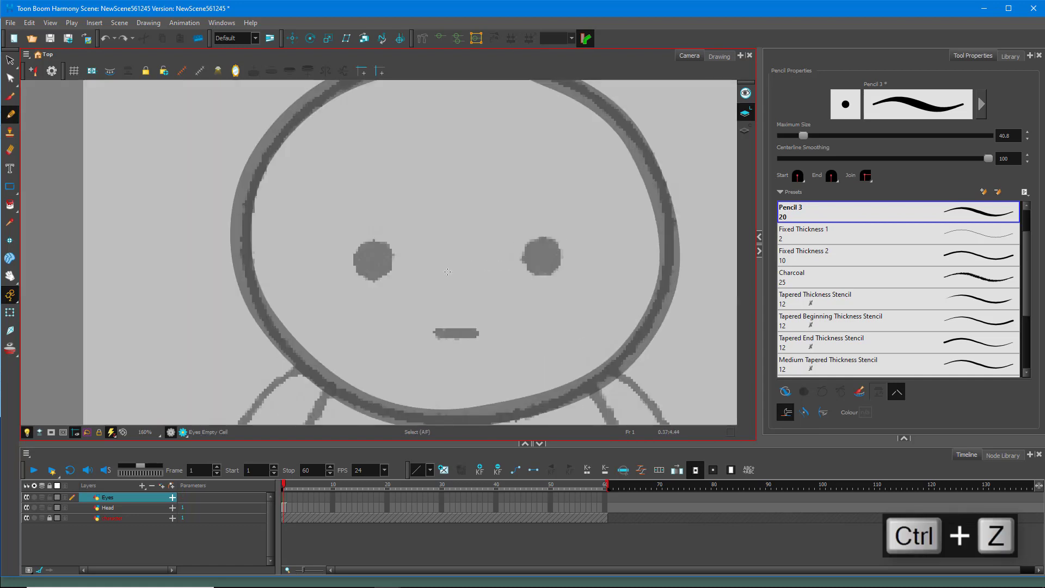
Trace both of the character's eyes as solid black ovals with the Pencil on the Eyes layer
mouse_move(360, 264)
mouse_down()
mouse_move(364, 246)
mouse_move(385, 255)
mouse_move(384, 275)
mouse_move(369, 263)
mouse_up()
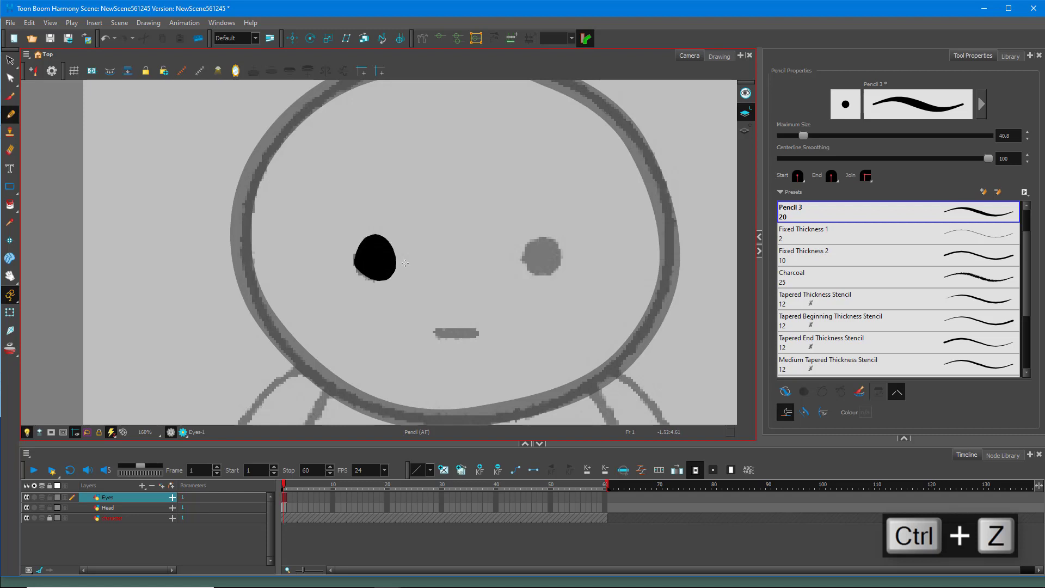
mouse_move(531, 258)
mouse_down()
mouse_move(544, 239)
mouse_move(564, 260)
mouse_move(533, 256)
mouse_up()
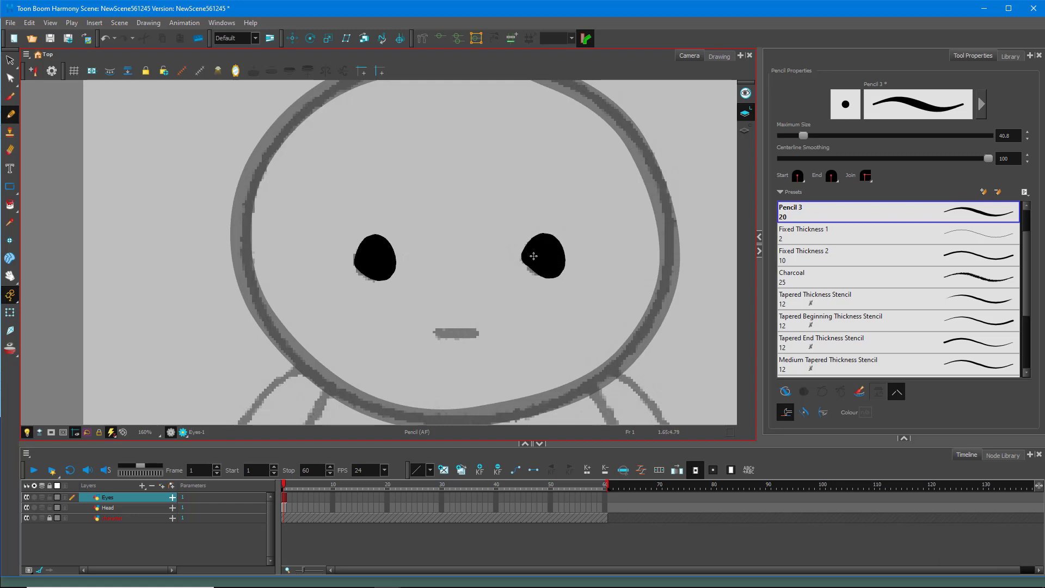
scroll(534, 257, down, 6)
scroll(550, 274, up, 5)
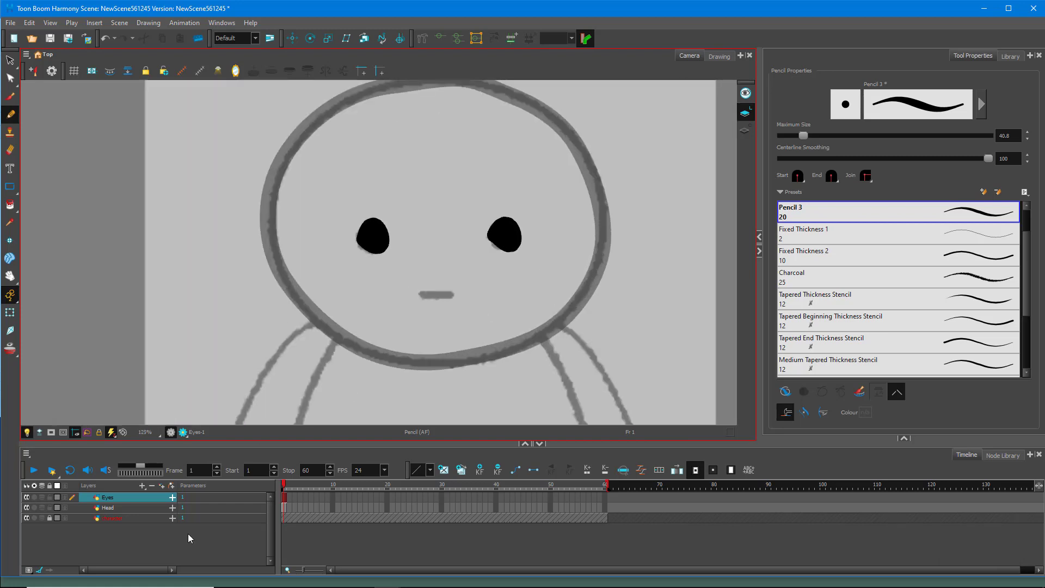
Add a vector drawing layer named Mouth and trace the character's mouth on it as a short horizontal Pencil stroke
click(141, 485)
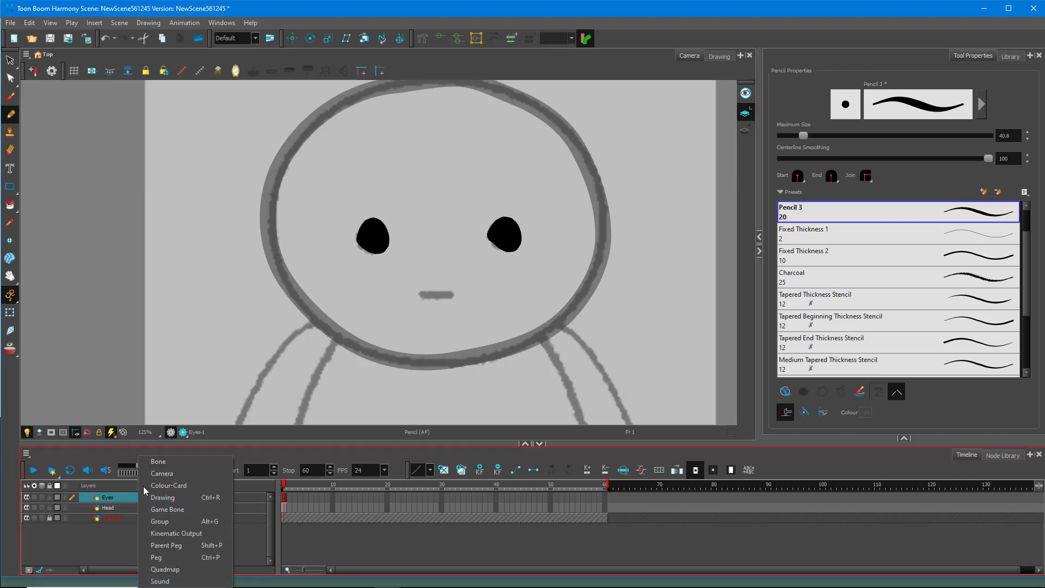
click(173, 498)
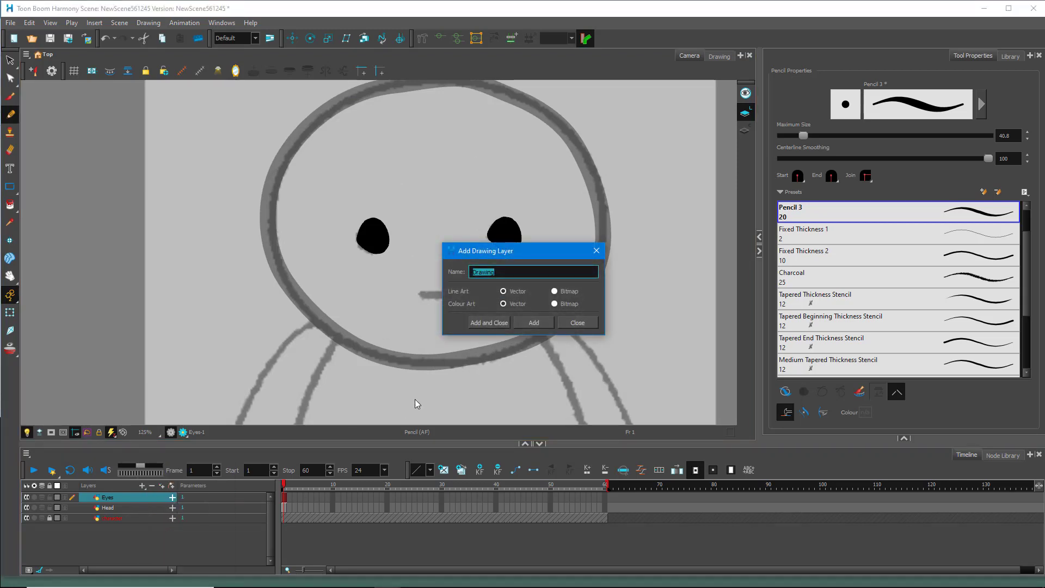
text(Mouth)
click(489, 322)
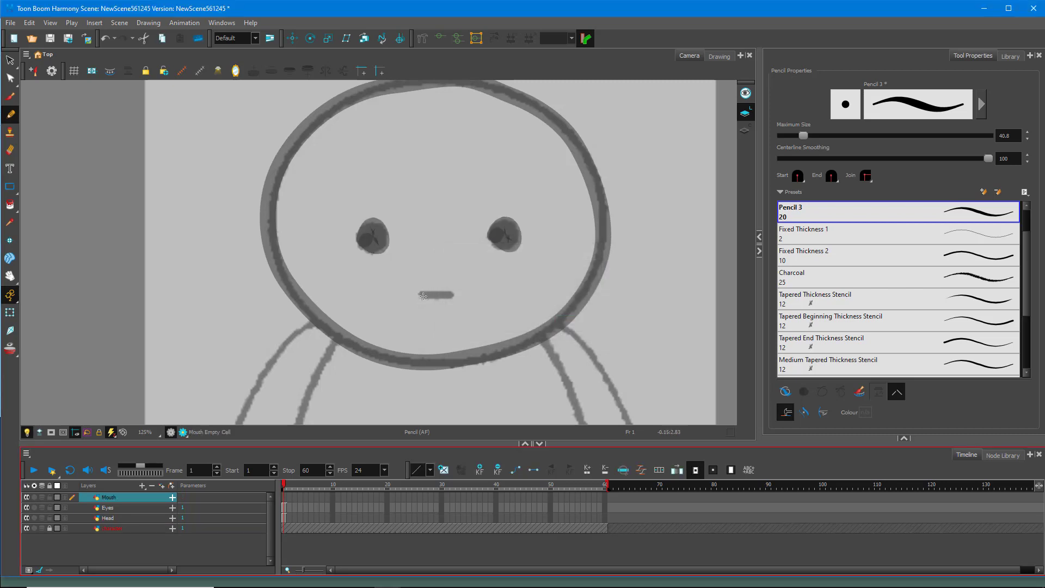
drag(423, 296, 448, 297)
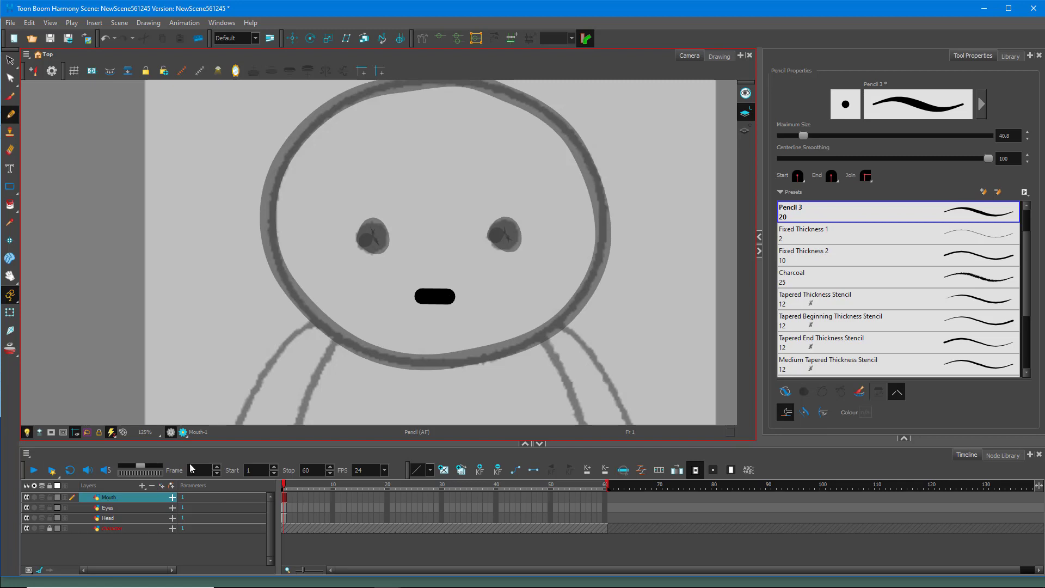
Add a vector drawing layer named Body above the Mouth layer
scroll(486, 344, down, 5)
scroll(486, 344, up, 3)
scroll(486, 344, up, 1)
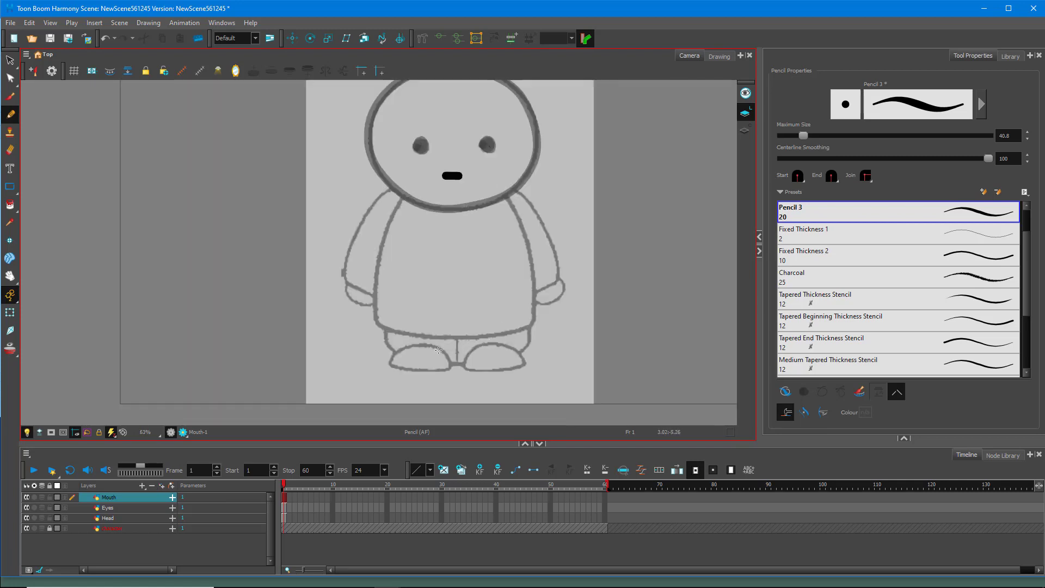
click(142, 486)
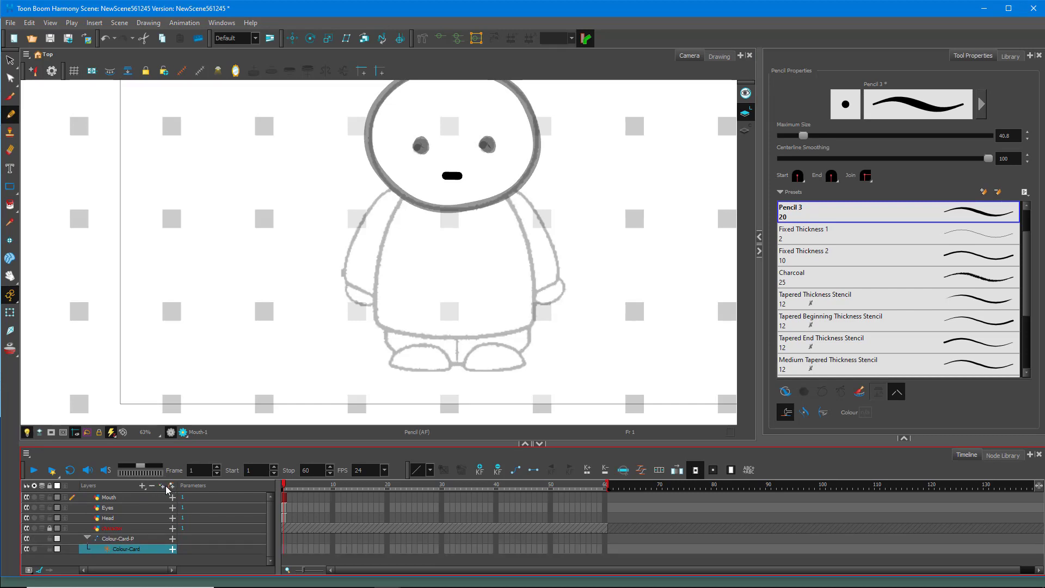
key(ctrl+z)
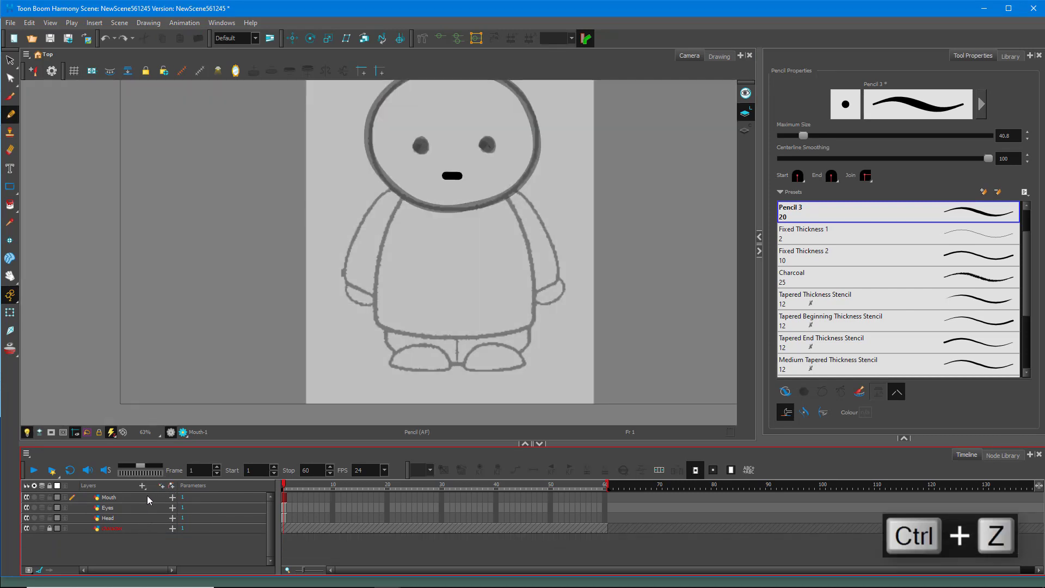
click(143, 485)
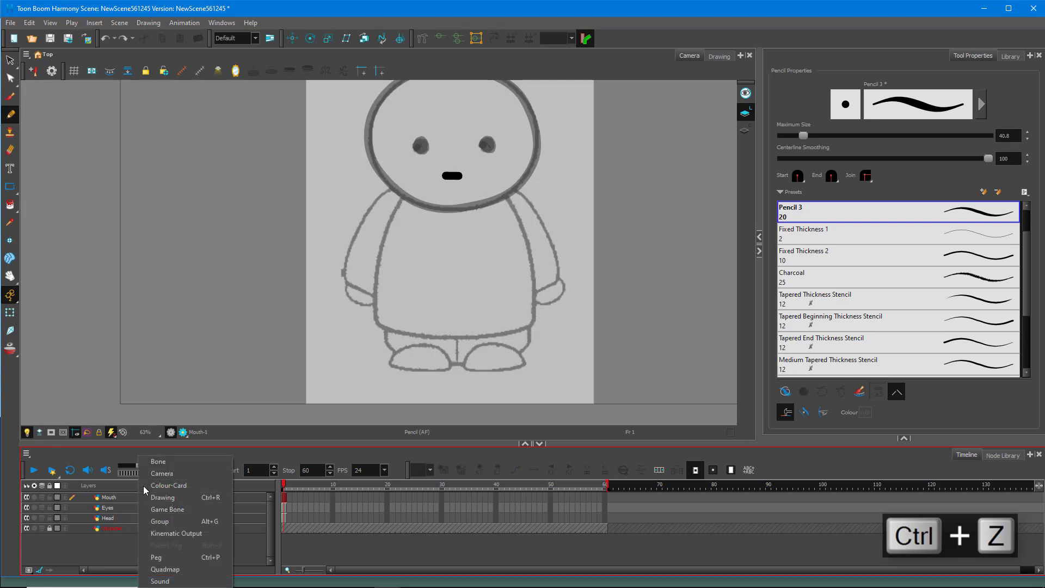
click(185, 498)
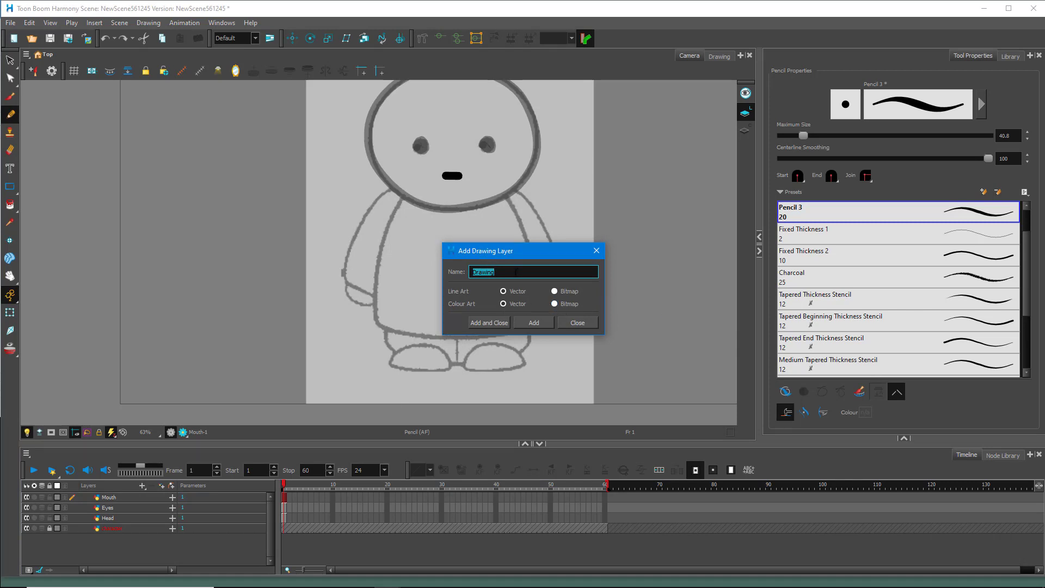
text(Body)
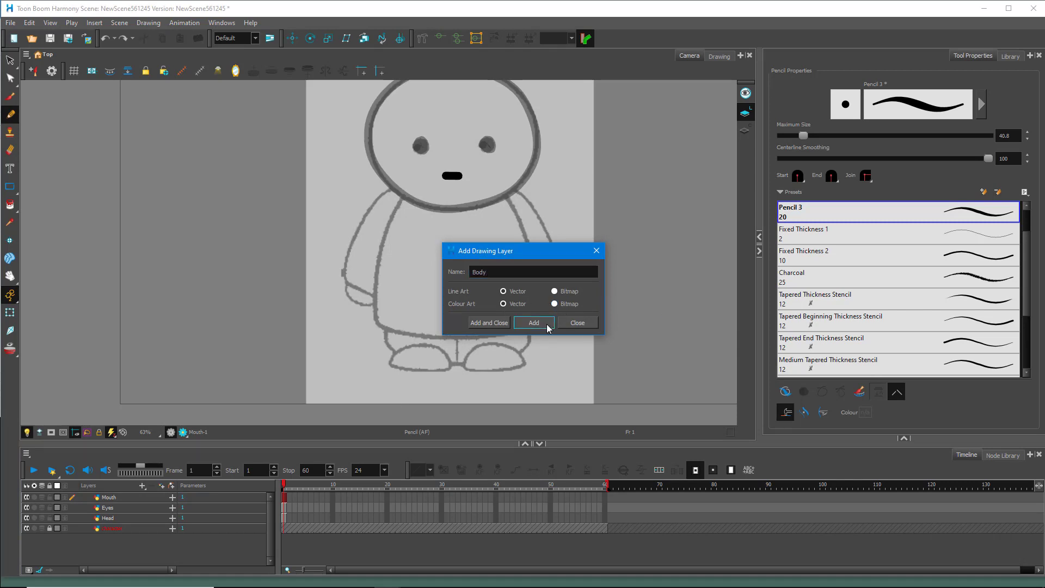
click(534, 322)
click(577, 323)
Trace the character's body on the Body layer as a closed Pencil outline whose upper edge overlaps the lower part of the head
scroll(498, 264, up, 2)
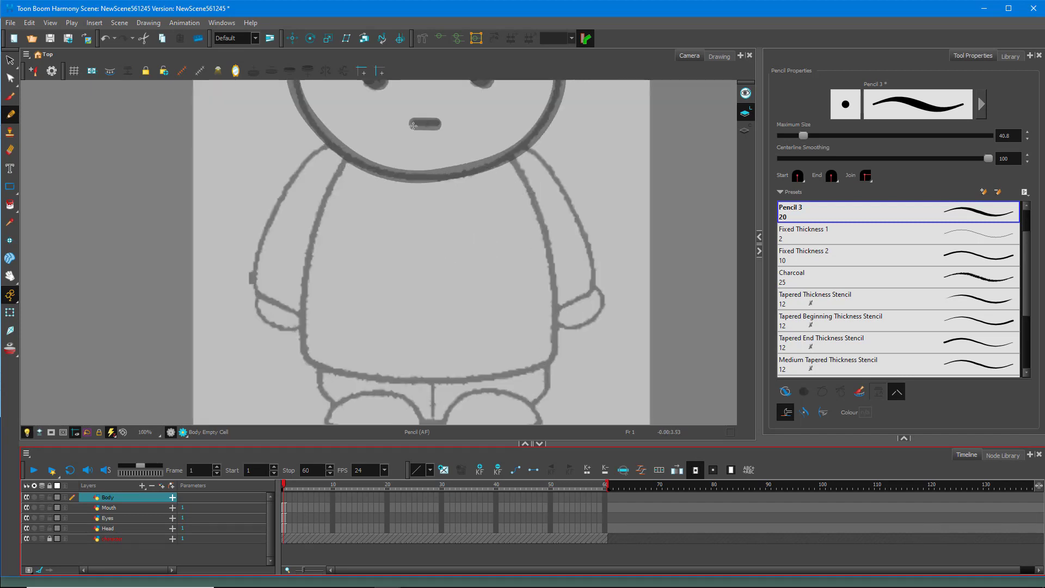
mouse_move(352, 146)
mouse_down()
mouse_move(311, 248)
mouse_move(308, 363)
mouse_move(396, 377)
mouse_move(527, 372)
mouse_move(558, 351)
mouse_move(556, 333)
mouse_up()
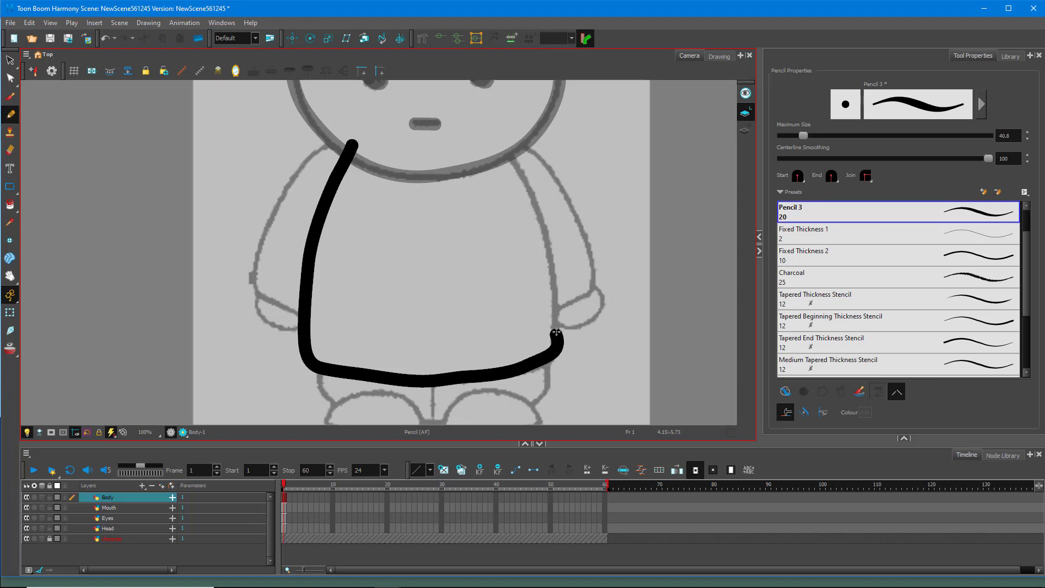
key(ctrl+z)
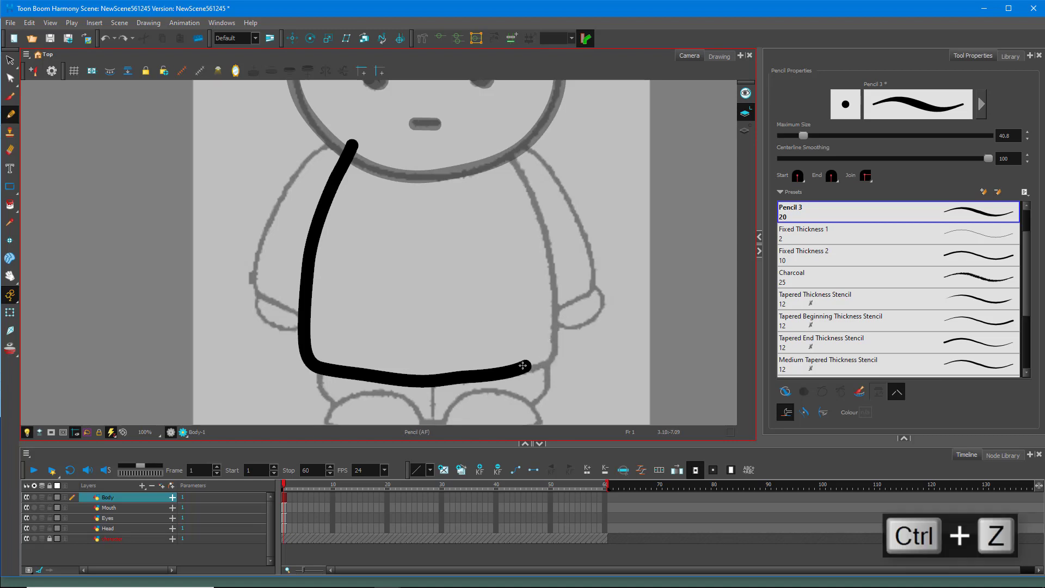
mouse_move(523, 365)
mouse_down()
mouse_move(553, 352)
mouse_move(553, 284)
mouse_move(518, 168)
mouse_move(492, 134)
mouse_move(357, 146)
mouse_up()
scroll(423, 163, down, 4)
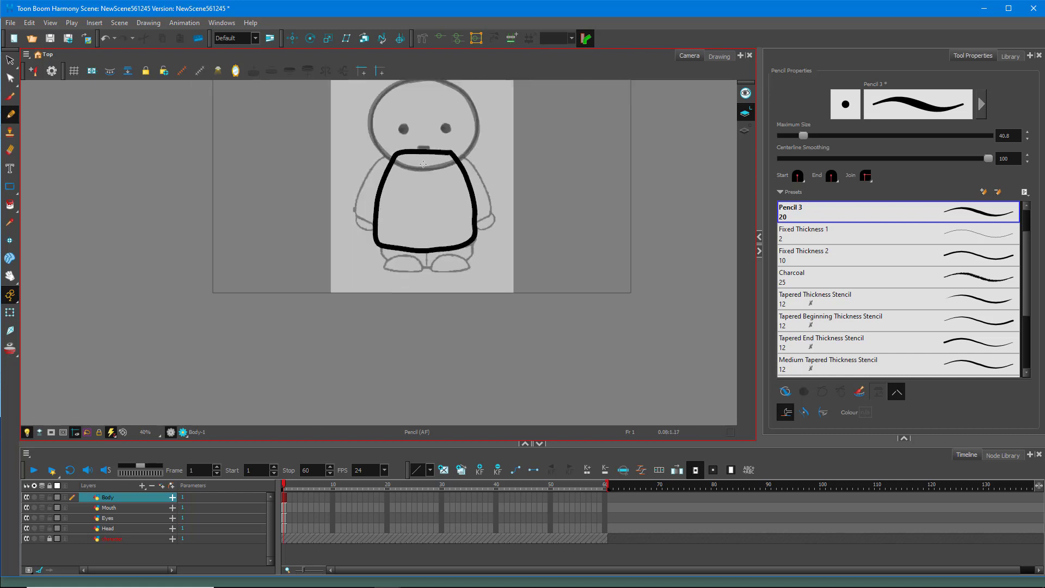
scroll(423, 162, up, 3)
scroll(423, 162, down, 5)
scroll(442, 144, up, 3)
scroll(442, 145, up, 1)
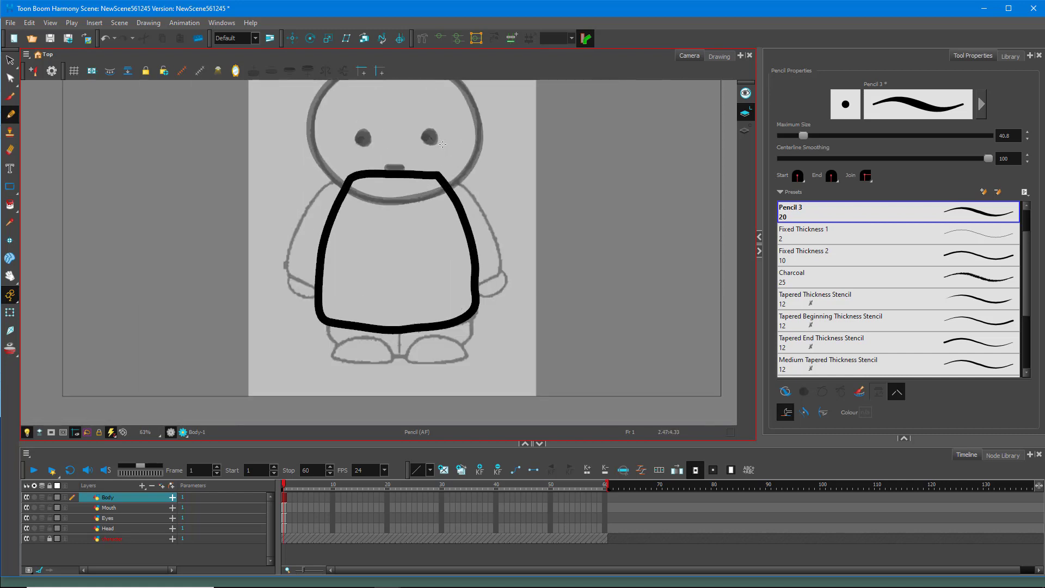
Add four vector drawing layers named LL, RL, LF and RF above the Body layer
click(142, 485)
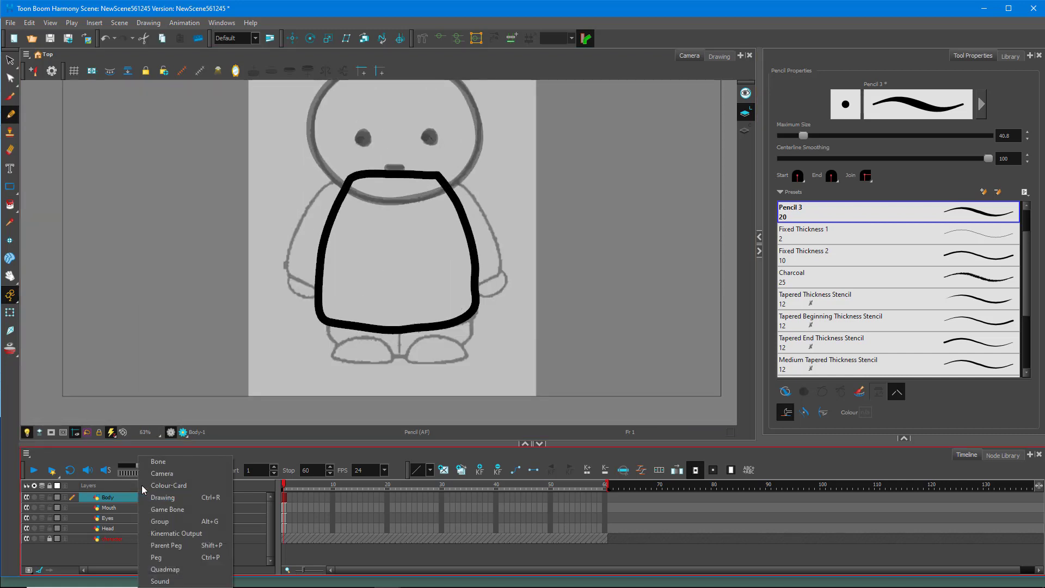
click(186, 498)
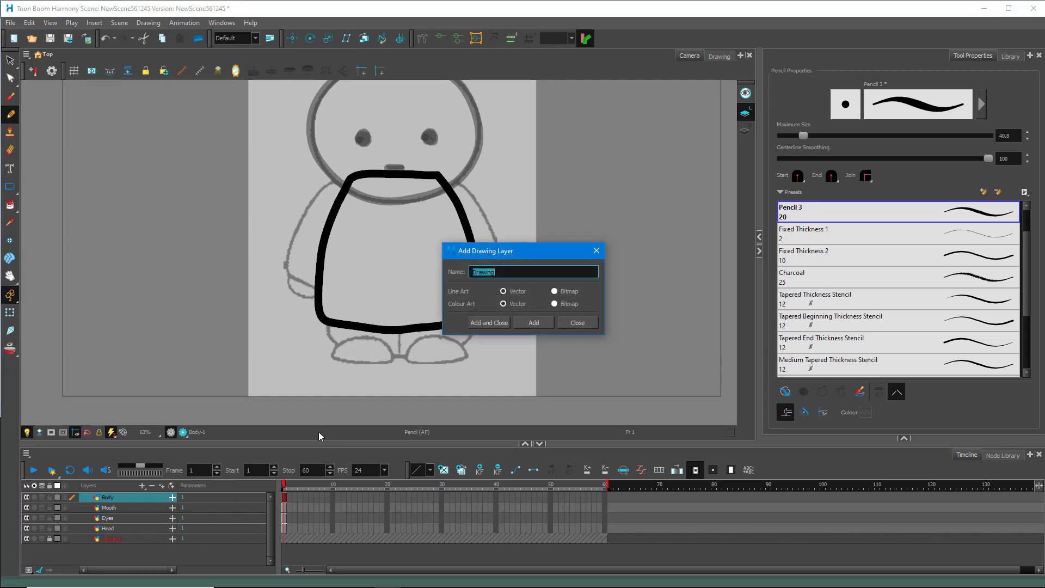
text(LL)
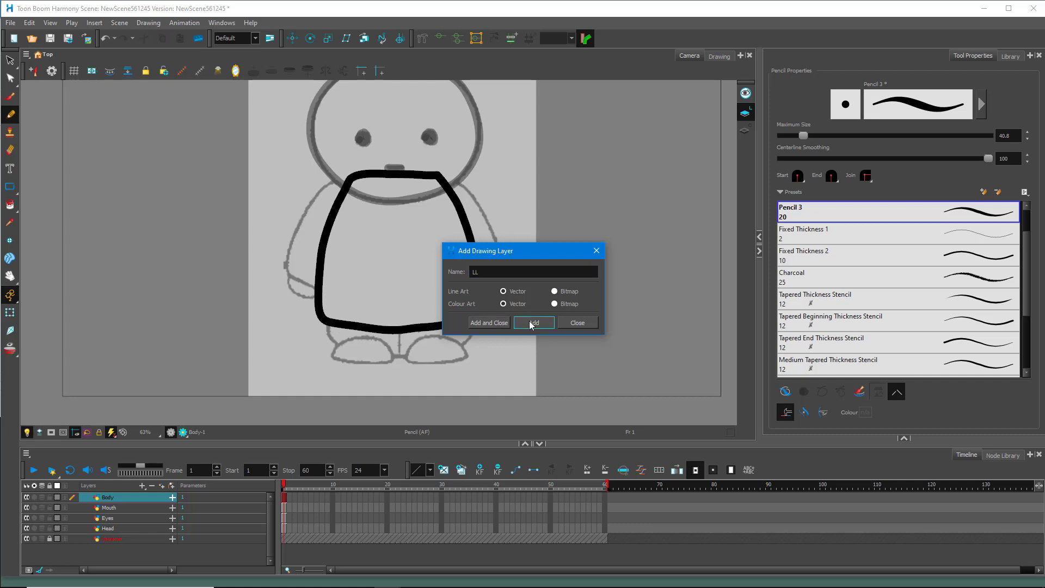
key(Return)
key(BackSpace)
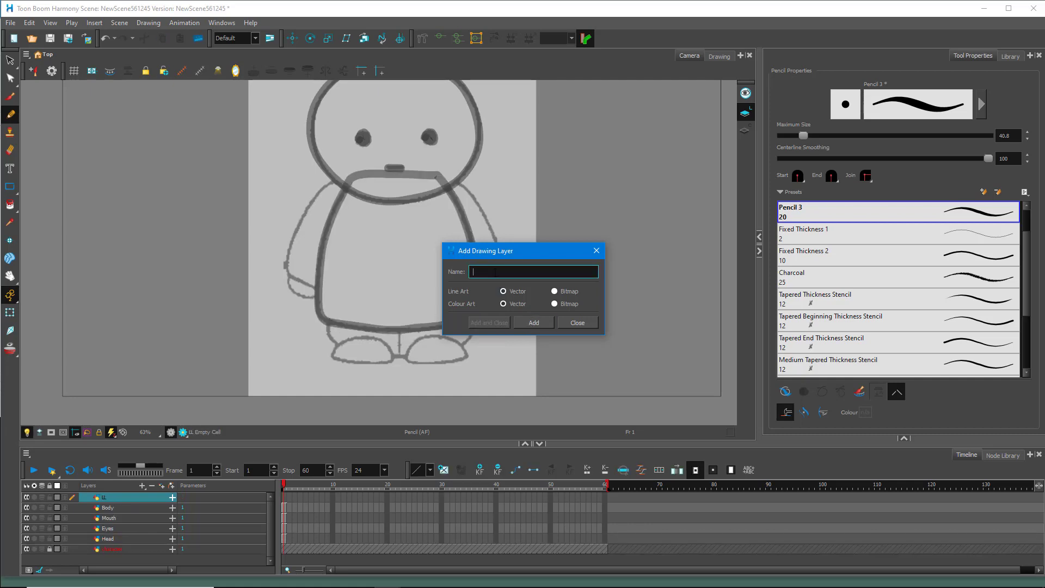
text(RL)
click(534, 322)
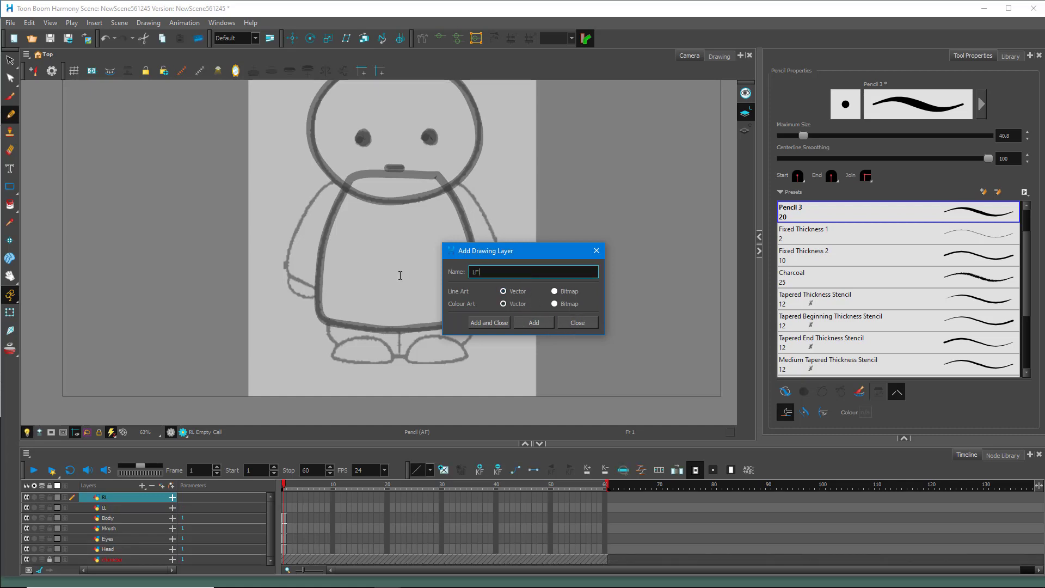
click(533, 322)
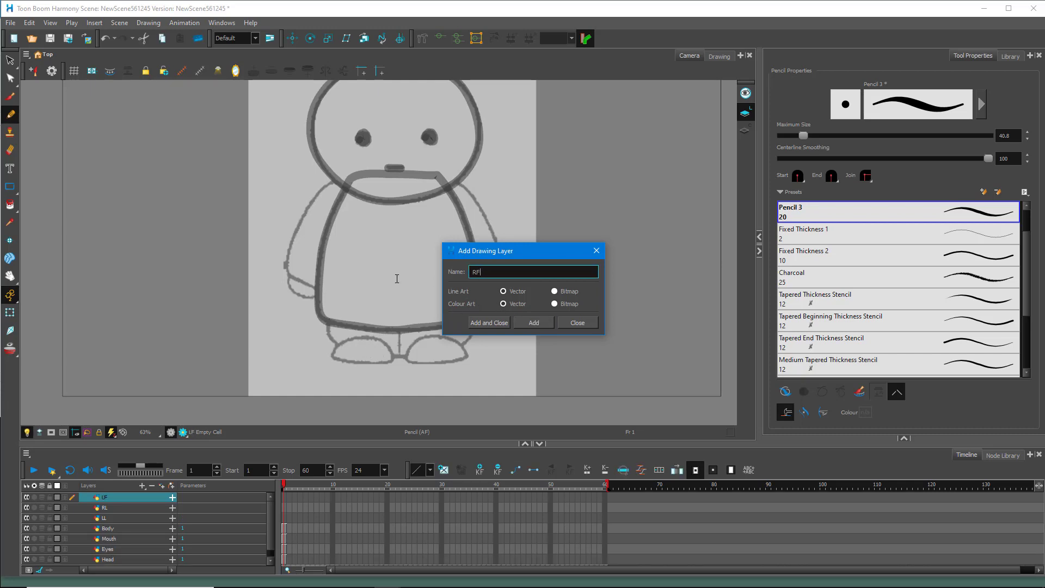
click(534, 322)
click(577, 322)
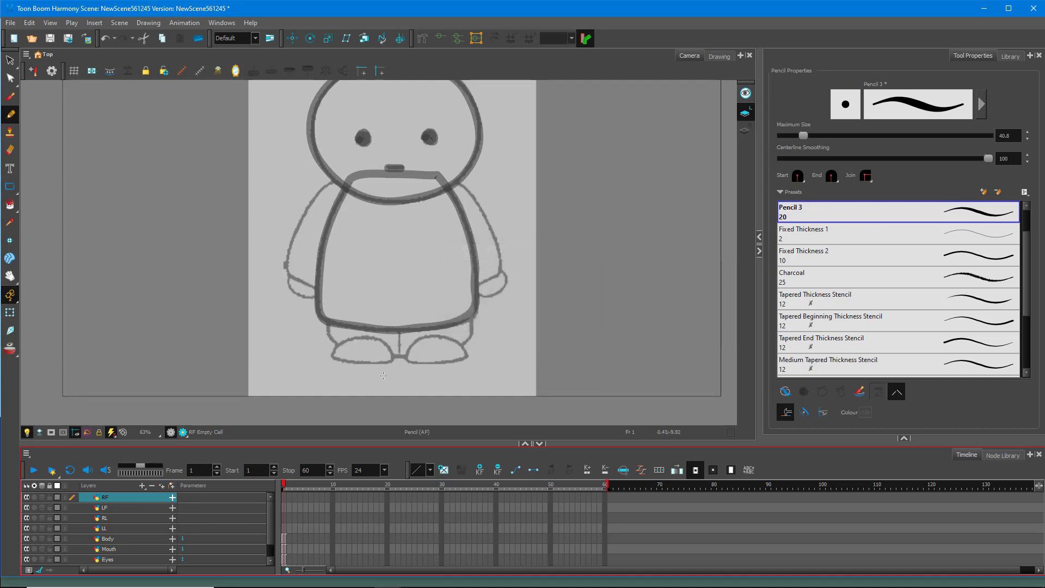
Draw the left leg on the LL layer and the right leg on the RL layer as closed Pencil outlines that extend up into the body
scroll(399, 343, up, 2)
scroll(399, 343, up, 1)
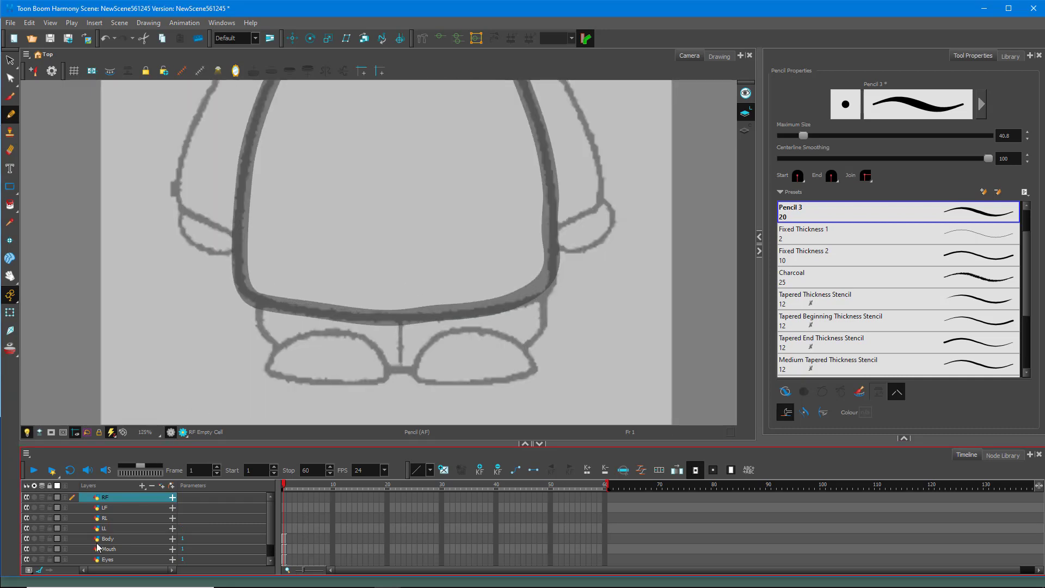
click(109, 528)
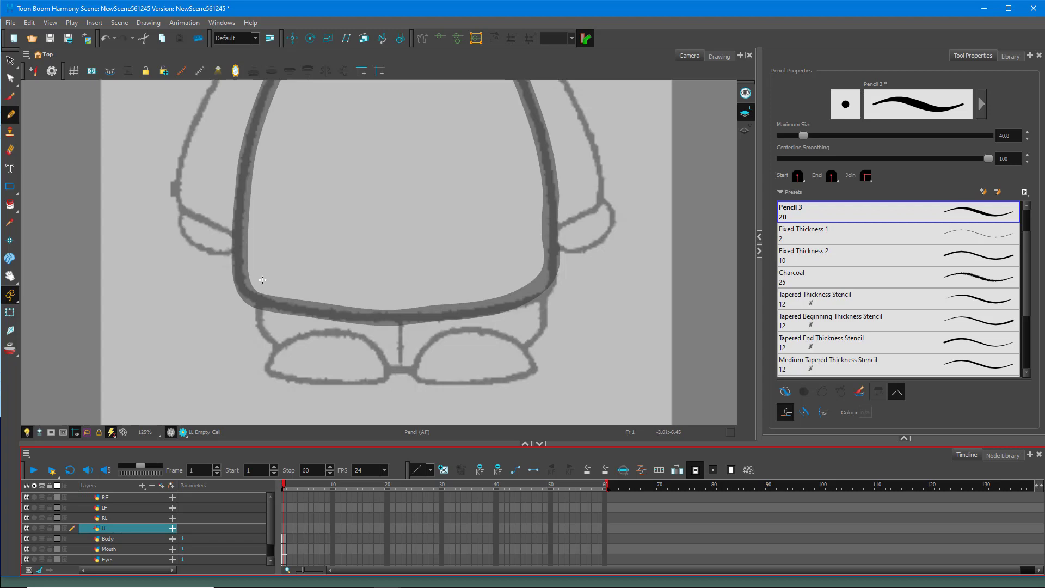
mouse_move(262, 280)
mouse_down()
mouse_move(281, 346)
mouse_move(398, 366)
mouse_move(401, 285)
mouse_move(268, 276)
mouse_up()
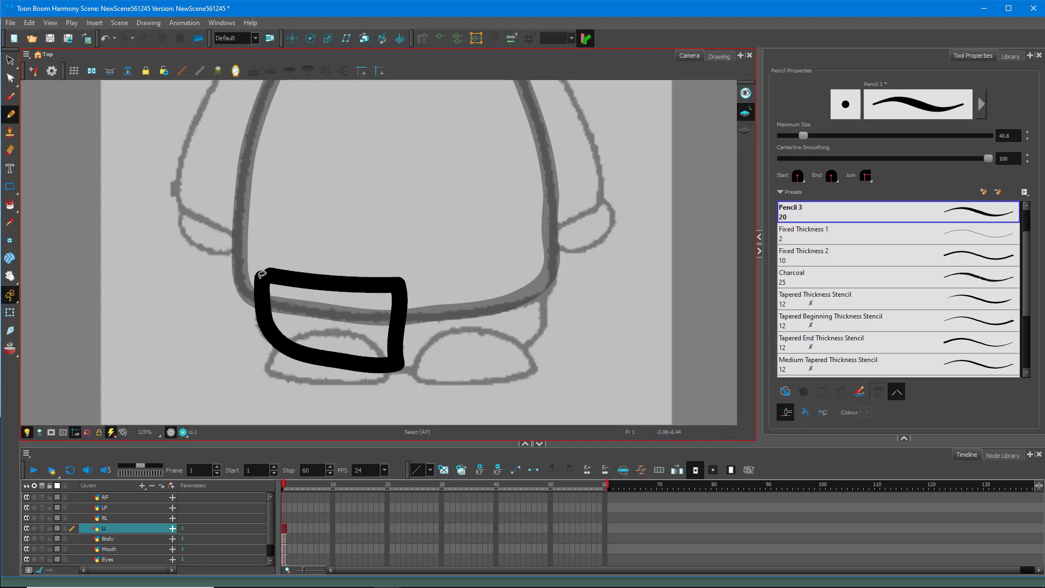
key(ctrl+z)
mouse_move(267, 258)
mouse_down()
mouse_move(264, 319)
mouse_move(277, 347)
mouse_move(396, 369)
mouse_move(400, 284)
mouse_move(322, 257)
mouse_move(262, 255)
mouse_up()
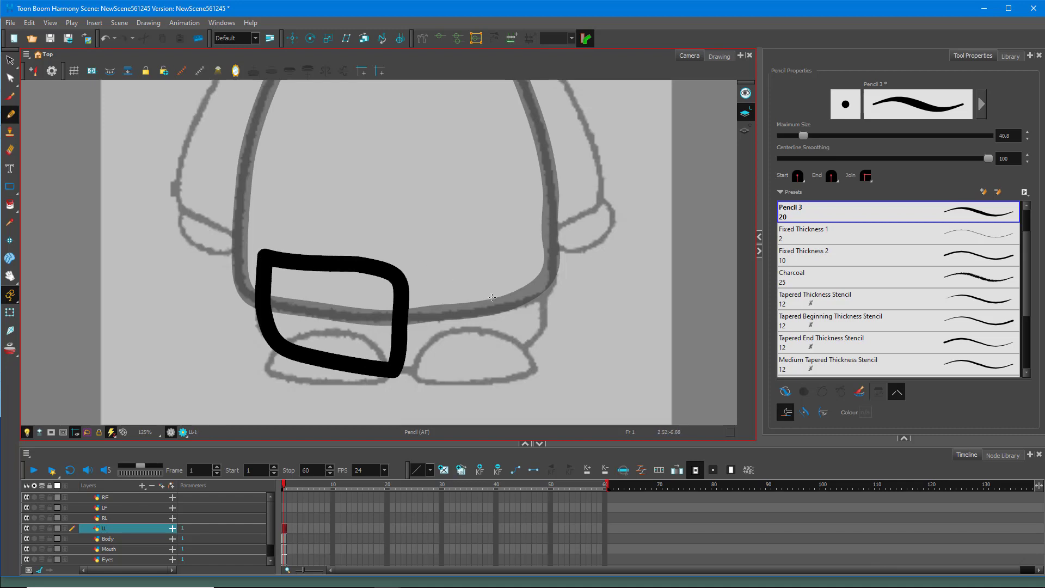
click(106, 518)
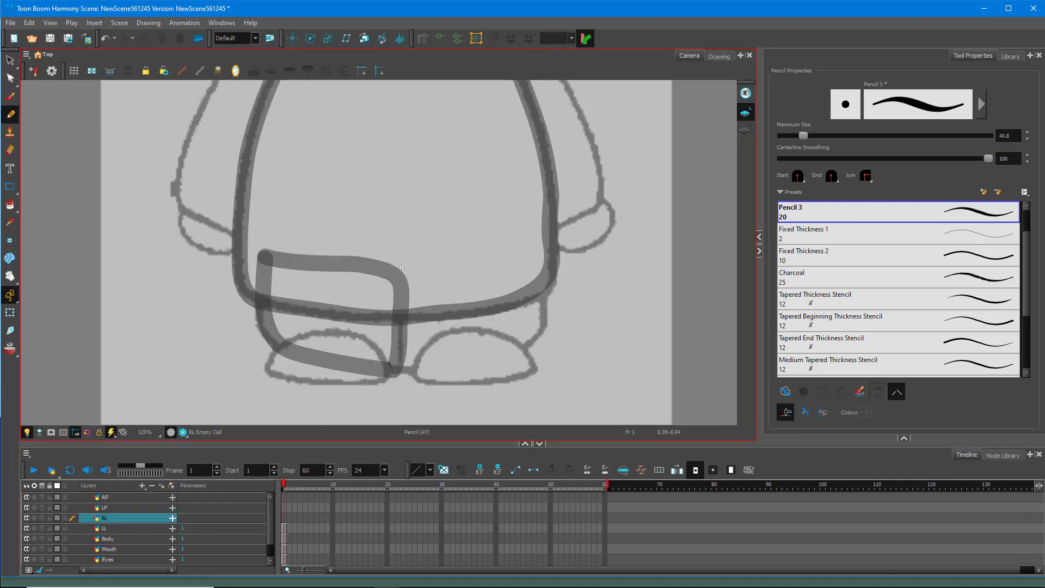
mouse_move(400, 262)
mouse_down()
mouse_move(406, 371)
mouse_move(506, 351)
mouse_move(533, 338)
mouse_move(547, 312)
mouse_move(536, 258)
mouse_move(449, 249)
mouse_move(402, 265)
mouse_up()
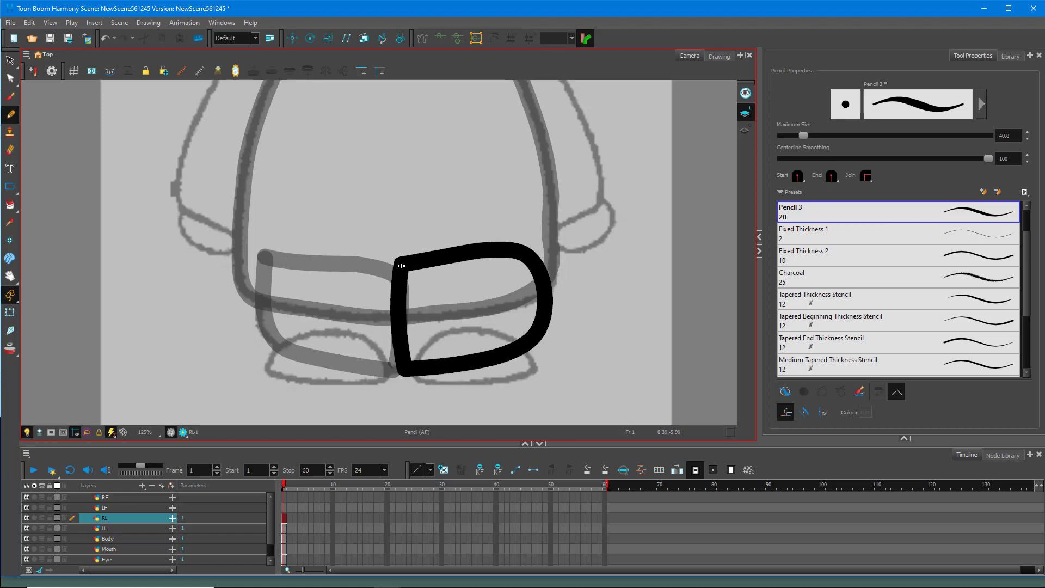
Trace the character's left foot on the LF layer as a closed Pencil outline
click(124, 508)
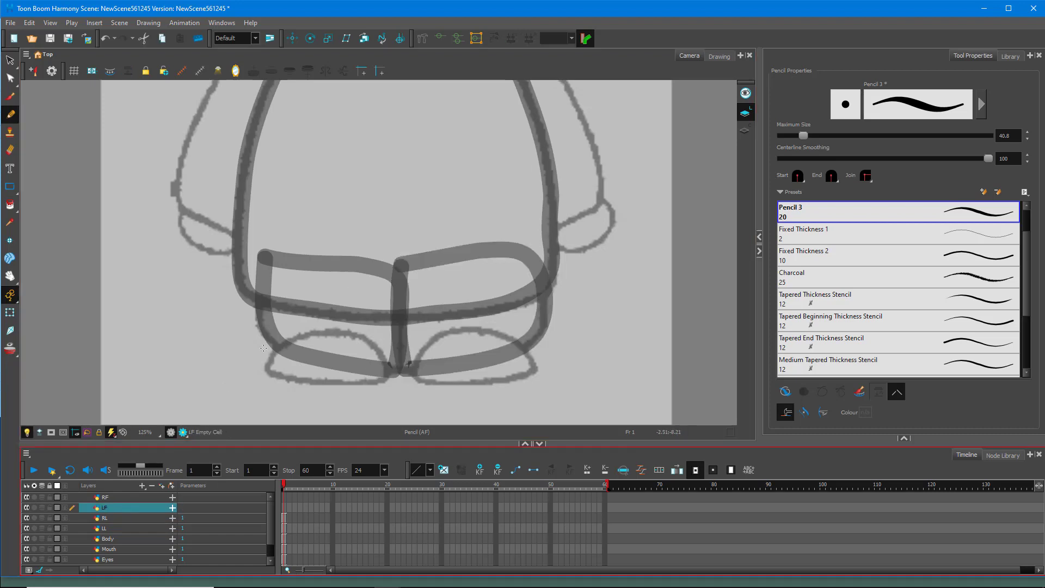
mouse_move(264, 371)
mouse_down()
mouse_move(310, 331)
mouse_move(350, 330)
mouse_move(390, 374)
mouse_move(298, 381)
mouse_move(264, 371)
mouse_up()
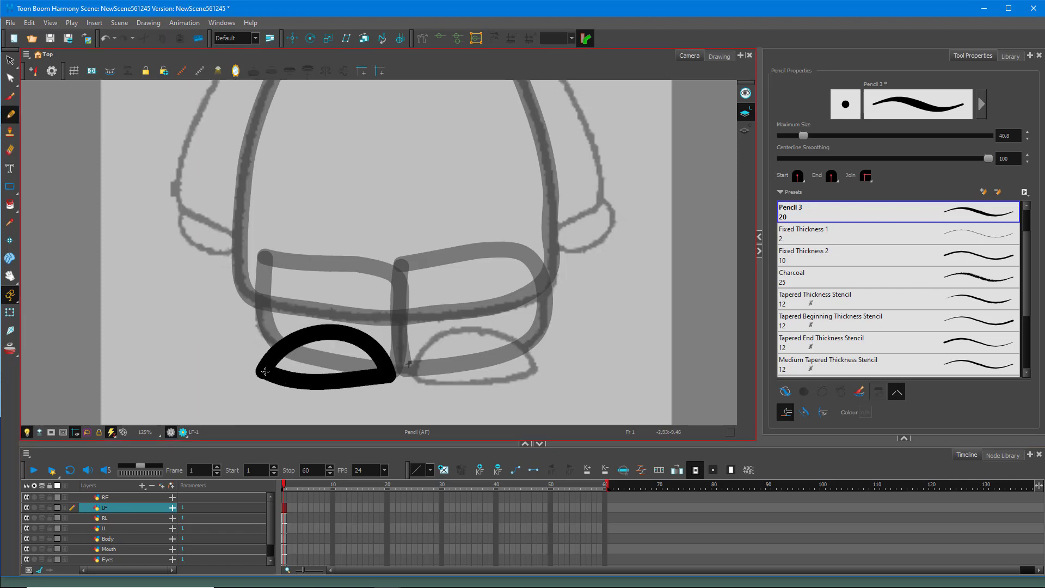
mouse_move(414, 367)
mouse_down()
mouse_move(442, 338)
mouse_move(485, 332)
mouse_move(518, 345)
mouse_move(537, 369)
mouse_move(413, 375)
mouse_up()
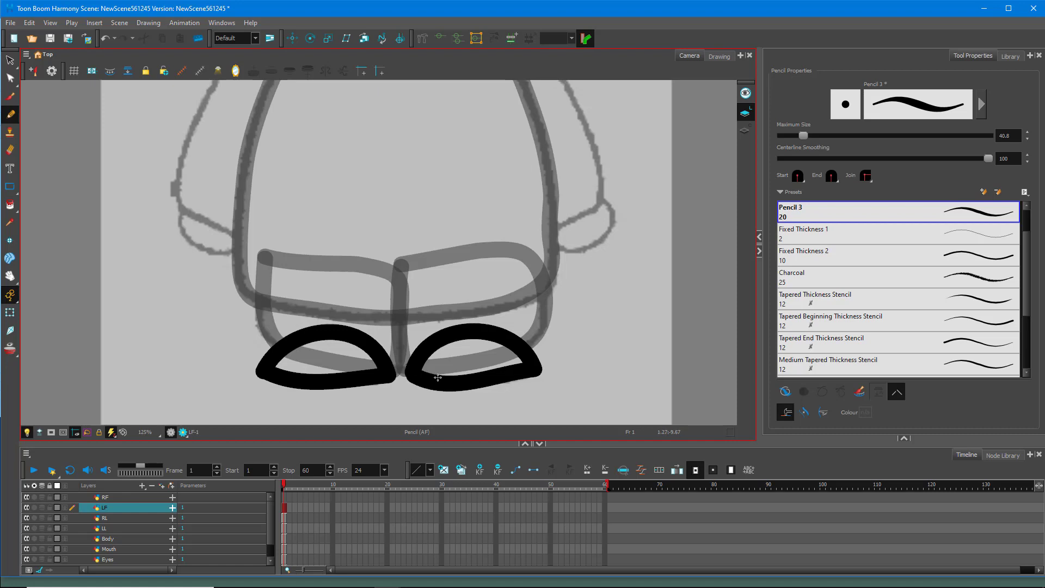
scroll(492, 322, down, 3)
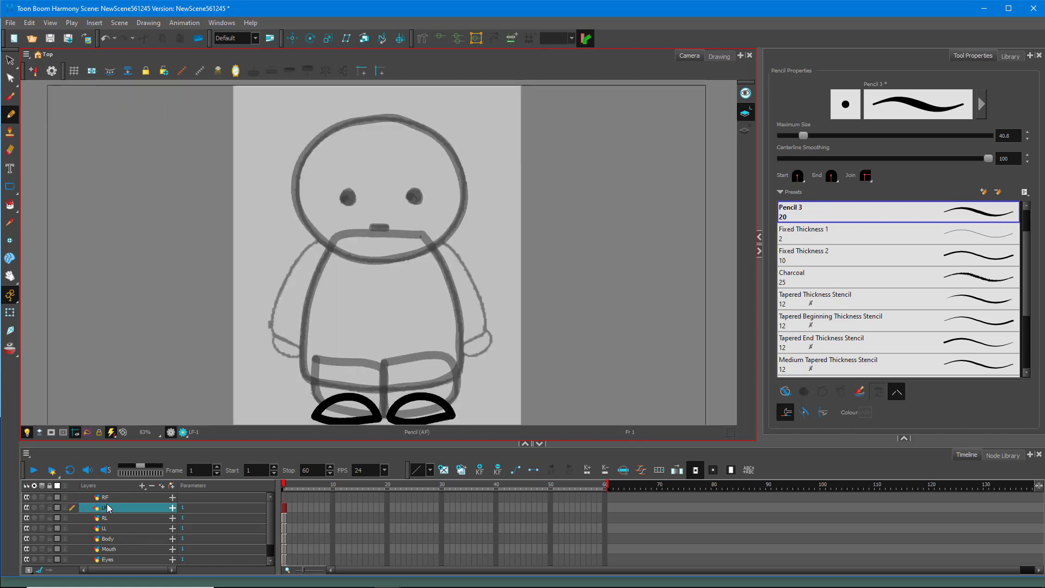
key(ctrl+z)
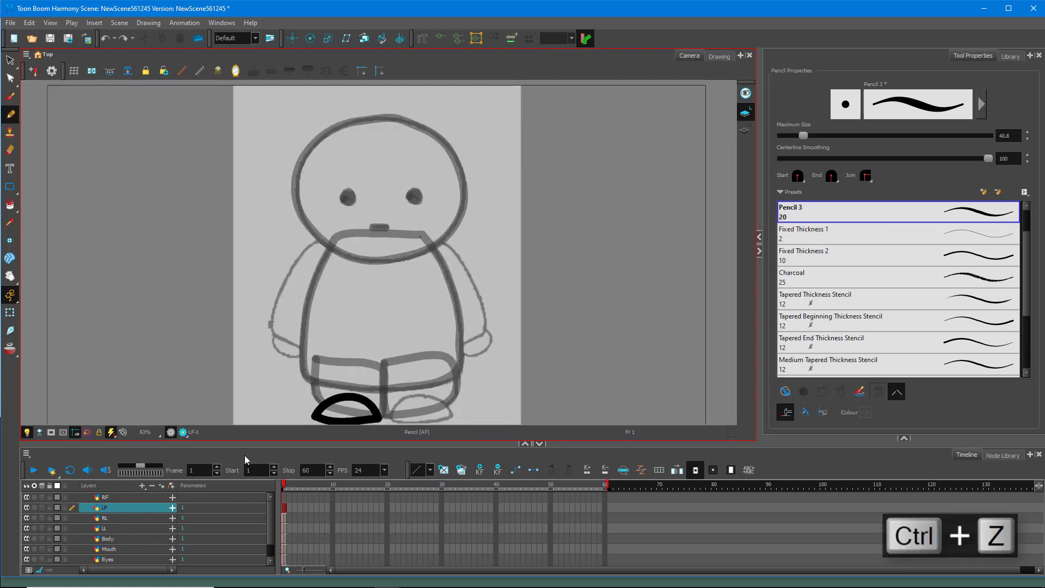
Trace the character's right foot on the RF layer as a closed Pencil outline
click(118, 498)
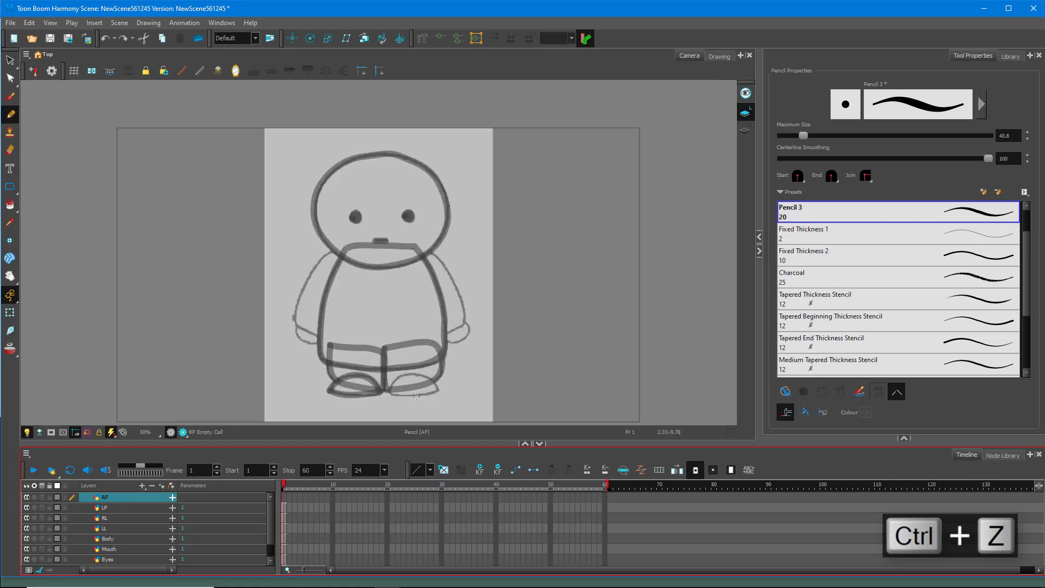
scroll(411, 375, up, 3)
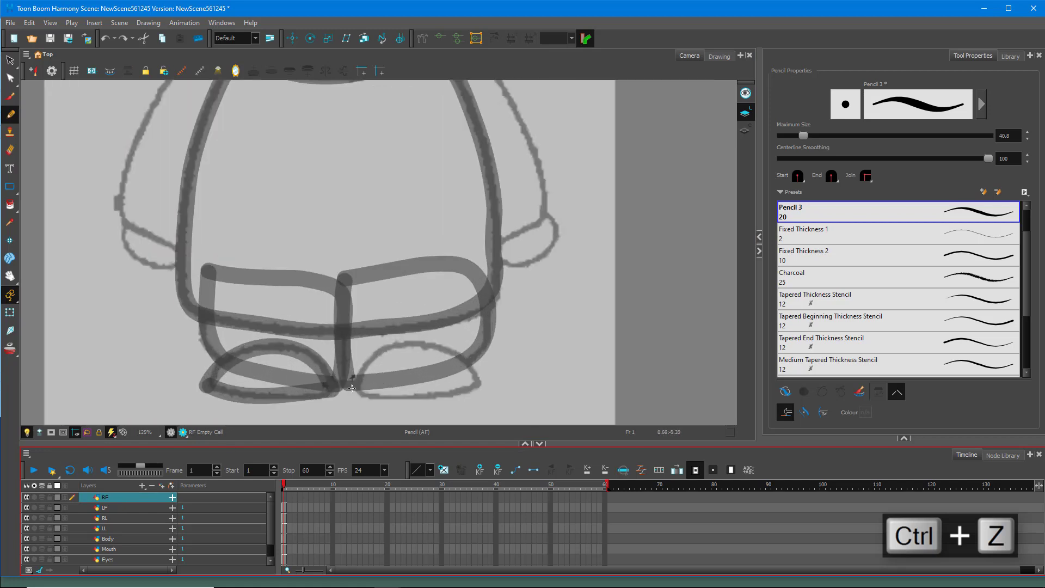
mouse_move(356, 386)
mouse_down()
mouse_move(391, 349)
mouse_move(426, 343)
mouse_move(458, 354)
mouse_move(476, 383)
mouse_move(362, 392)
mouse_up()
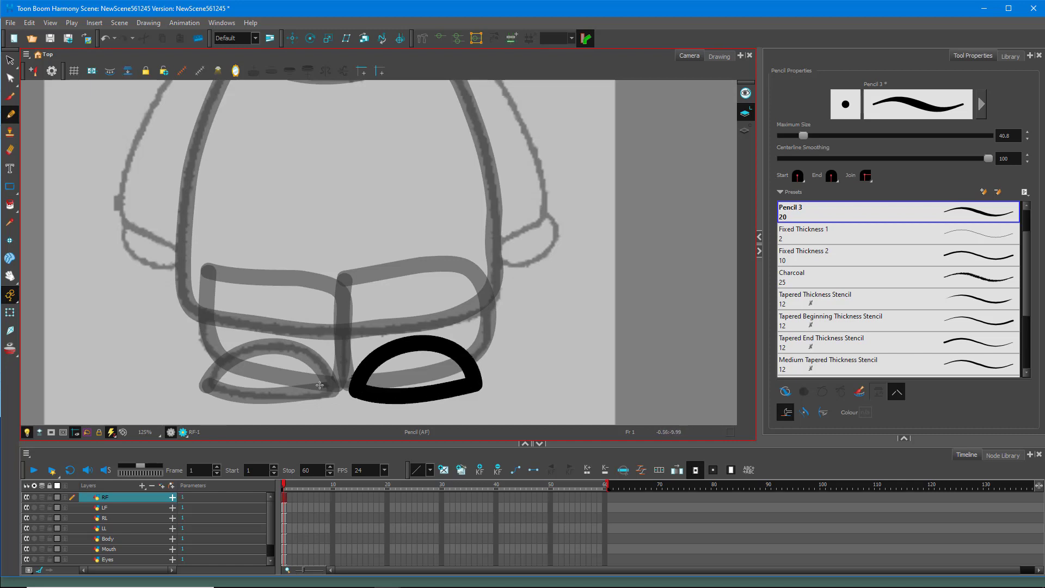
Add four vector drawing layers named LA, RA, LH and RH above the RF layer
scroll(338, 246, down, 5)
scroll(348, 145, up, 3)
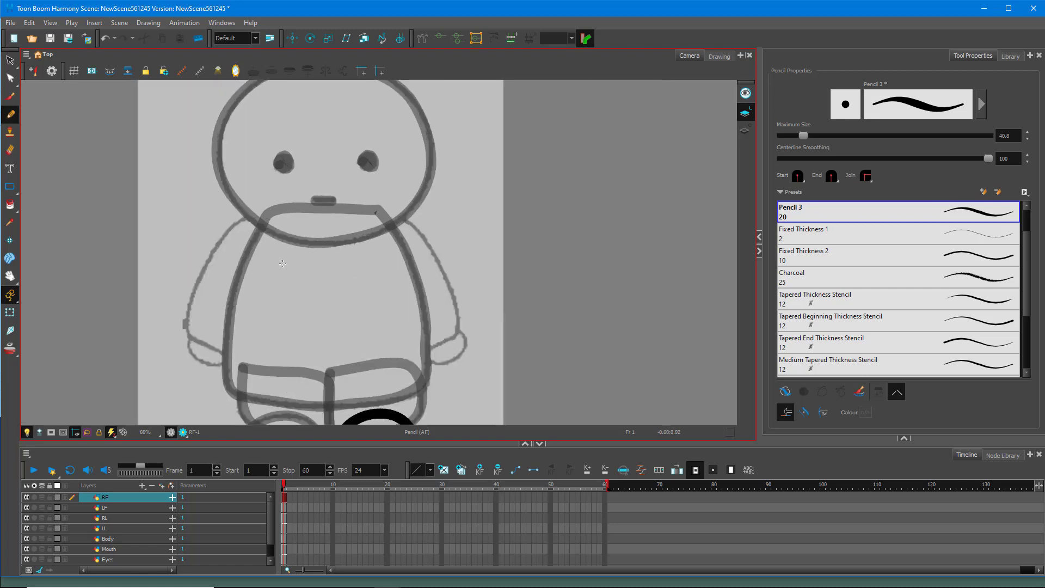
click(143, 485)
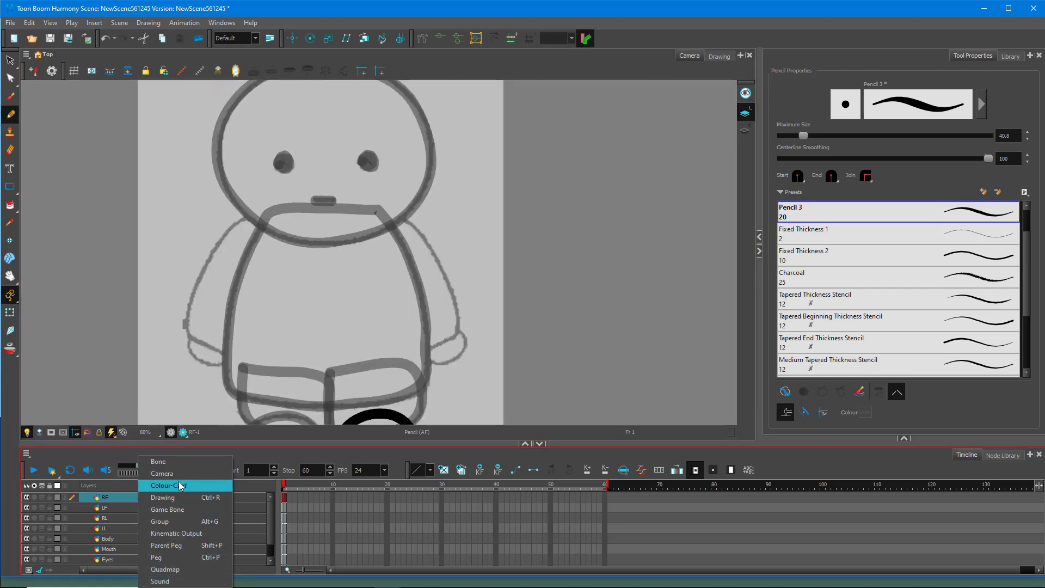
click(197, 497)
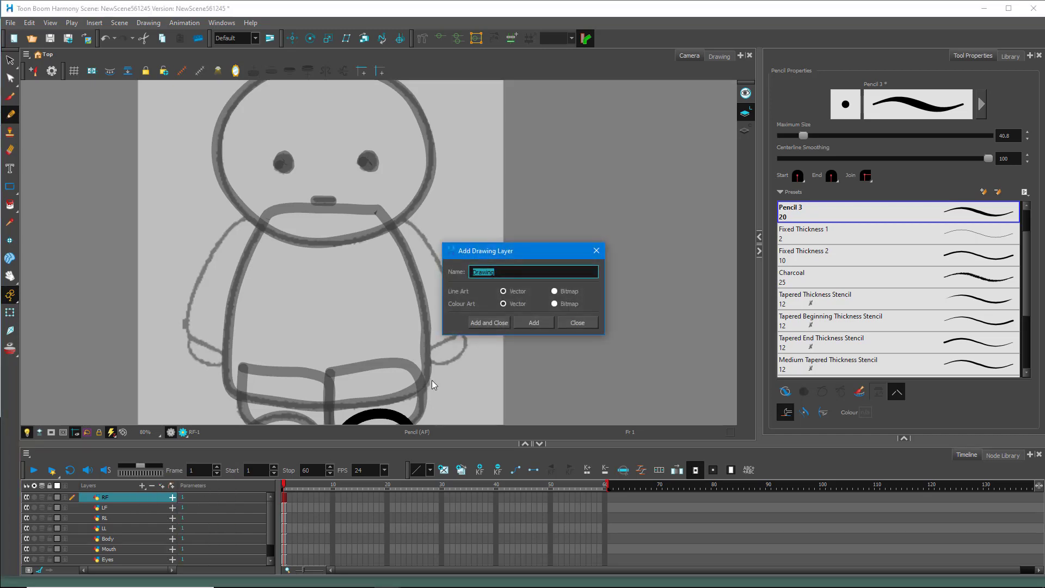
text(LA)
click(521, 325)
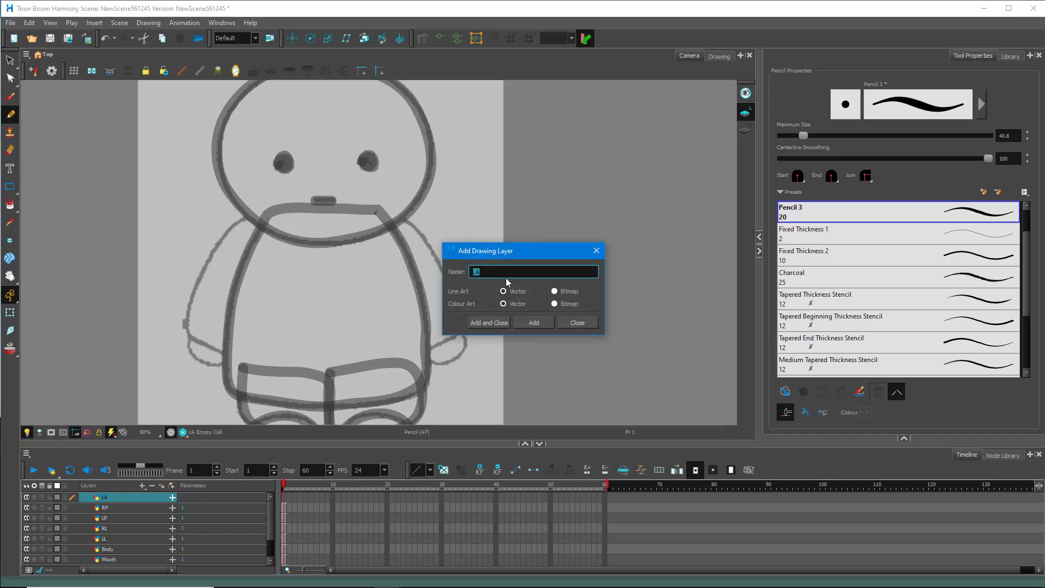
text(R)
click(532, 327)
text(LH)
click(518, 325)
text(RH)
click(538, 322)
click(577, 323)
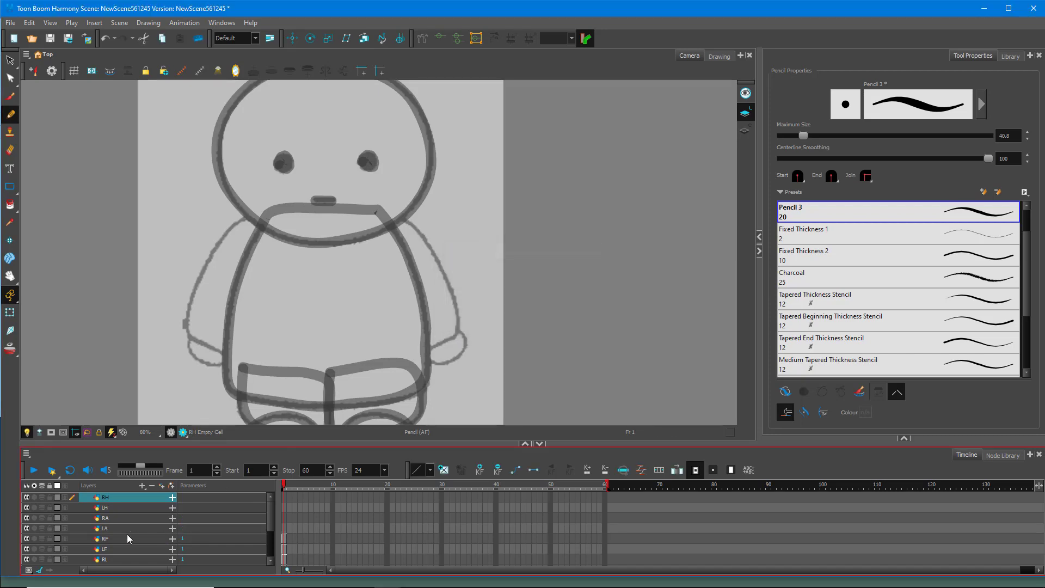
Draw the left arm on the LA layer as a closed Pencil outline overlapping the body, and make the RA layer active
click(110, 531)
scroll(217, 296, up, 1)
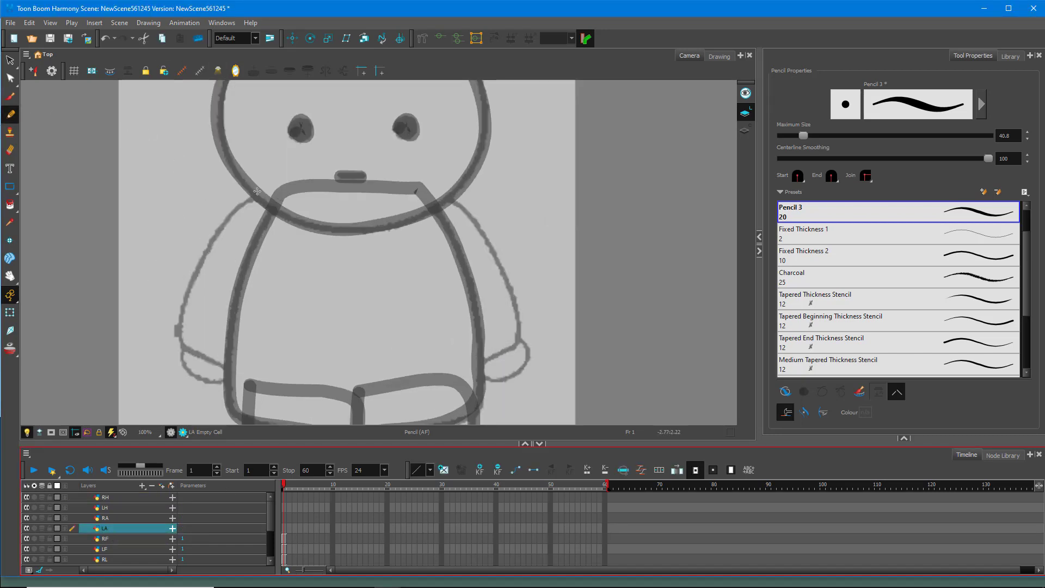
mouse_move(254, 198)
mouse_down()
mouse_move(210, 250)
mouse_move(181, 327)
mouse_move(181, 346)
mouse_move(245, 372)
mouse_move(283, 209)
mouse_move(273, 184)
mouse_move(255, 196)
mouse_up()
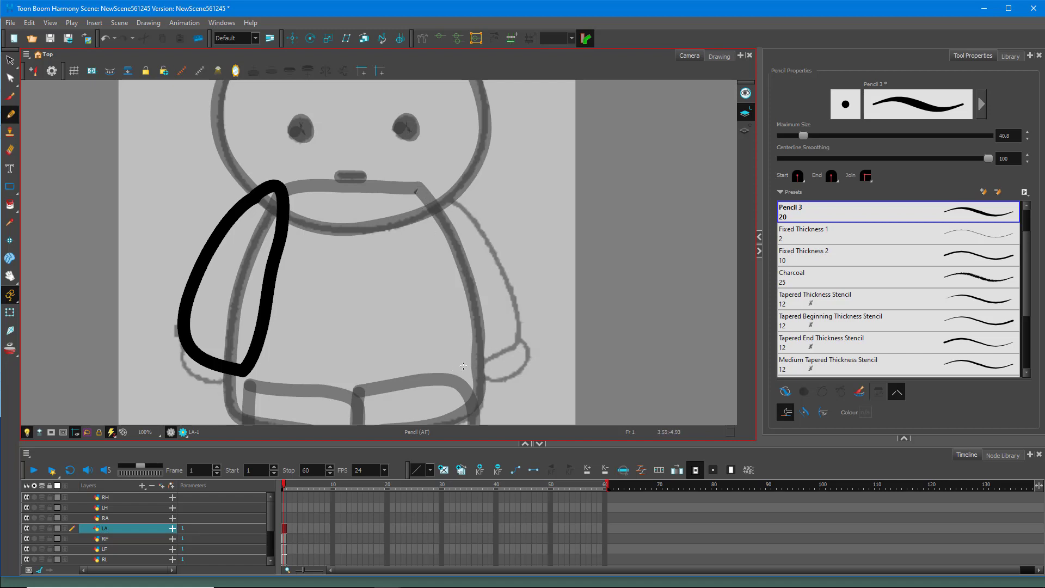
click(112, 516)
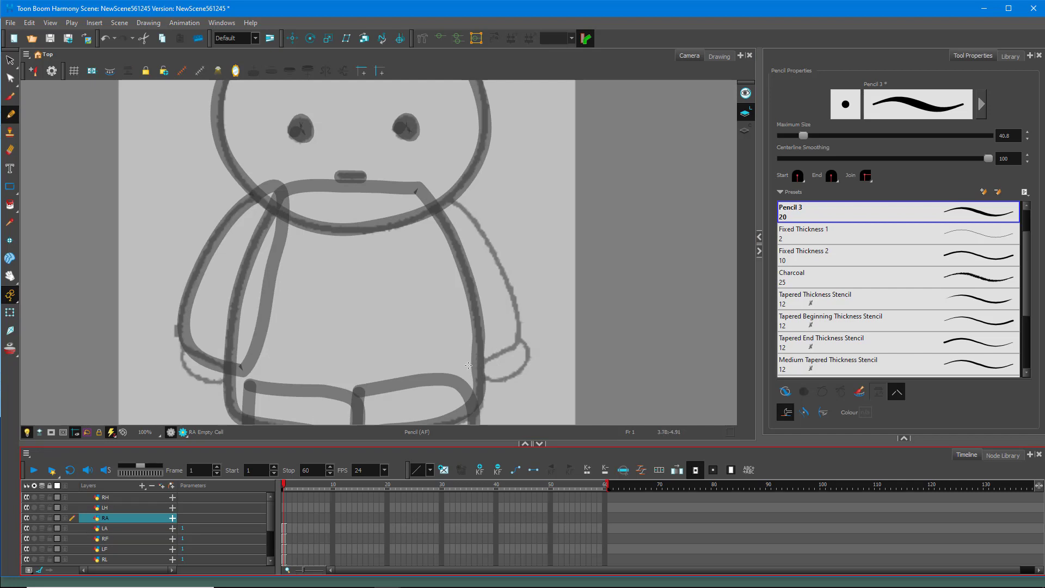
mouse_move(467, 364)
mouse_down()
mouse_move(507, 353)
mouse_move(518, 309)
mouse_move(459, 204)
mouse_move(430, 187)
mouse_move(417, 210)
mouse_move(424, 245)
mouse_move(471, 360)
mouse_up()
key(ctrl+z)
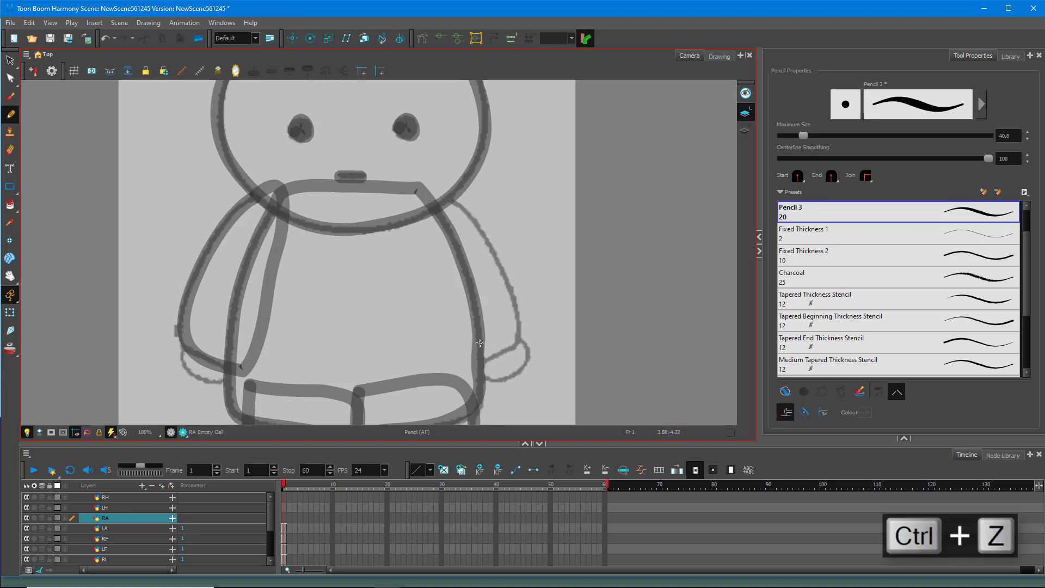
mouse_move(457, 349)
mouse_down()
mouse_move(481, 362)
mouse_move(511, 351)
mouse_move(521, 326)
mouse_move(482, 235)
mouse_move(451, 198)
mouse_move(430, 193)
mouse_up()
mouse_move(416, 211)
mouse_down()
mouse_move(422, 270)
mouse_move(464, 360)
mouse_up()
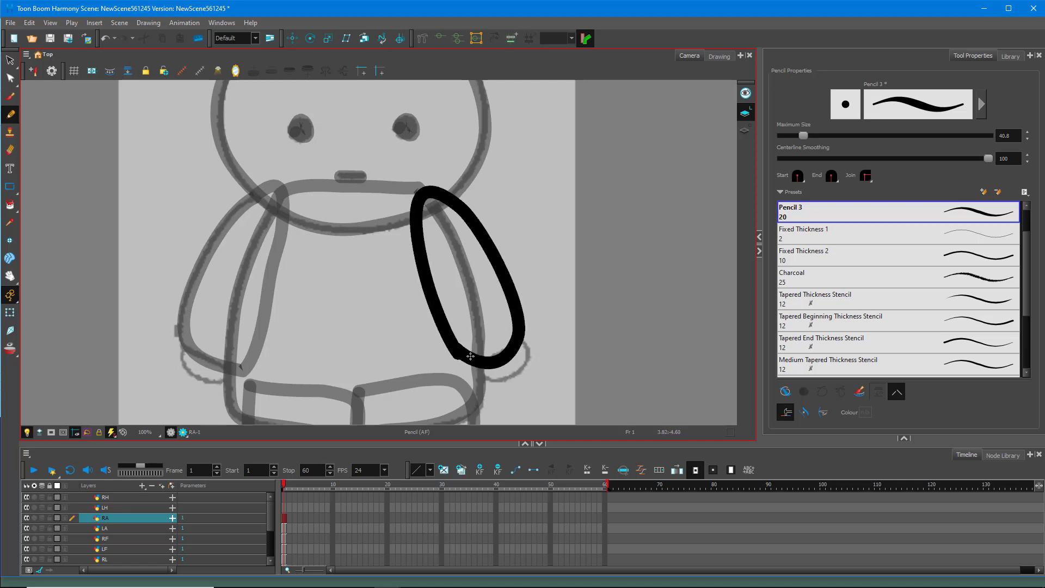
key(ctrl+z)
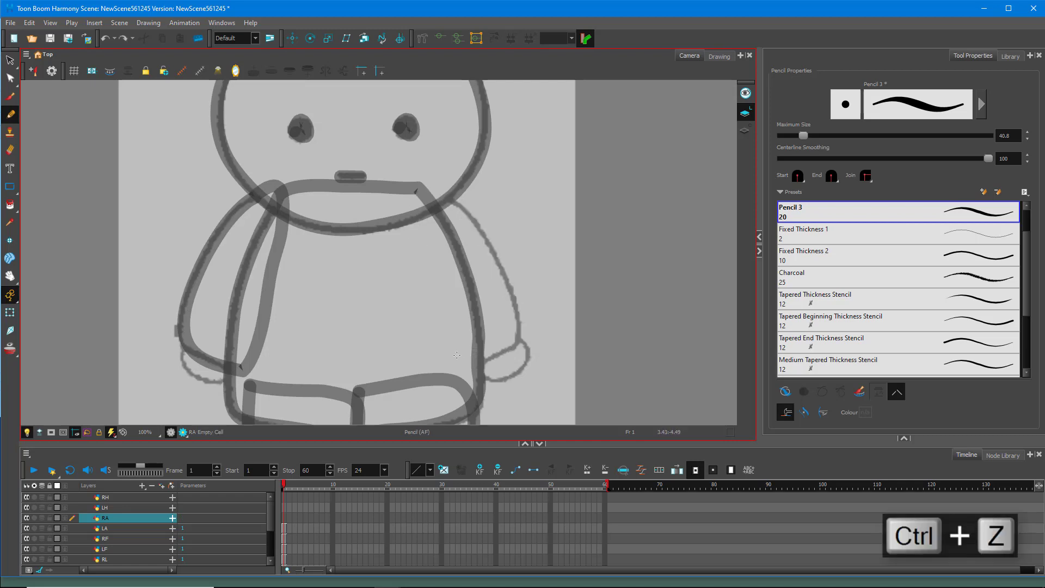
Draw the right arm on the RA layer as a closed Pencil outline that overlaps the body from shoulder to wrist
mouse_move(452, 353)
mouse_down()
mouse_move(493, 362)
mouse_move(513, 347)
mouse_move(511, 289)
mouse_move(463, 208)
mouse_move(418, 189)
mouse_move(409, 205)
mouse_move(420, 246)
mouse_move(463, 349)
mouse_up()
key(ctrl+z)
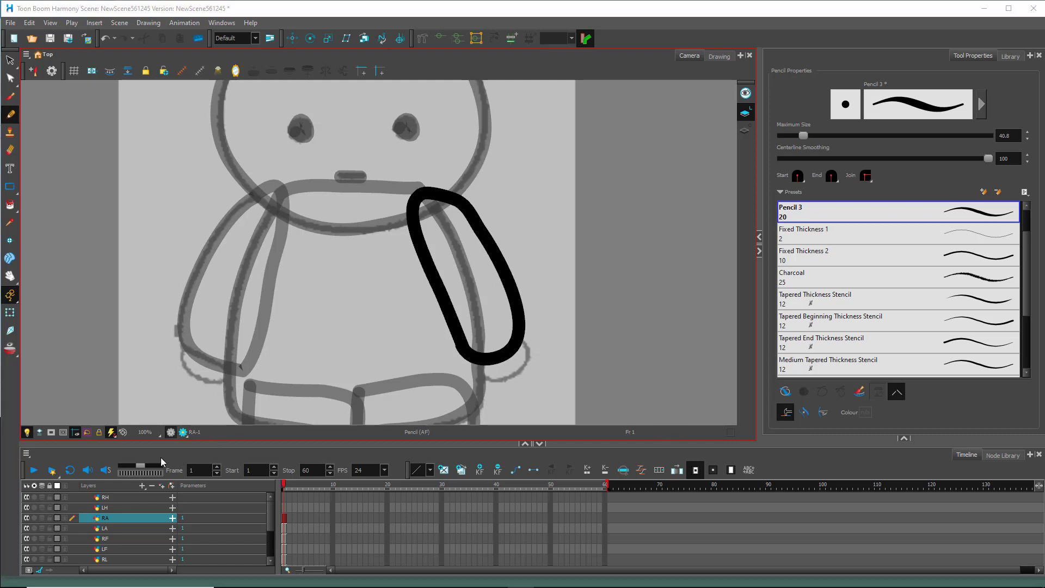
Draw the left hand on the LH layer and the right hand on the RH layer as closed round Pencil outlines overlapping the arm ends
click(106, 509)
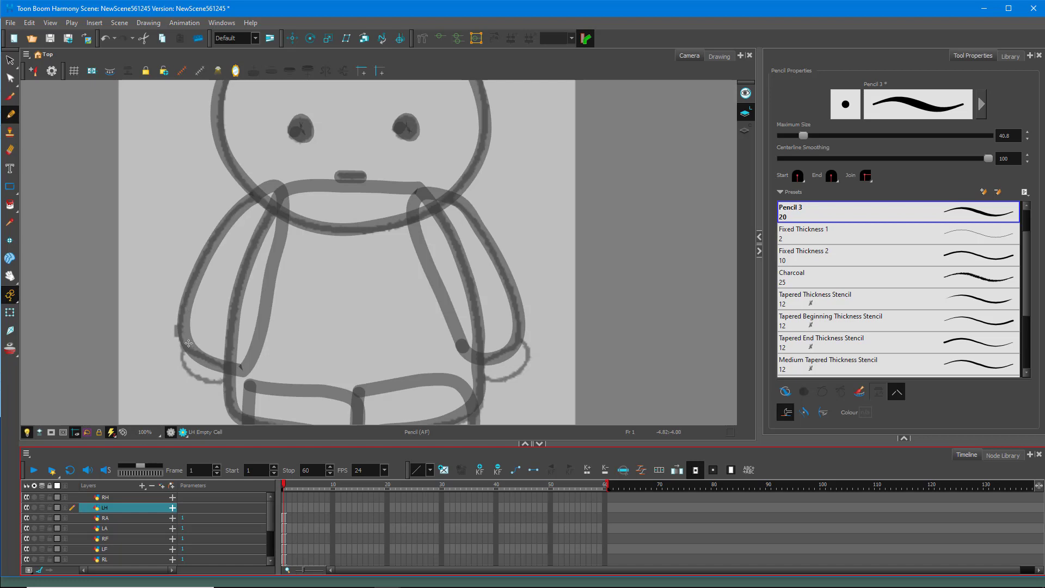
mouse_move(189, 344)
mouse_down()
mouse_move(215, 383)
mouse_move(239, 364)
mouse_move(236, 334)
mouse_move(221, 324)
mouse_move(187, 345)
mouse_up()
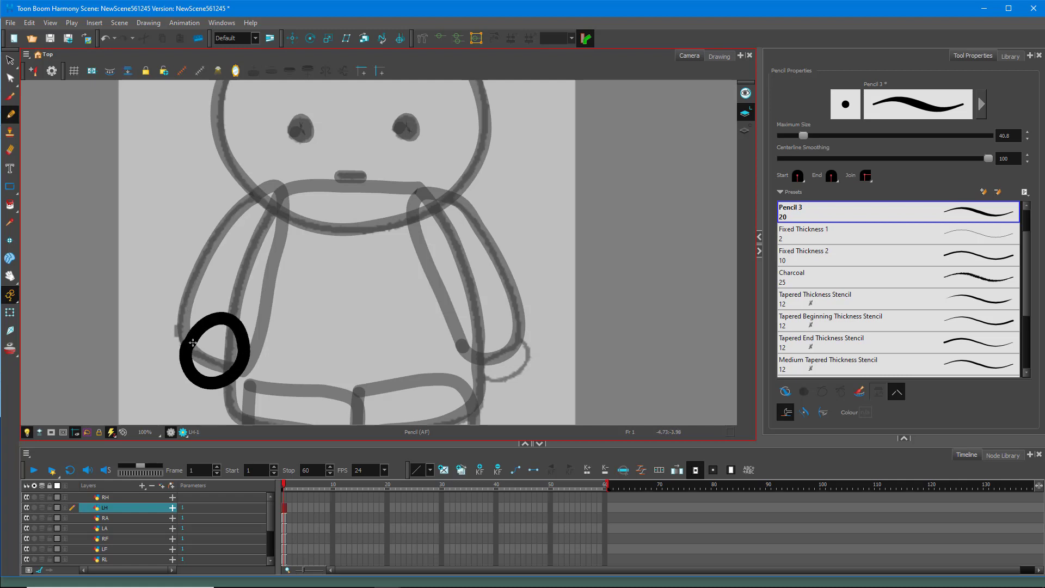
click(109, 497)
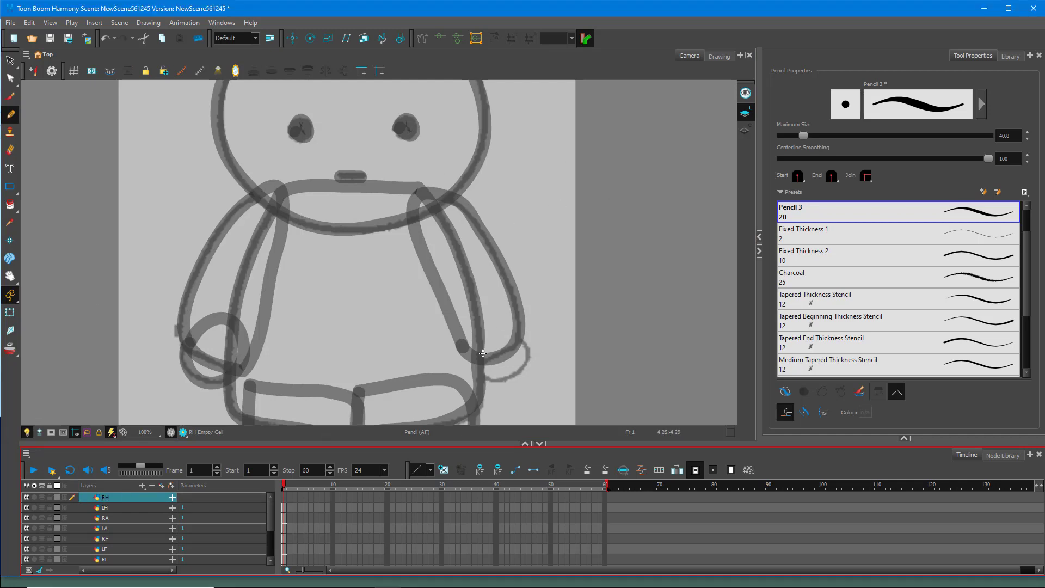
mouse_move(471, 349)
mouse_down()
mouse_move(481, 370)
mouse_move(509, 378)
mouse_move(522, 353)
mouse_move(515, 329)
mouse_move(472, 332)
mouse_move(474, 347)
mouse_up()
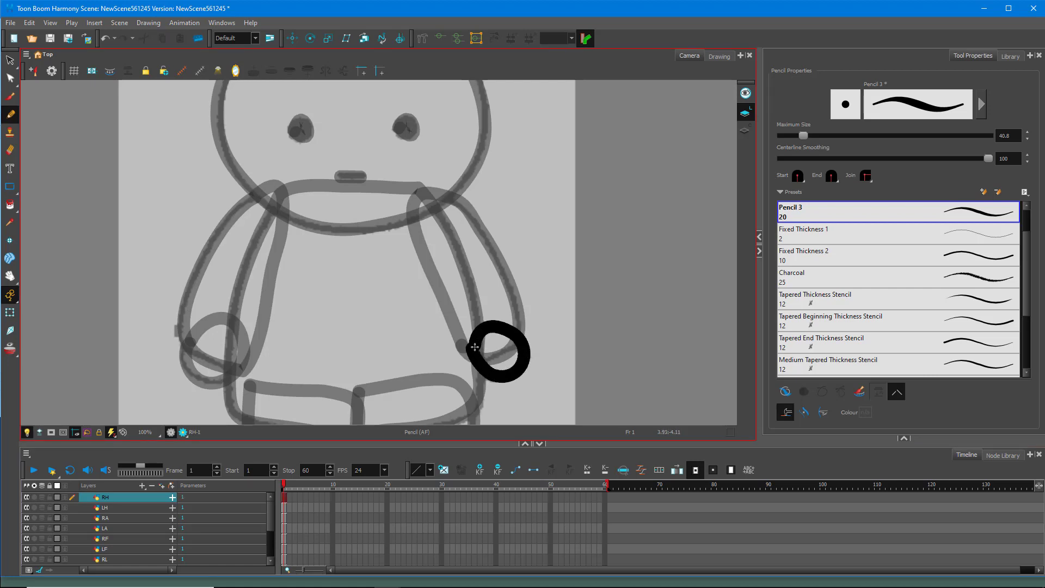
Activate the Paint tool on the Head layer and reveal the scene palette with its colour swatches
scroll(435, 331, down, 2)
scroll(435, 330, up, 1)
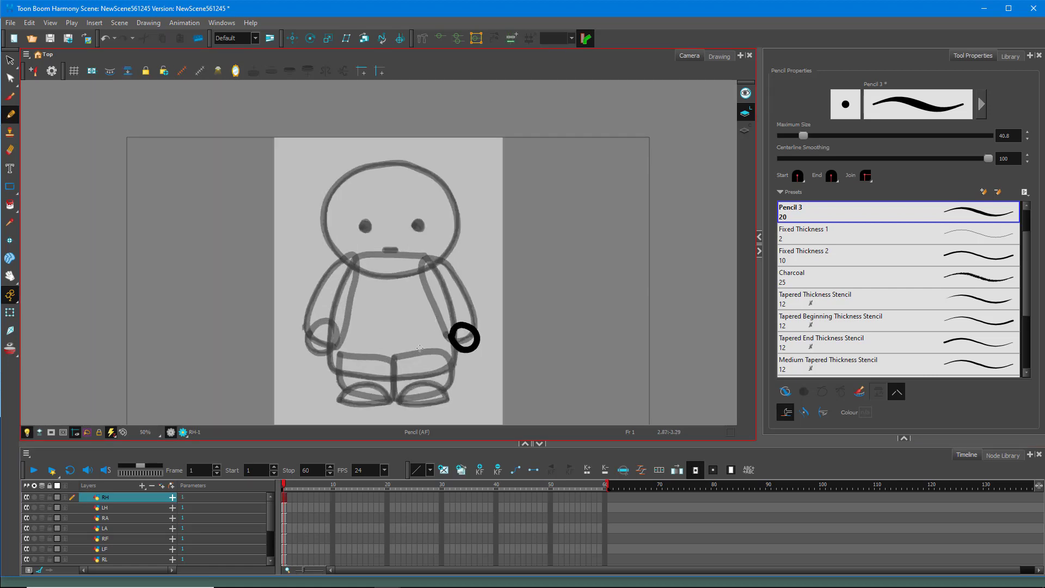
scroll(103, 517, down, 3)
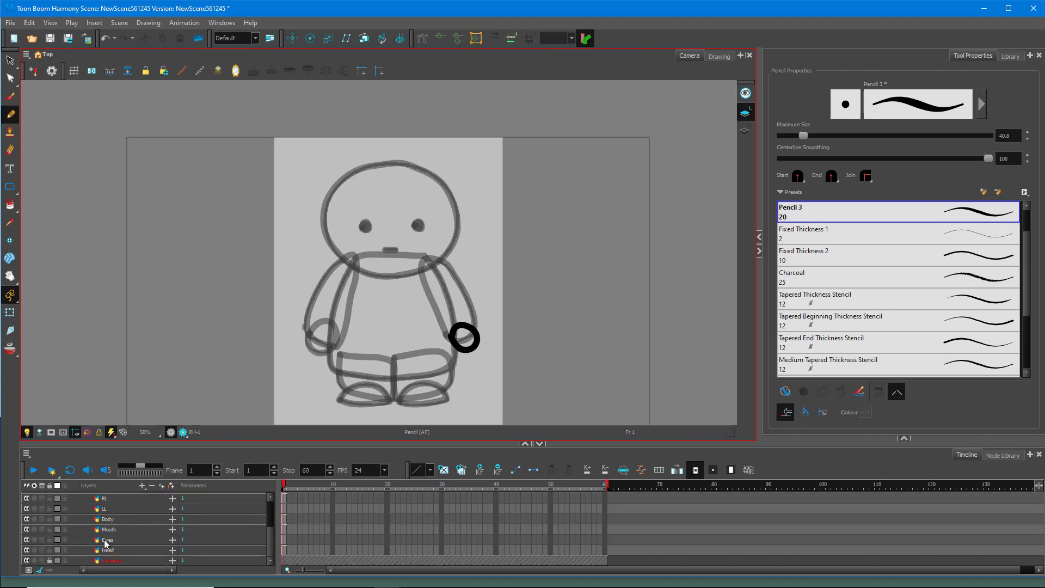
click(111, 552)
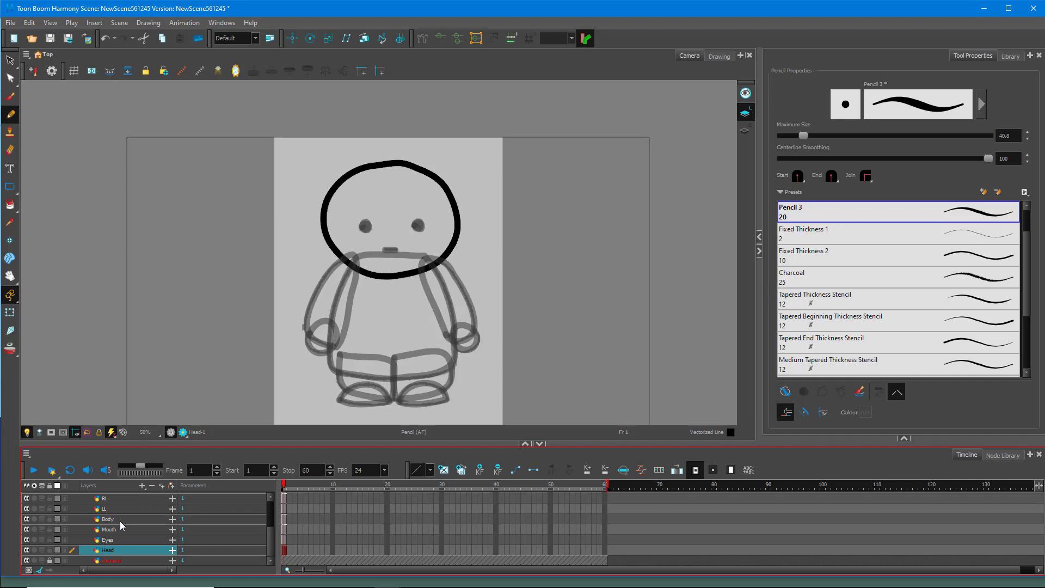
click(10, 205)
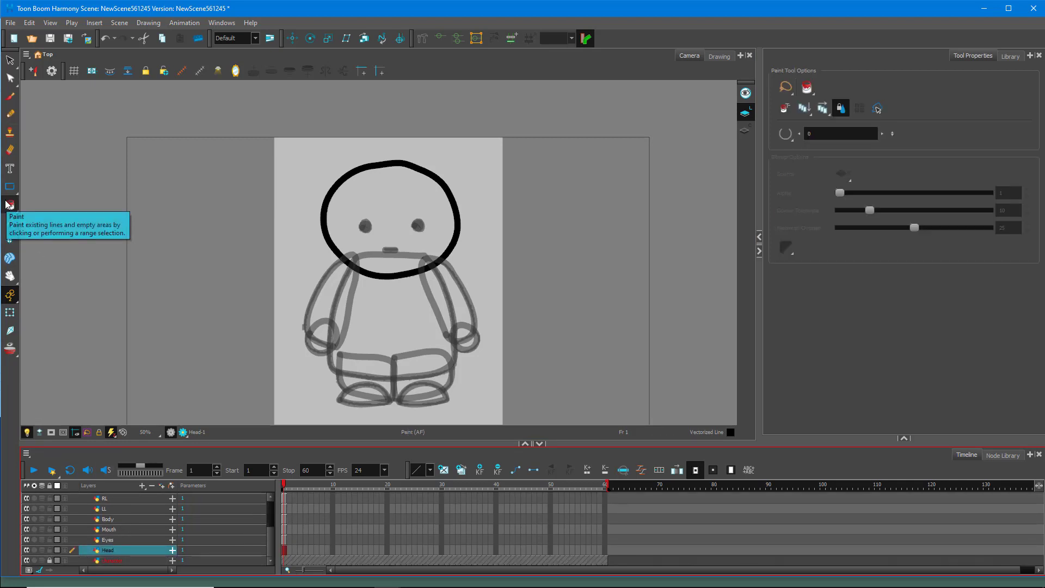
click(904, 436)
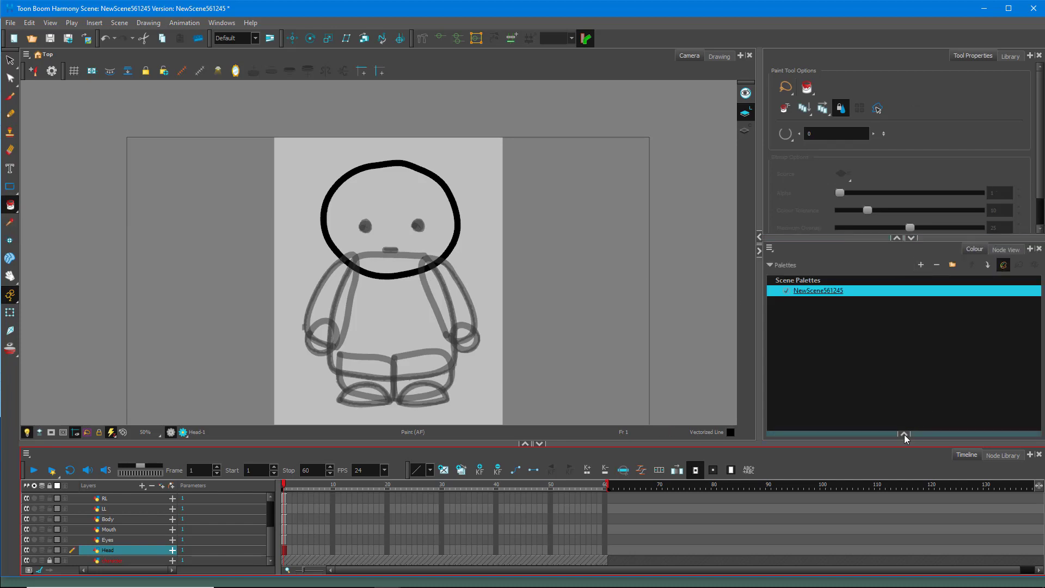
click(904, 434)
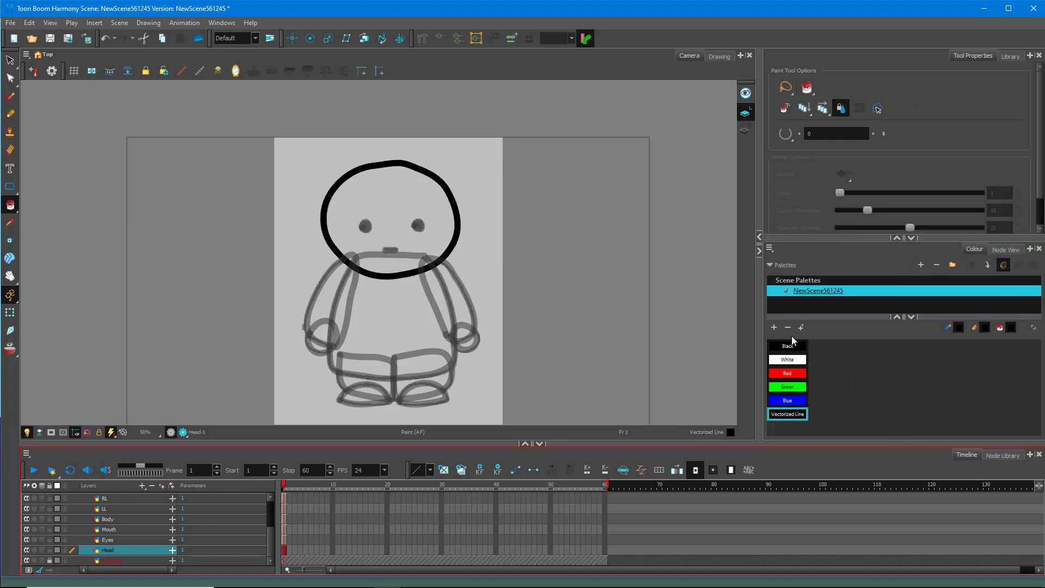
Add a new colour to the scene palette and set it to light peach, HSV 34, 23, 100 (RGB 255, 230, 197)
click(776, 330)
right_click(819, 349)
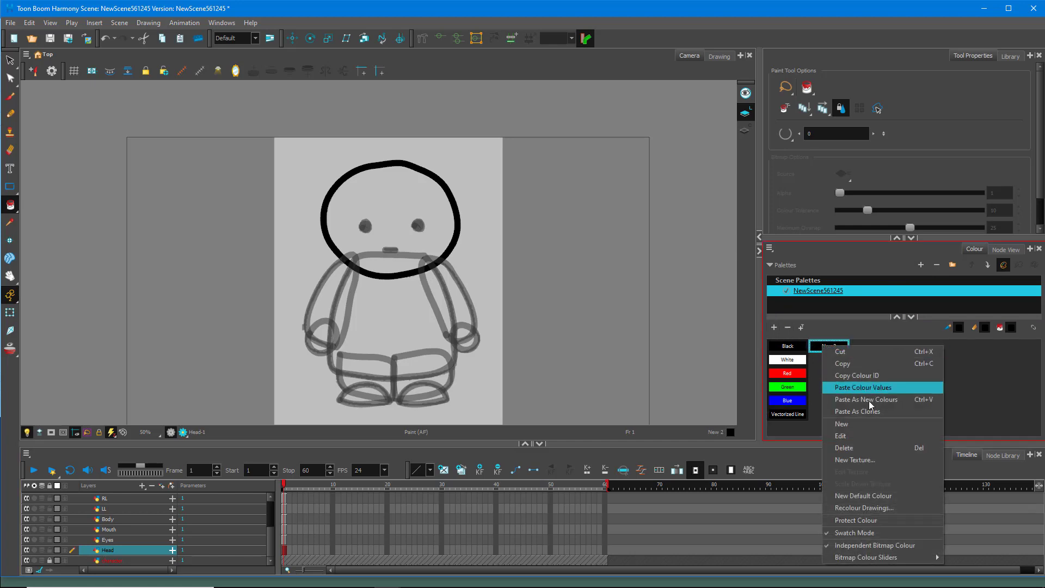
click(866, 437)
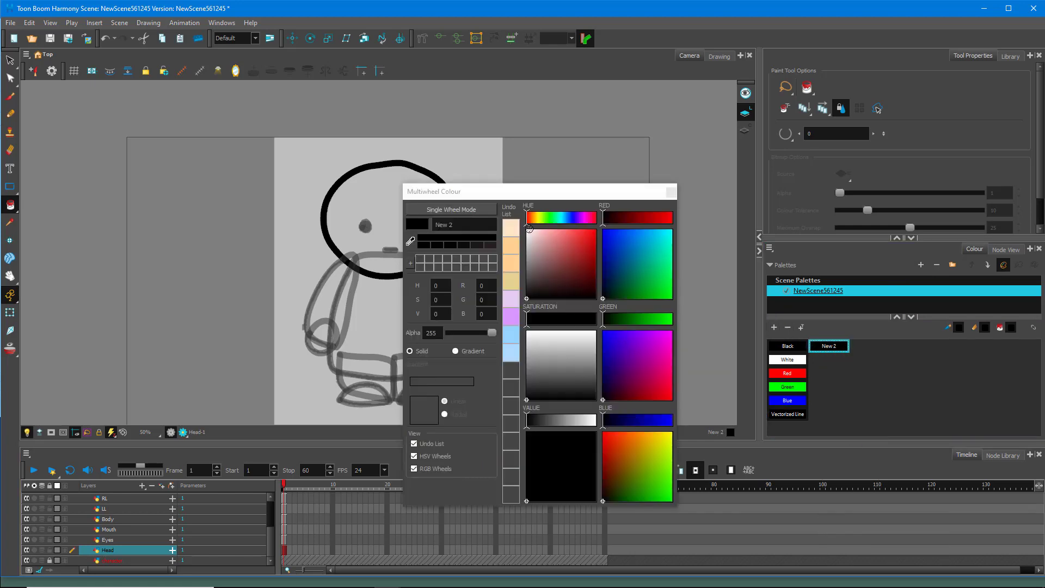
click(514, 230)
drag(546, 233, 541, 229)
click(543, 229)
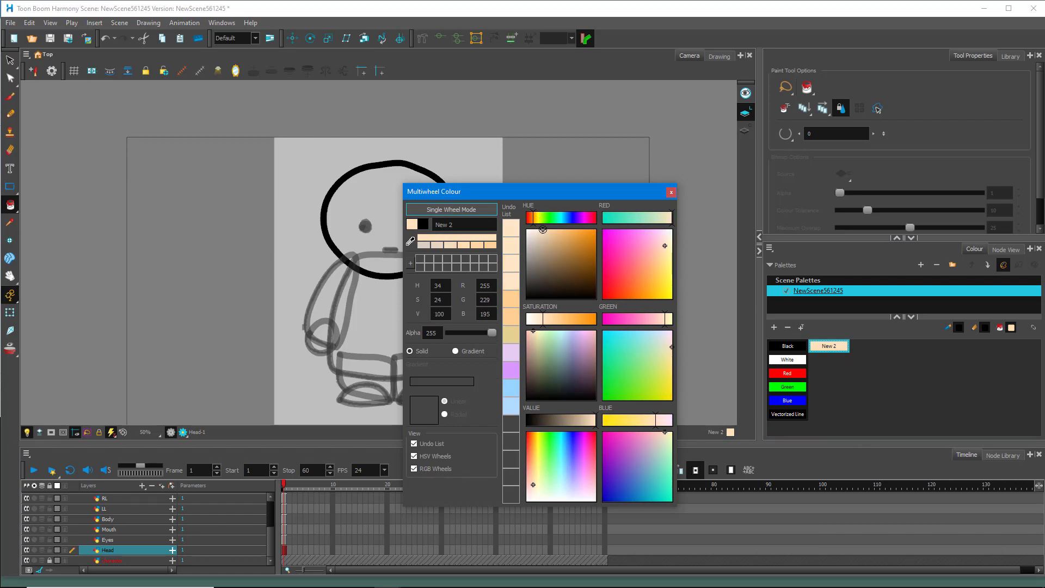
click(542, 229)
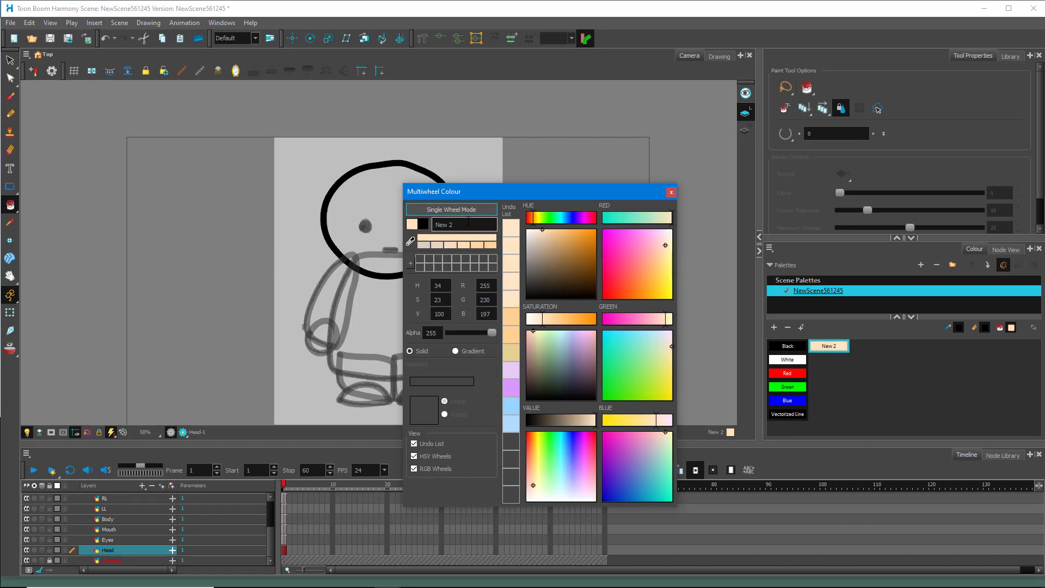
click(671, 194)
Fill the head outline on the Head layer with the new light peach colour
scroll(391, 158, up, 3)
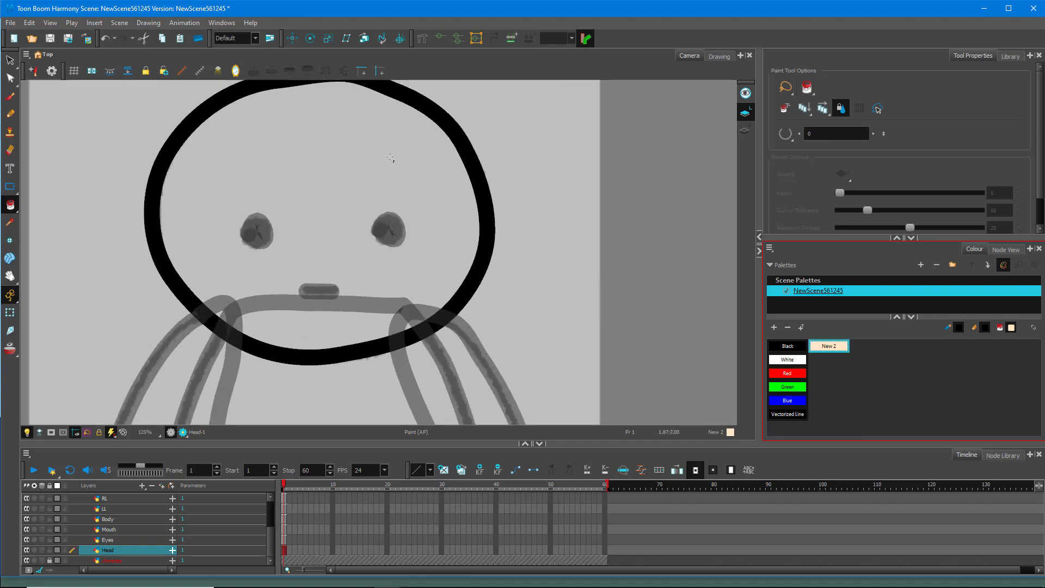
click(344, 141)
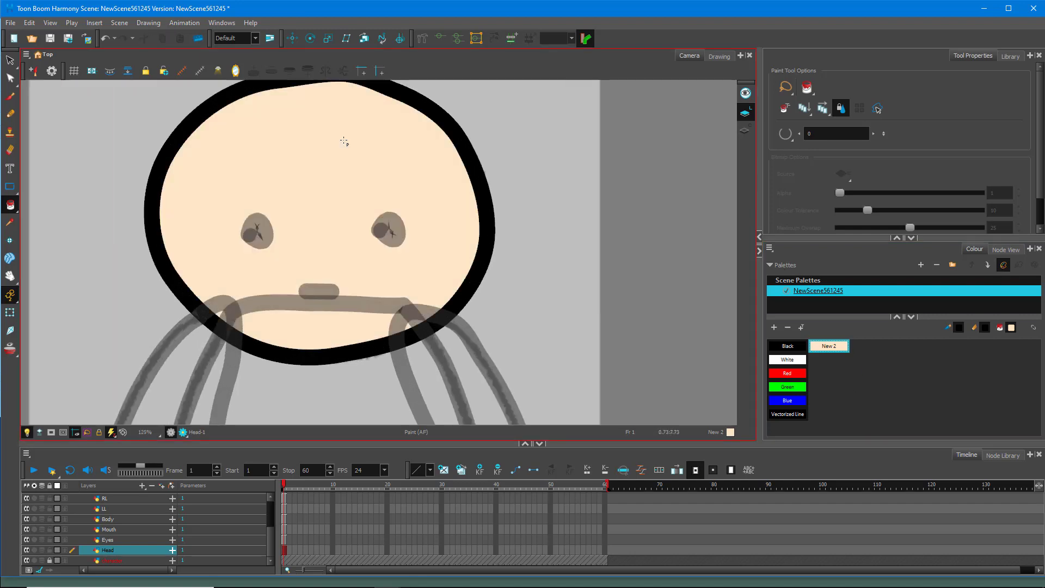
scroll(344, 141, down, 2)
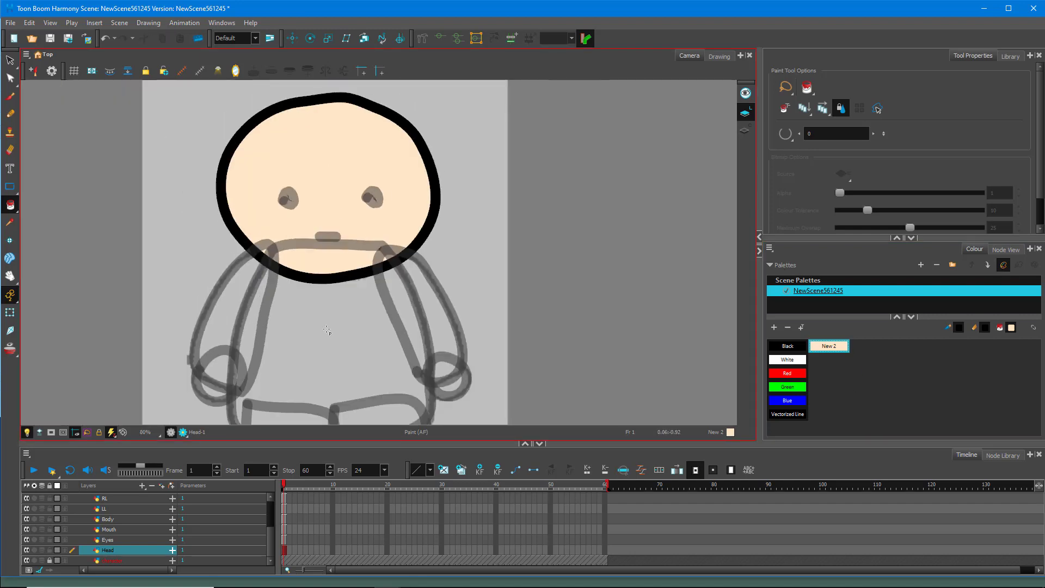
scroll(327, 329, down, 2)
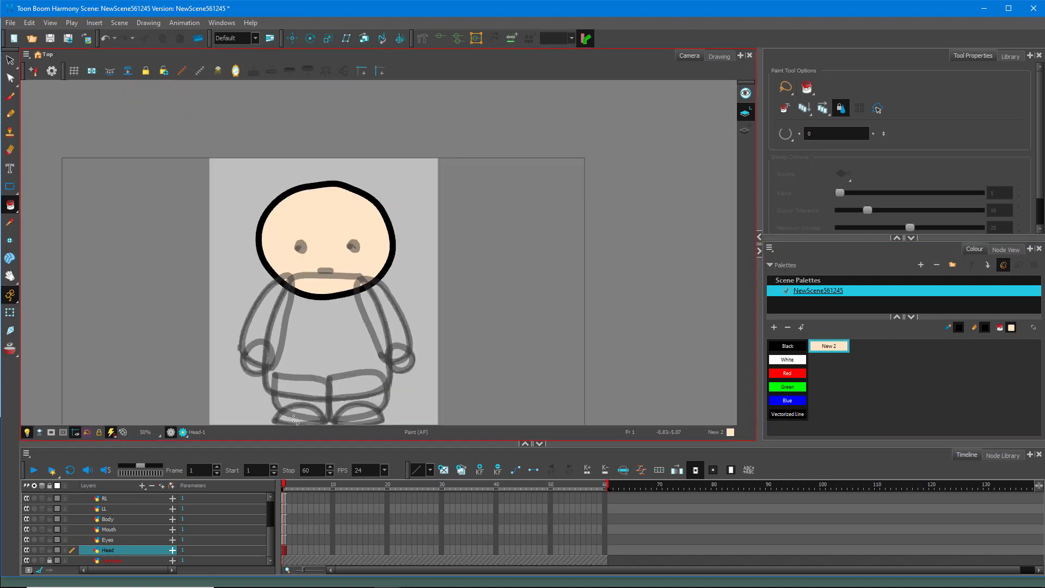
Turn off the Light Table and hide the locked sketch layer beneath the Head layer
scroll(326, 330, up, 1)
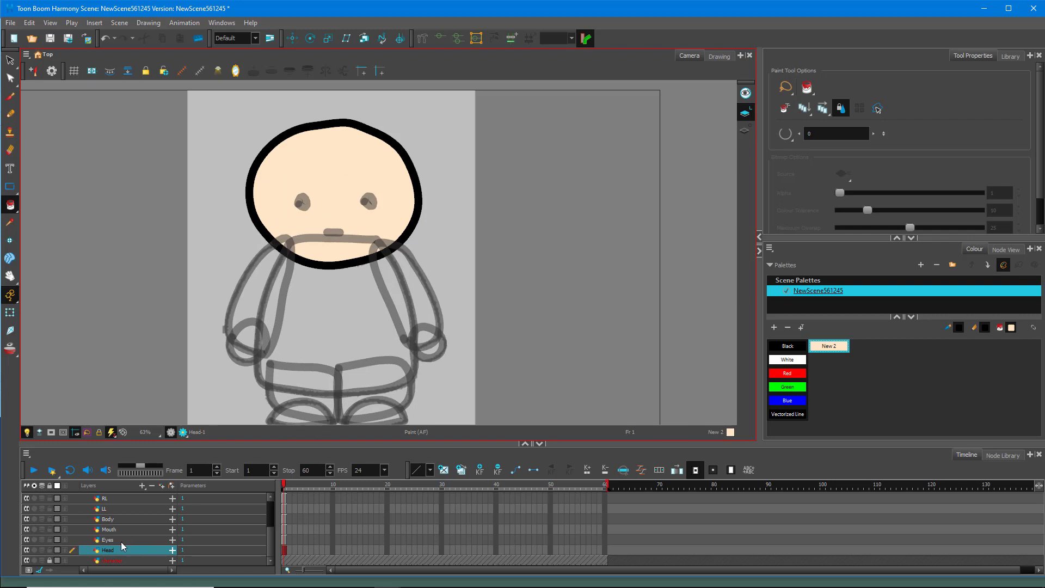
scroll(113, 525, up, 2)
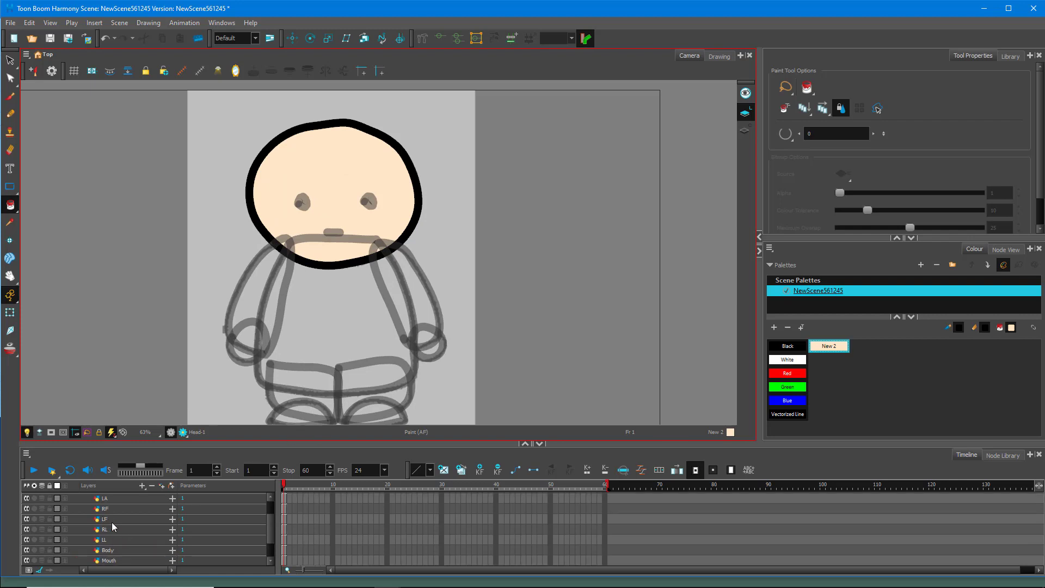
click(27, 432)
scroll(70, 558, down, 2)
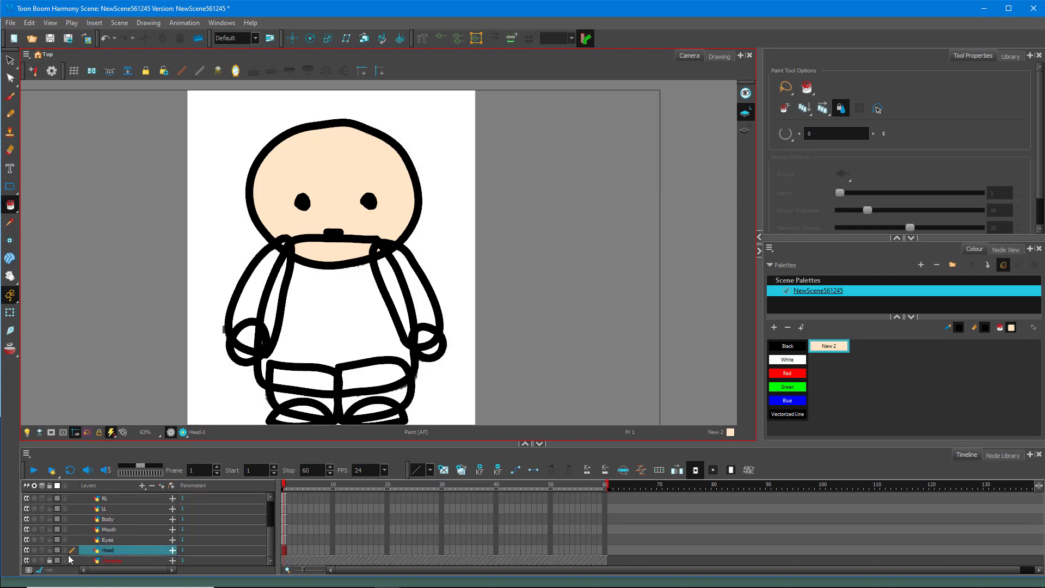
click(26, 560)
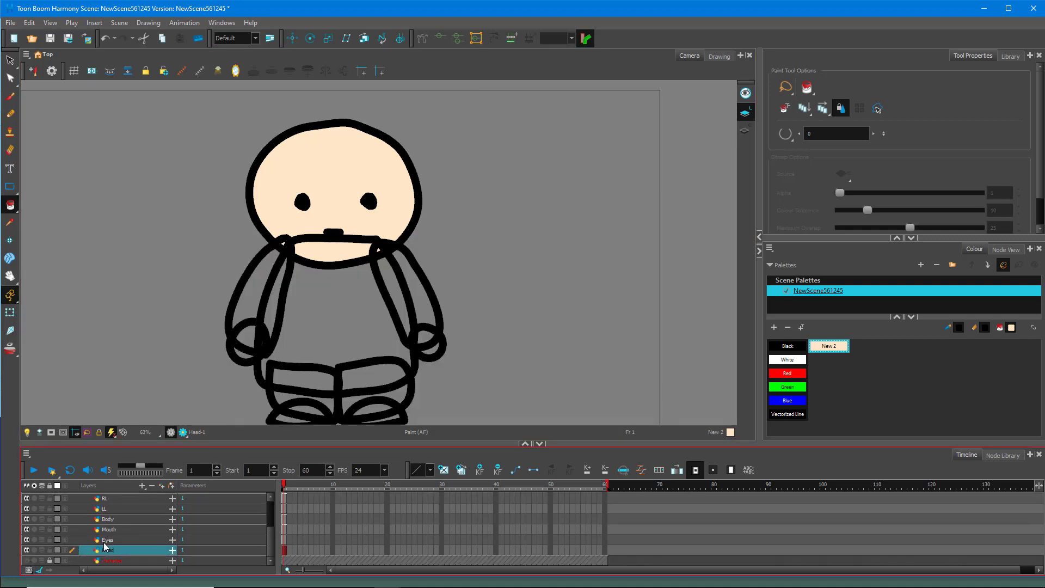
Fill both hand outlines with the light peach colour, each on its own layer, RH and LH
scroll(106, 546, up, 2)
click(106, 497)
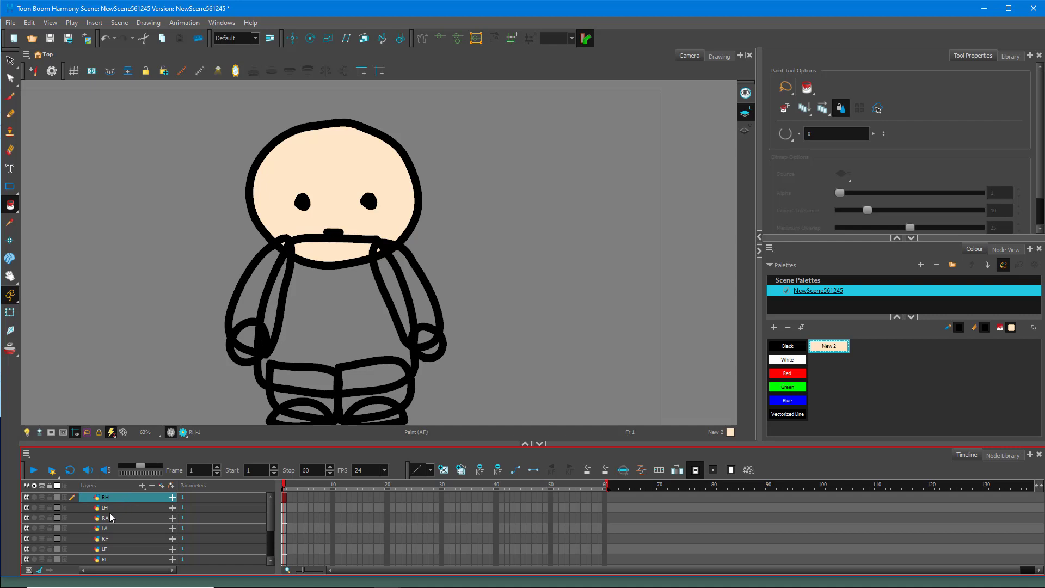
click(428, 344)
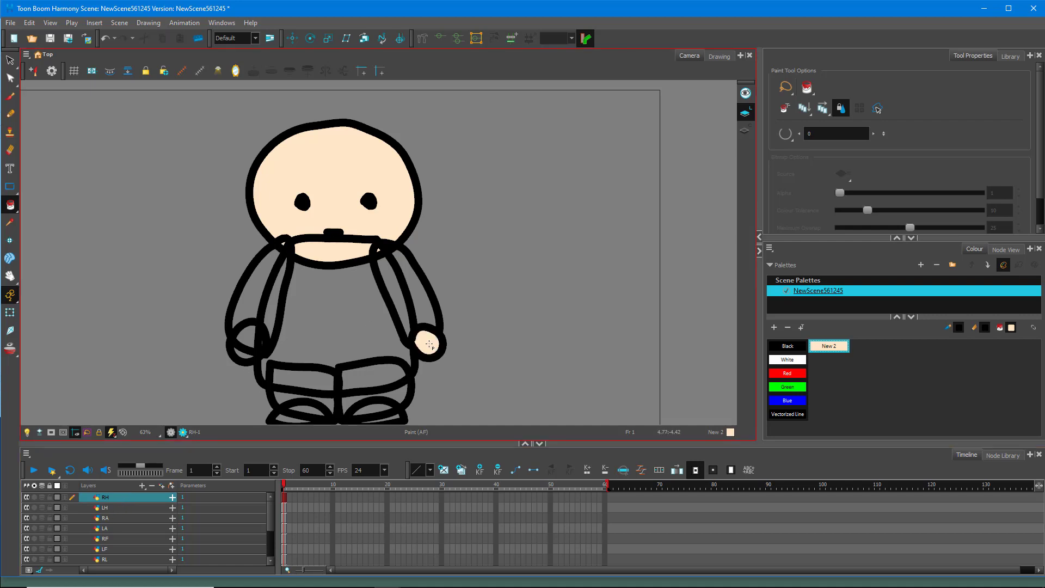
click(102, 508)
click(249, 346)
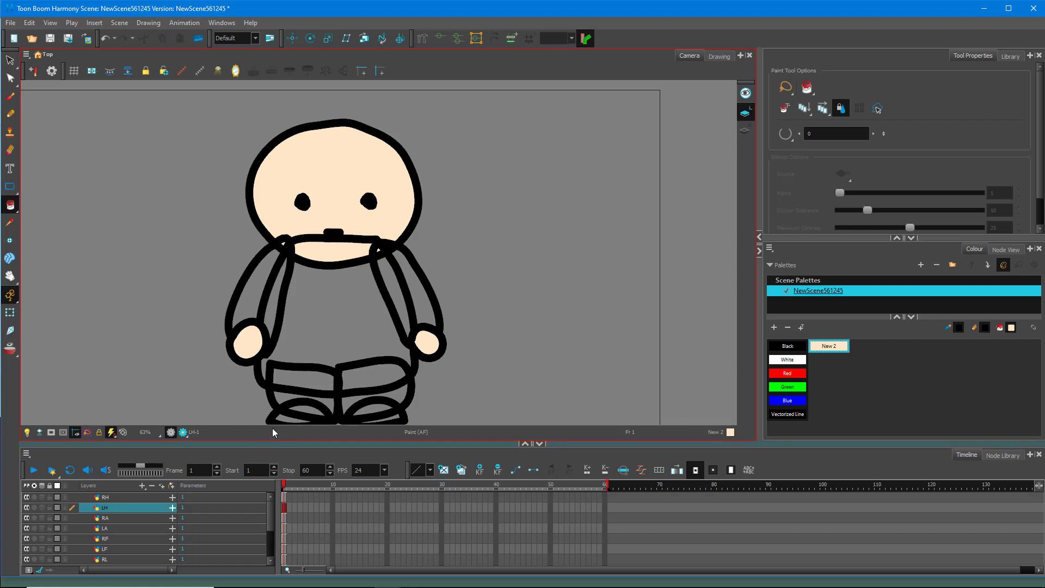
Add a new colour to the scene palette and set it to medium blue, HSV 201, 67, 87 (RGB 73, 170, 223)
scroll(287, 358, down, 4)
scroll(297, 373, up, 4)
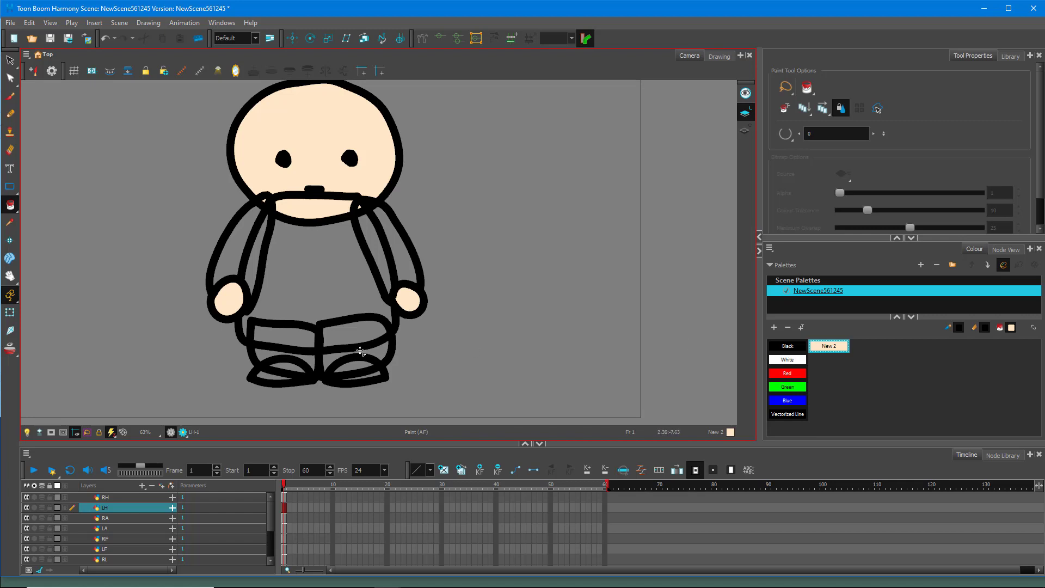
click(774, 327)
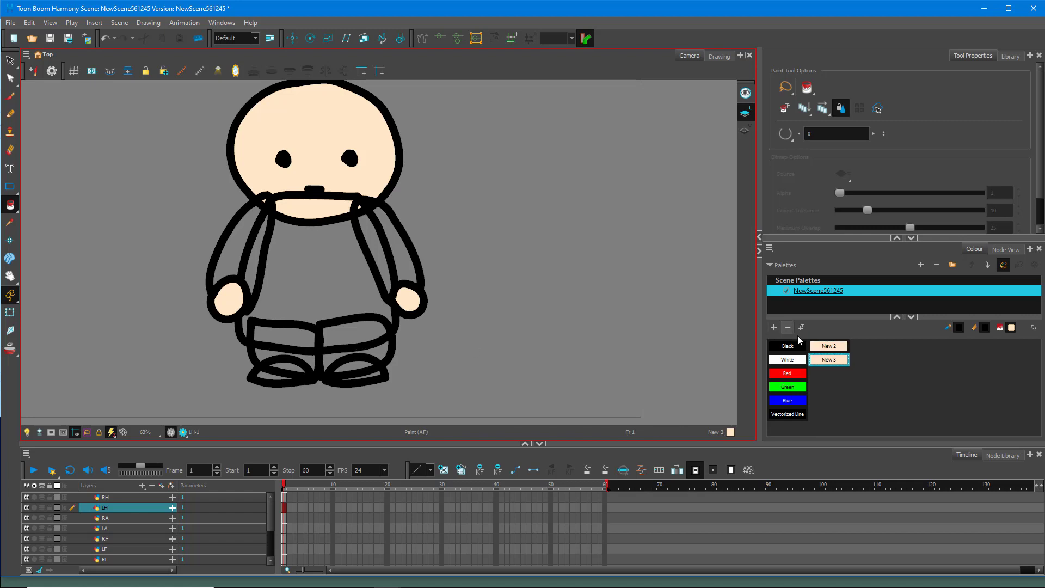
right_click(827, 359)
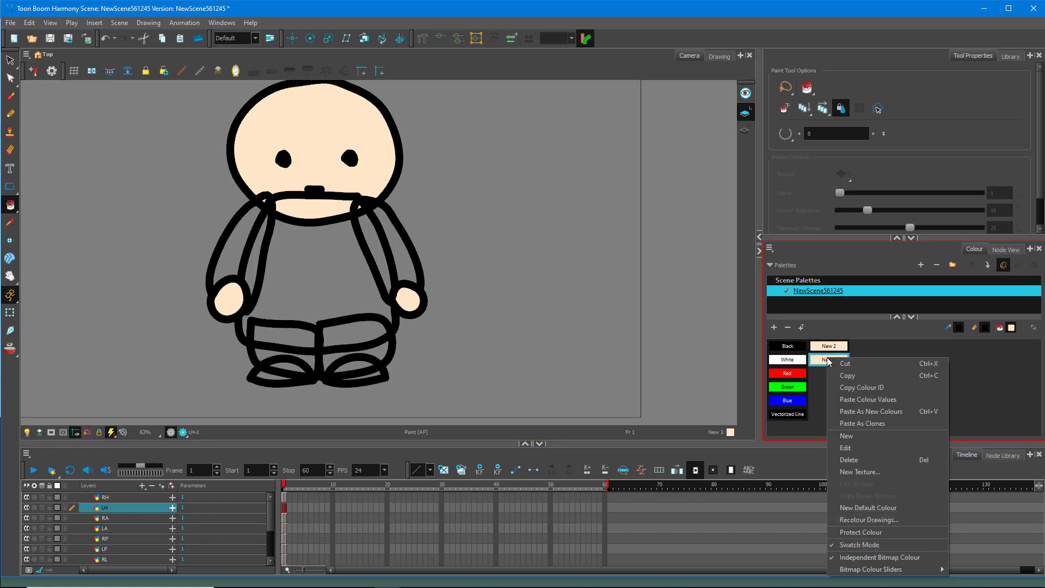
click(858, 449)
click(648, 458)
click(644, 480)
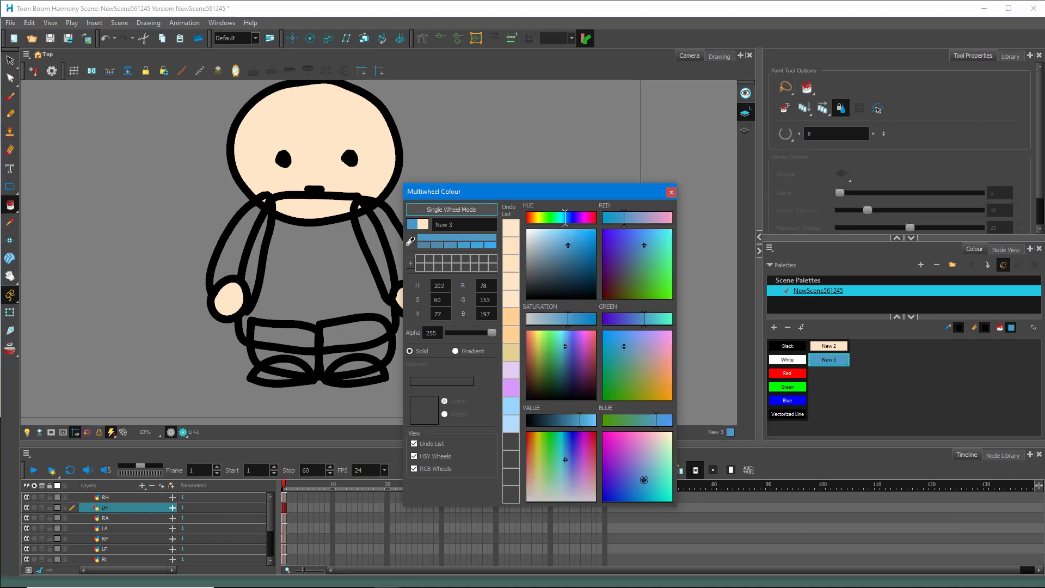
drag(569, 243, 573, 238)
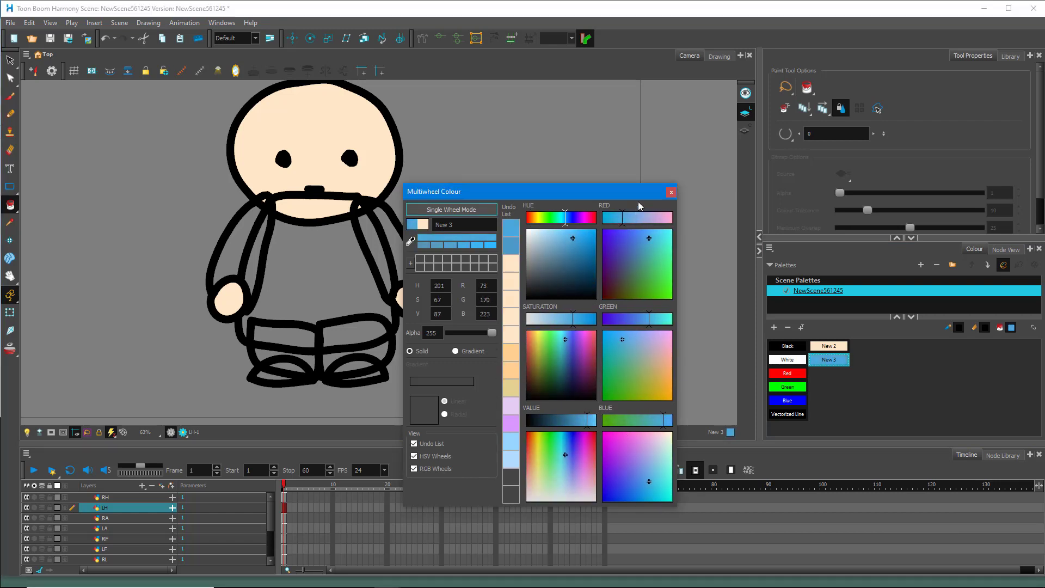
click(671, 192)
Fill both leg outlines with the medium blue colour, each on its own layer, RL and LL
scroll(109, 528, down, 2)
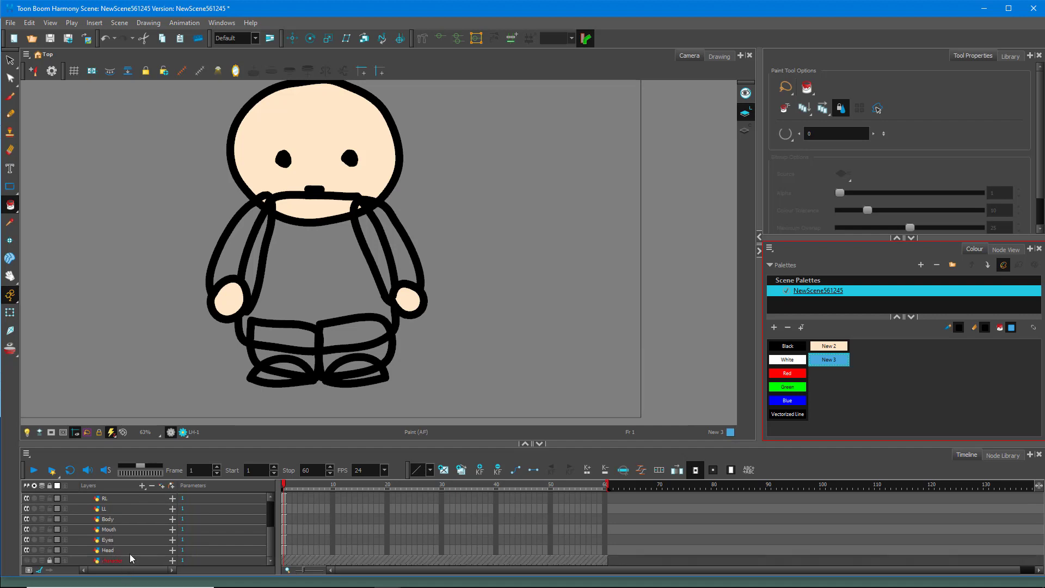
scroll(121, 537, up, 2)
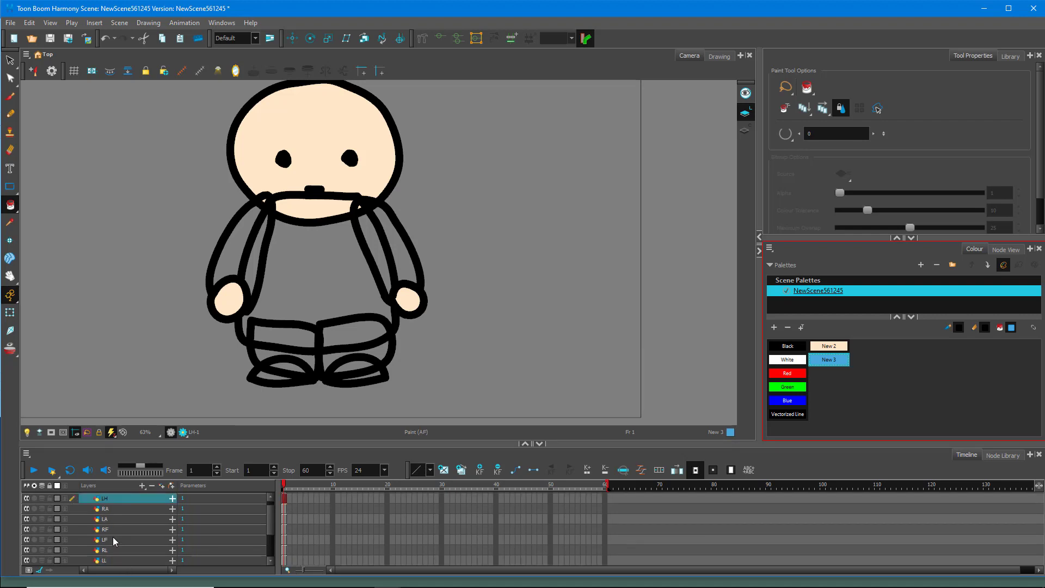
click(112, 529)
scroll(110, 541, down, 1)
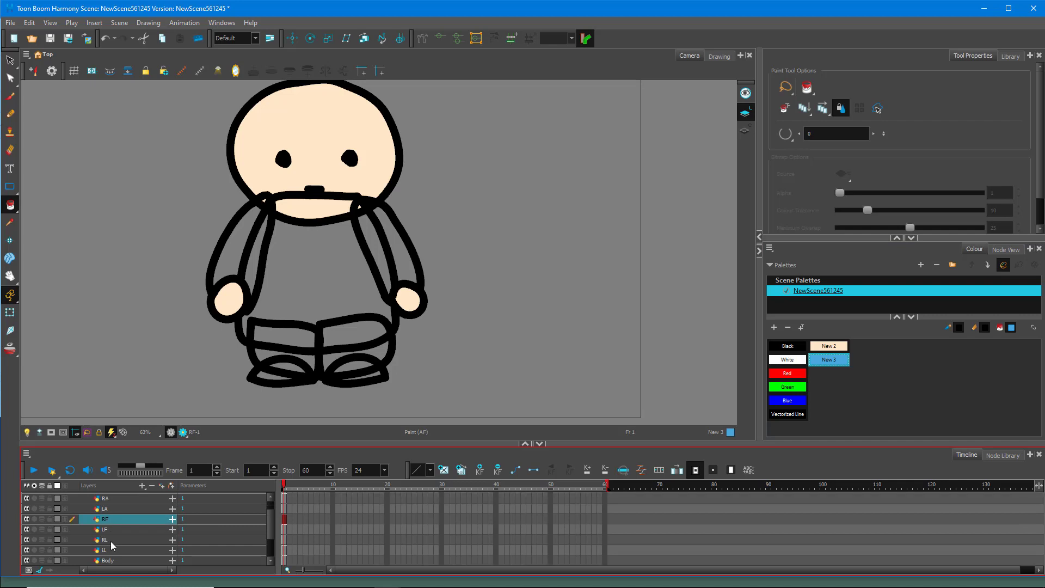
scroll(113, 539, down, 1)
click(115, 533)
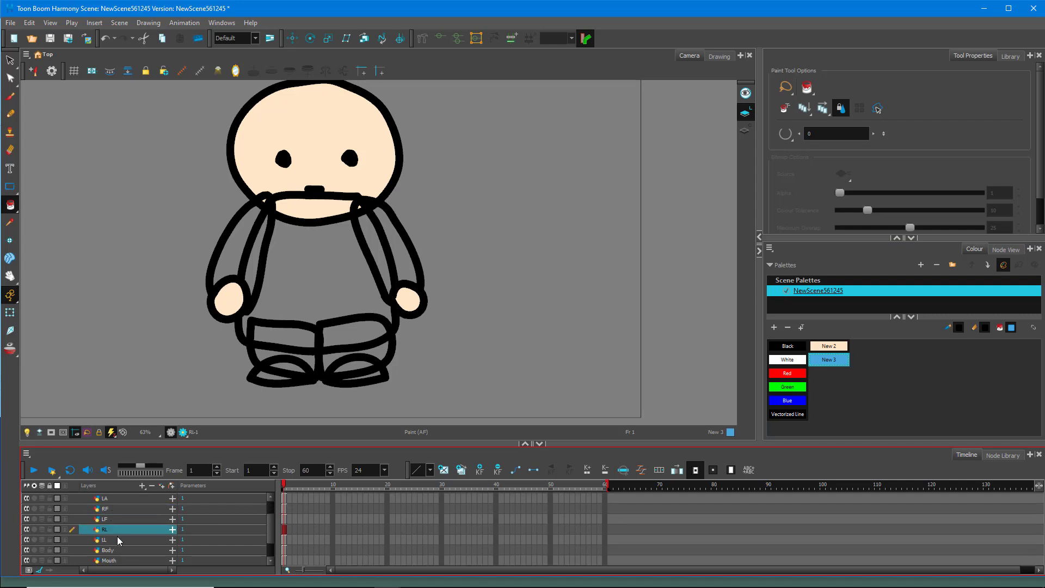
click(117, 540)
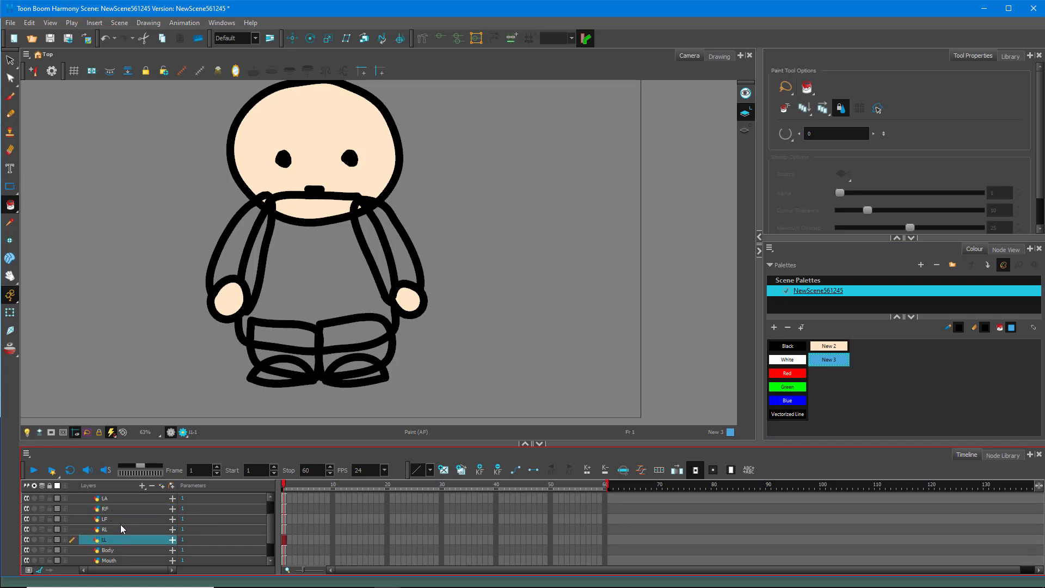
click(114, 530)
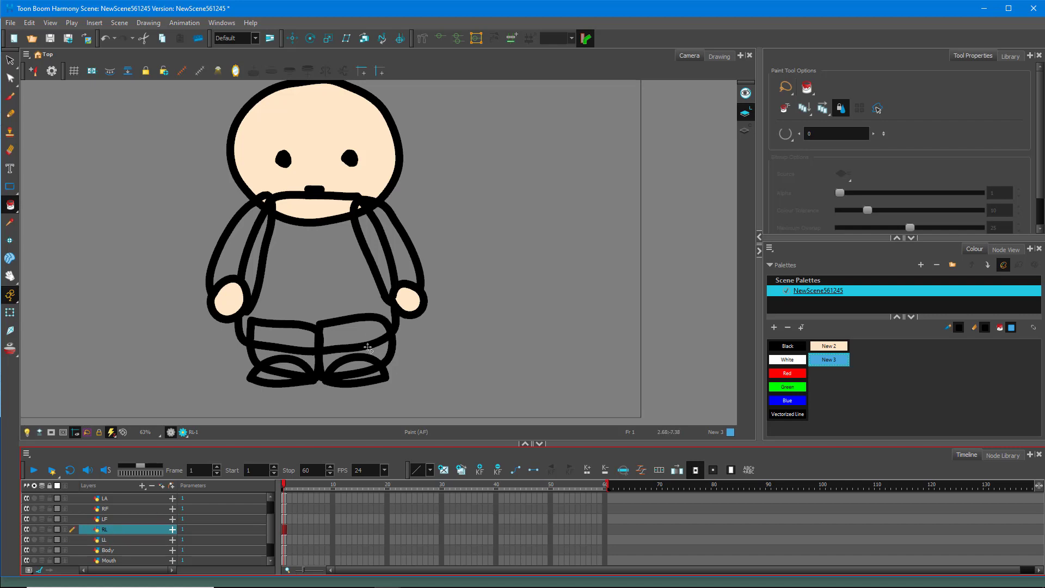
click(368, 348)
click(108, 540)
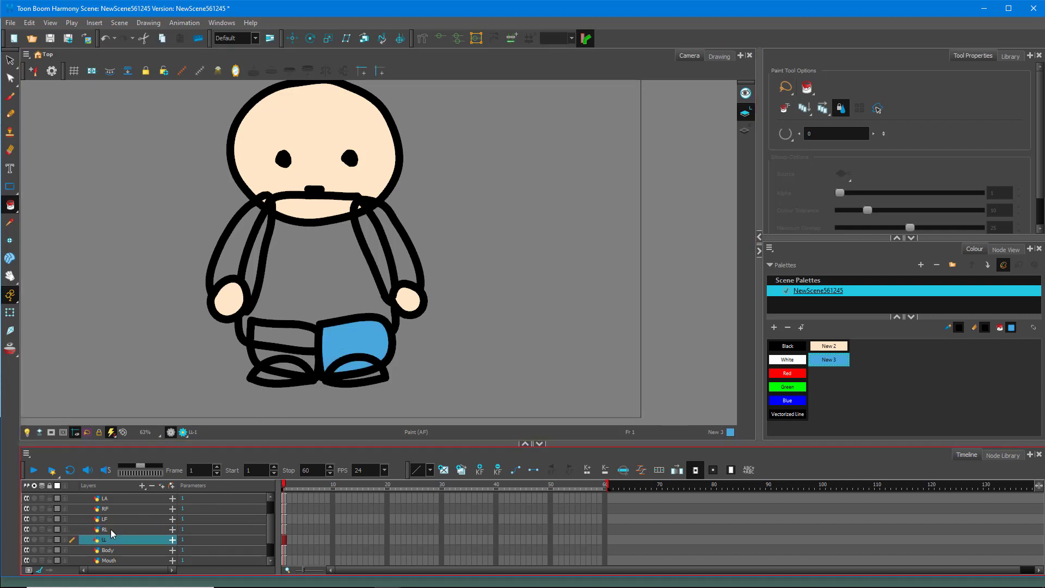
click(300, 340)
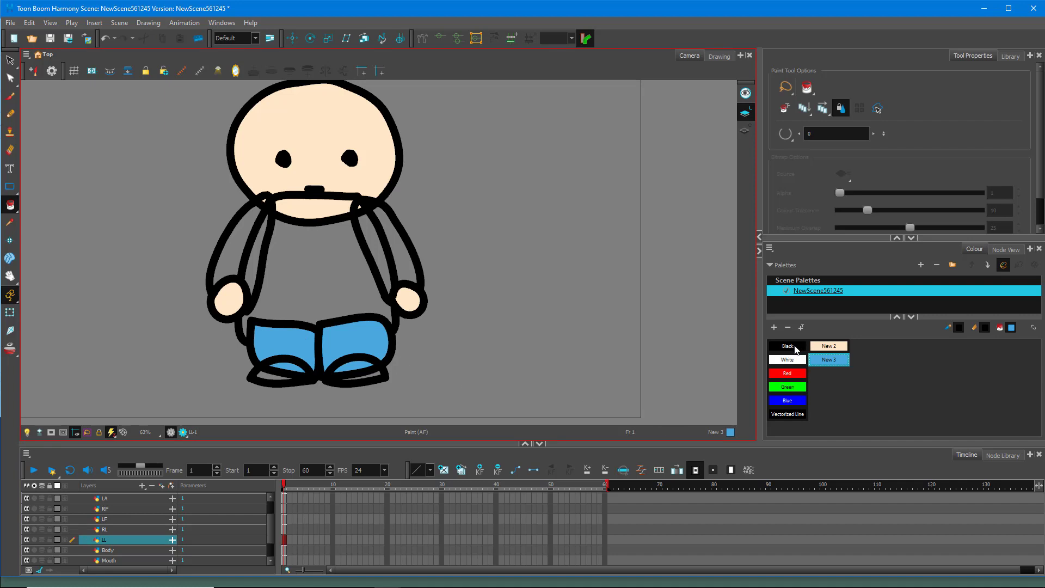
Add another palette colour and set it to dark red, HSV 0, 65, 40 (RGB 102, 36, 36)
click(774, 327)
click(829, 376)
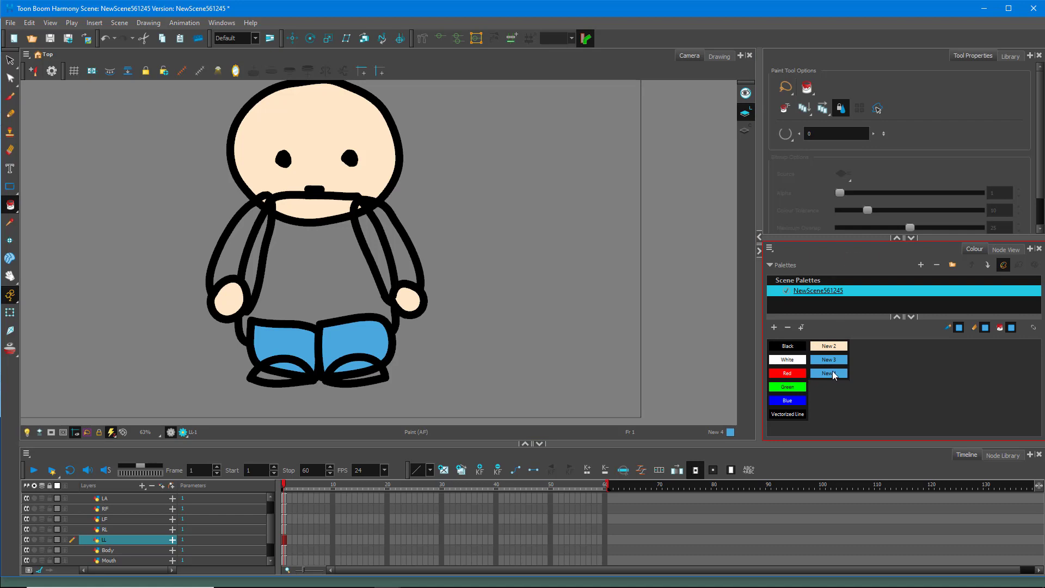
right_click(833, 373)
click(829, 374)
right_click(832, 373)
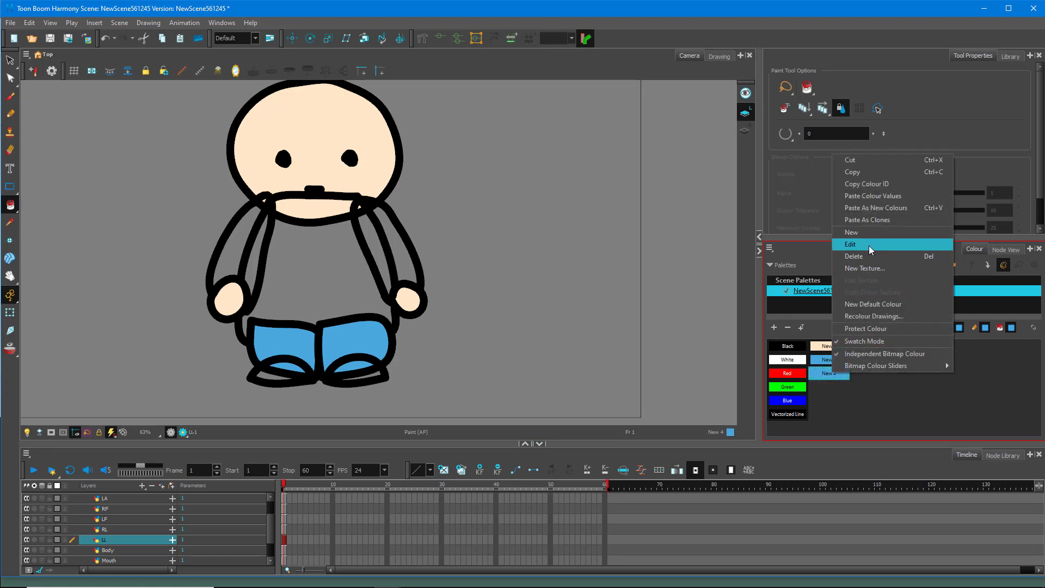
click(875, 244)
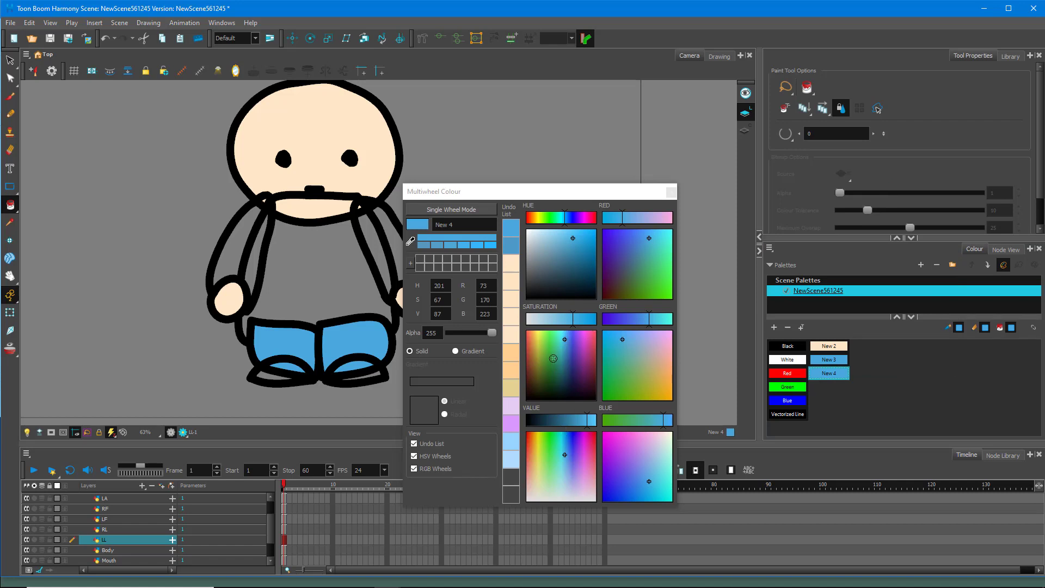
mouse_move(553, 358)
mouse_down()
mouse_move(530, 349)
mouse_move(526, 380)
mouse_up()
mouse_move(569, 277)
mouse_down()
mouse_move(548, 270)
mouse_move(564, 274)
mouse_up()
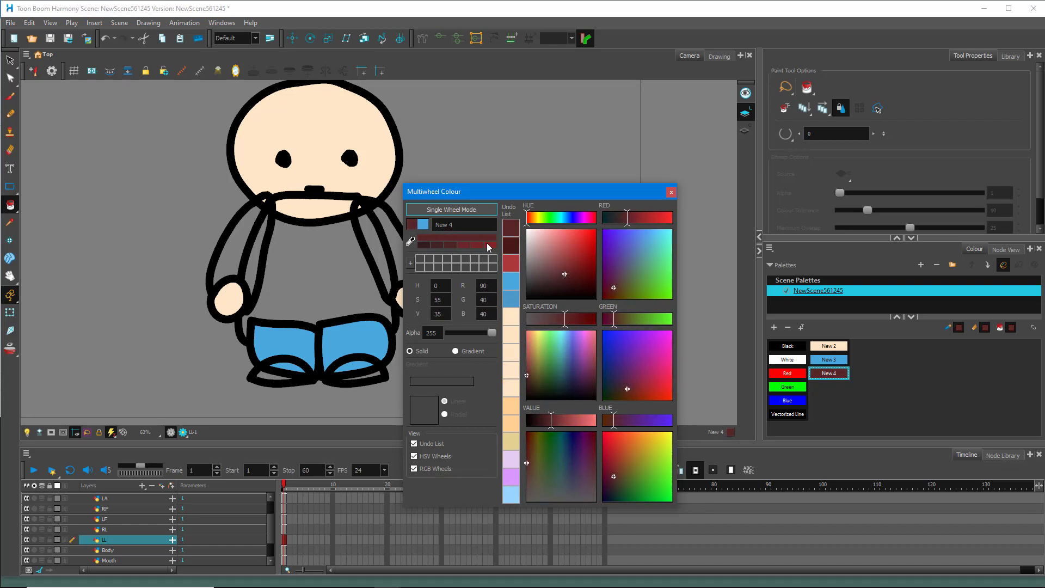
click(487, 242)
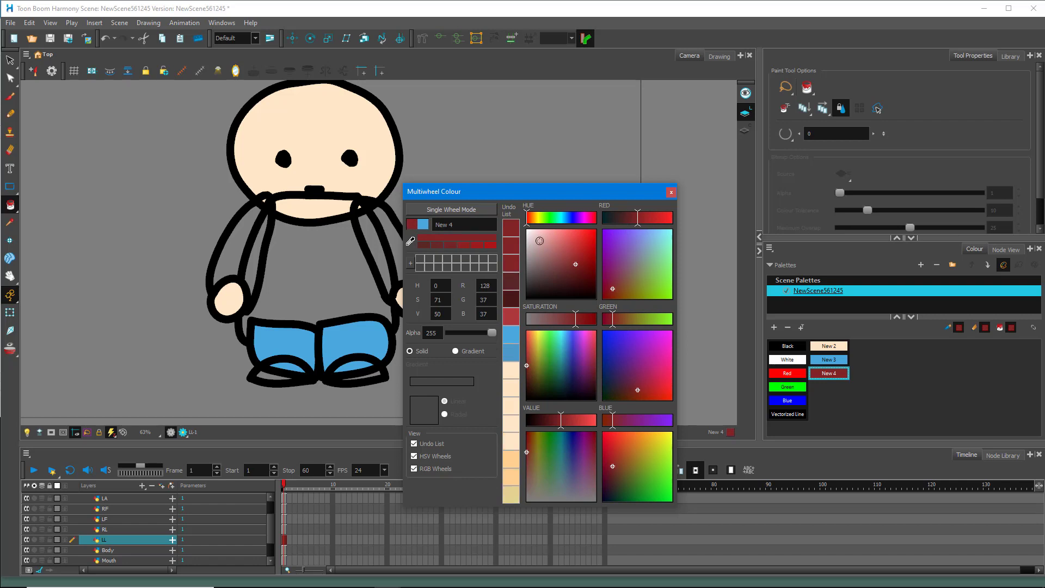
drag(632, 223, 632, 221)
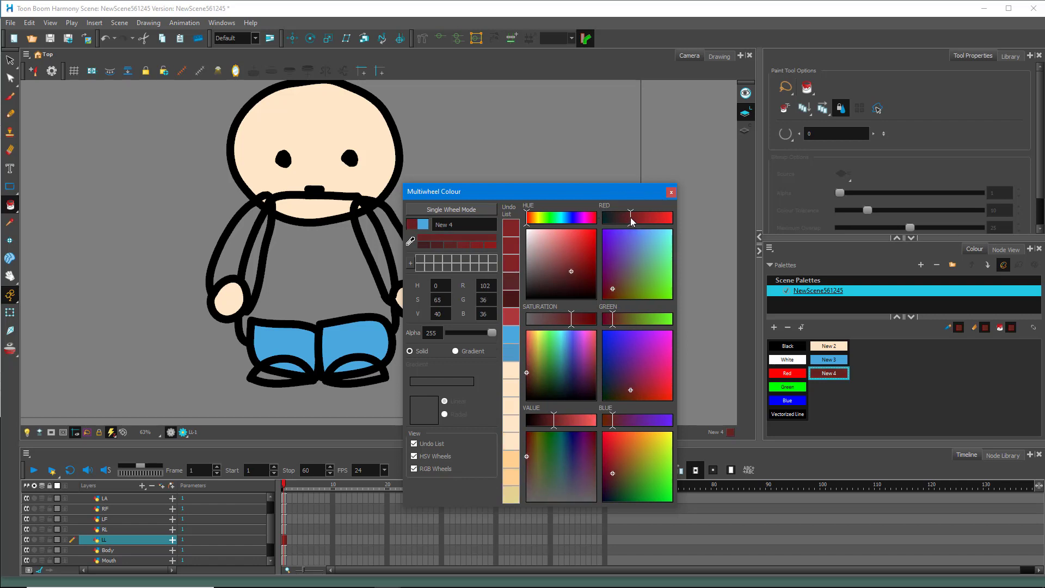
click(671, 192)
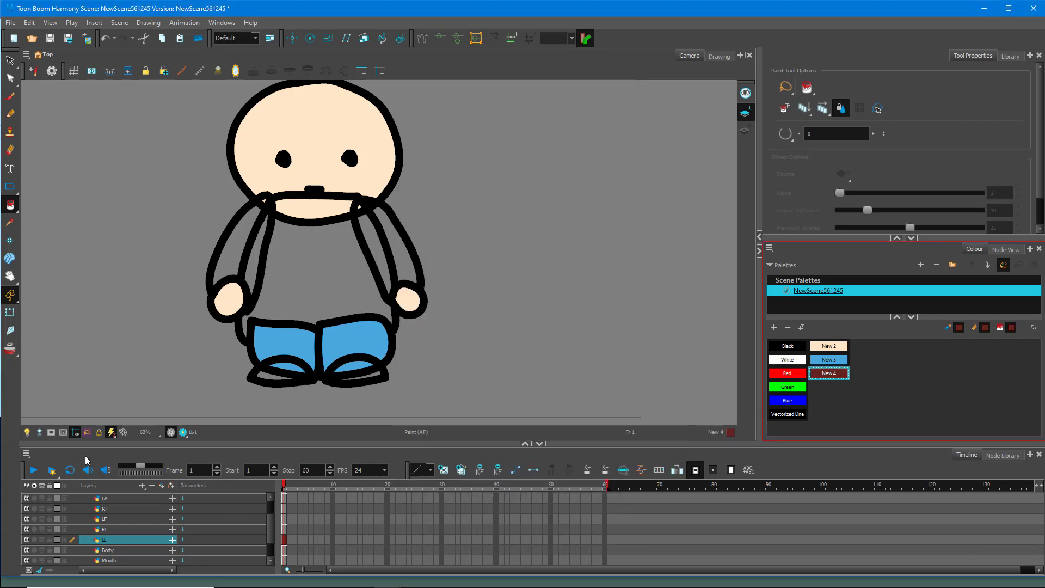
Fill both foot outlines with the dark red colour, each on its own layer, LF and RF
click(110, 527)
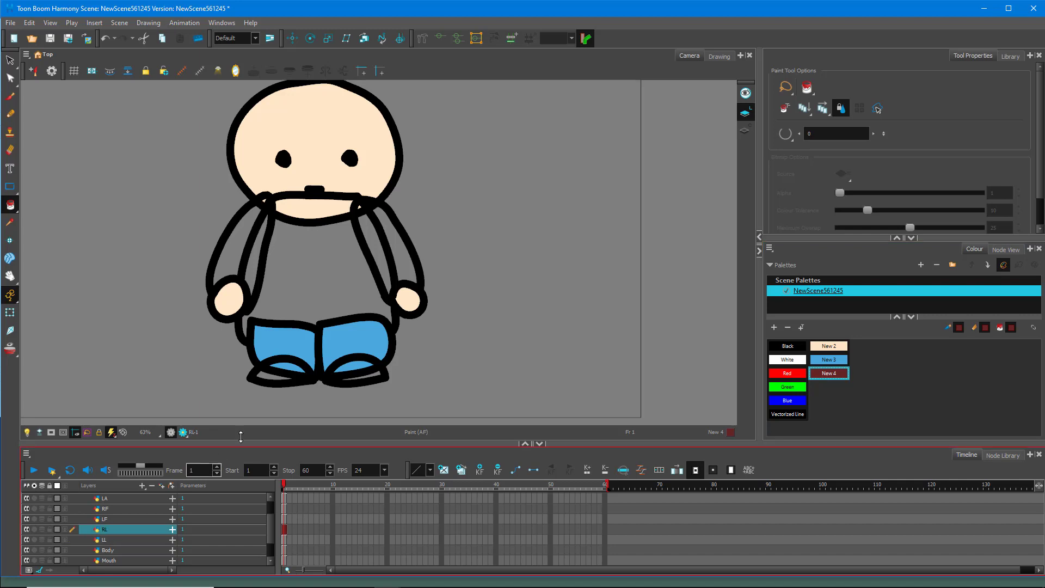
click(109, 519)
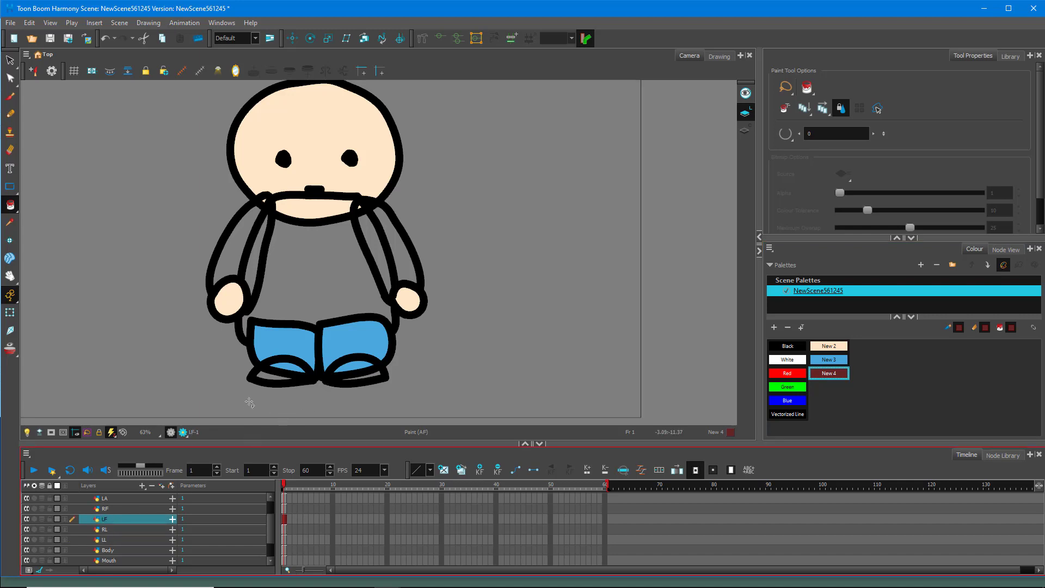
click(266, 375)
click(106, 510)
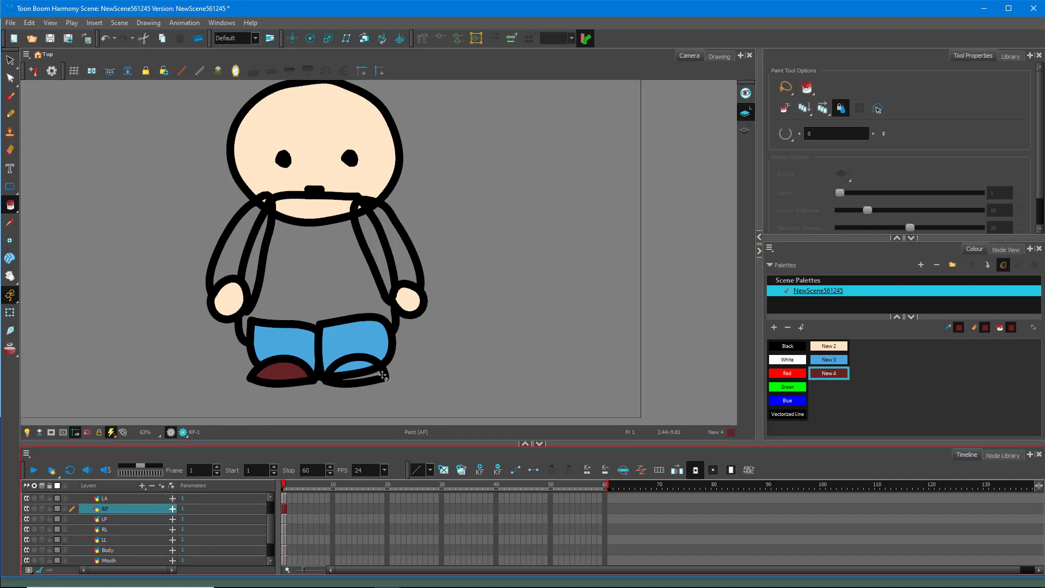
click(374, 372)
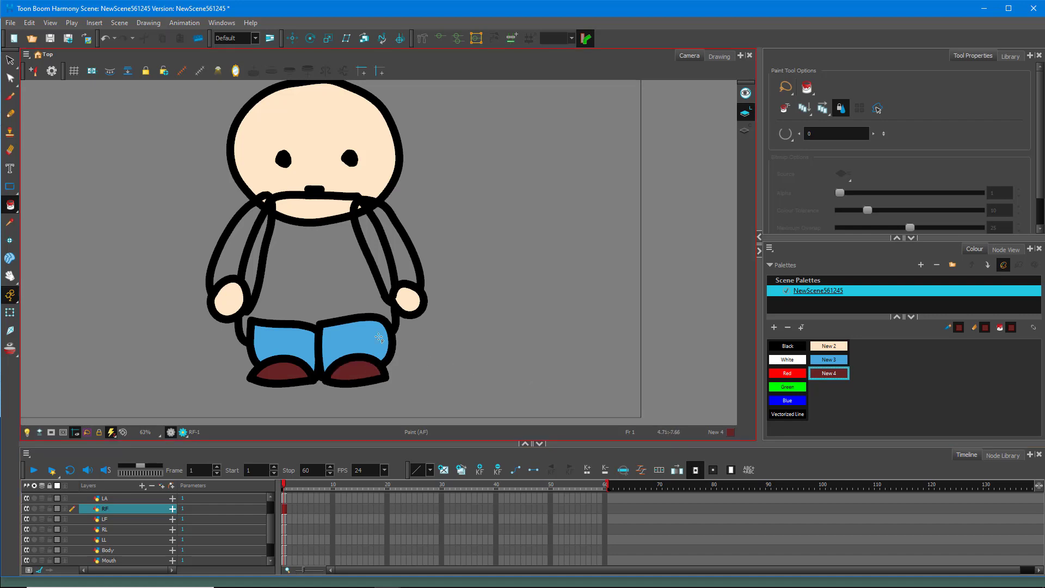
Add a further palette colour and set it to purple, HSV 258, 70, 92 (RGB 120, 70, 235)
click(773, 327)
click(829, 387)
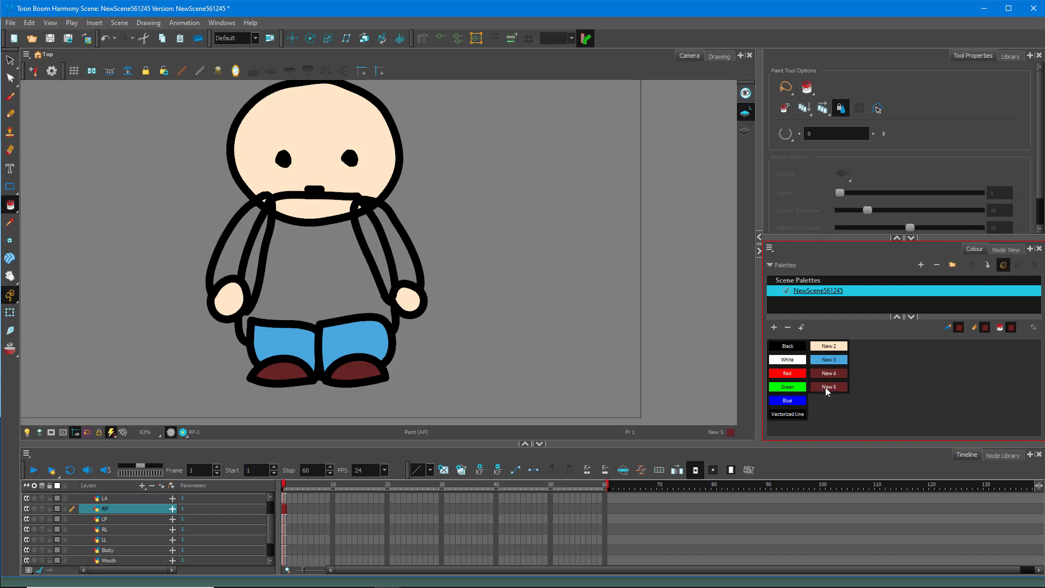
right_click(826, 390)
click(826, 388)
right_click(826, 388)
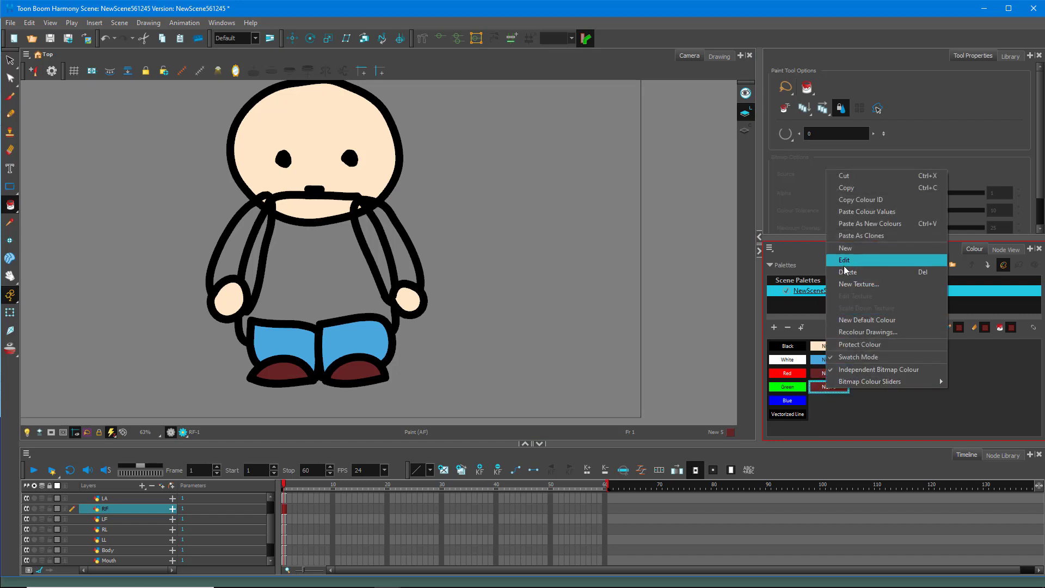
click(844, 261)
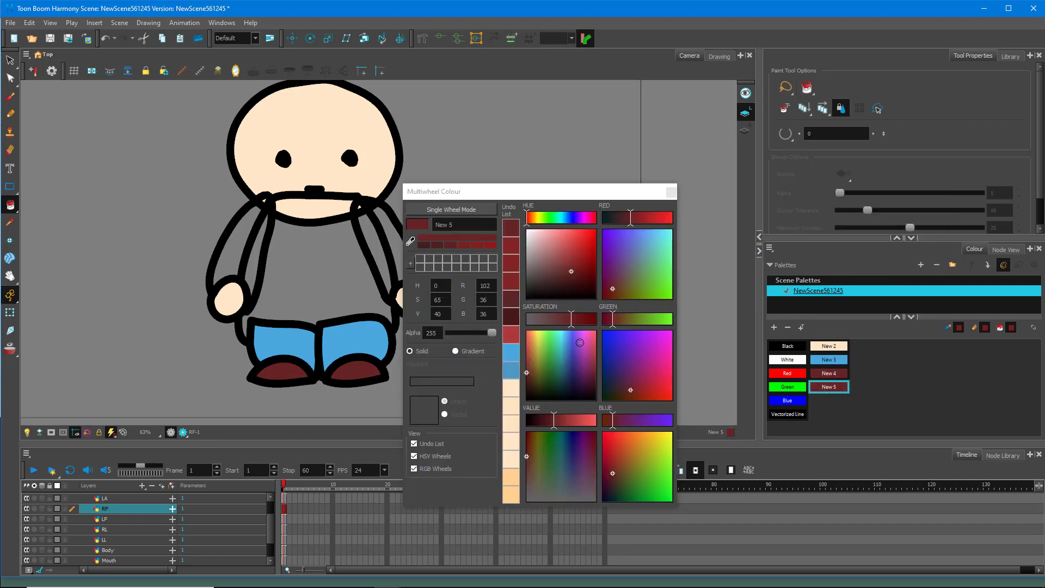
click(631, 336)
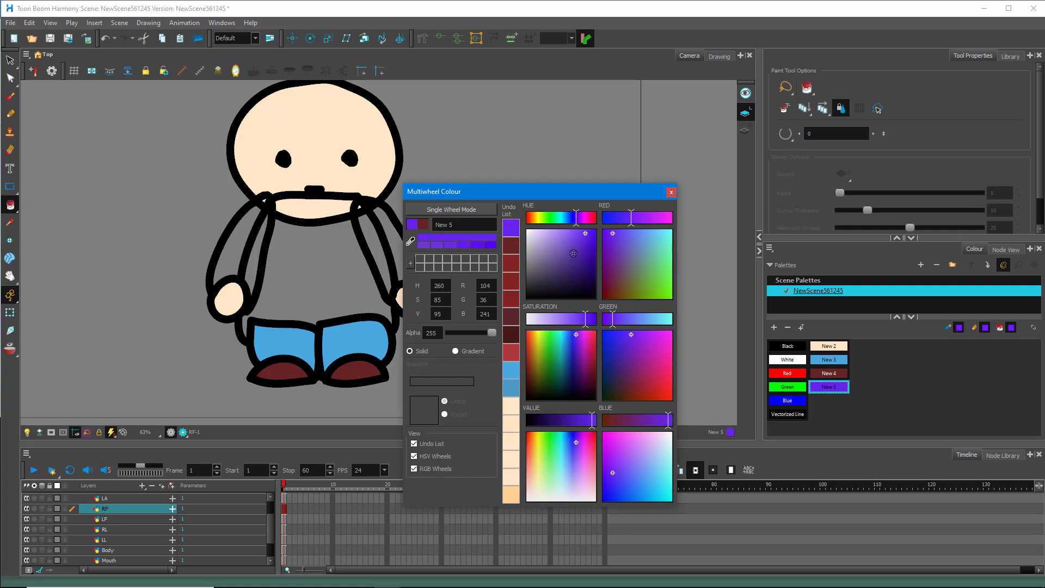
mouse_move(573, 253)
mouse_down()
mouse_move(572, 238)
mouse_move(562, 254)
mouse_move(574, 234)
mouse_up()
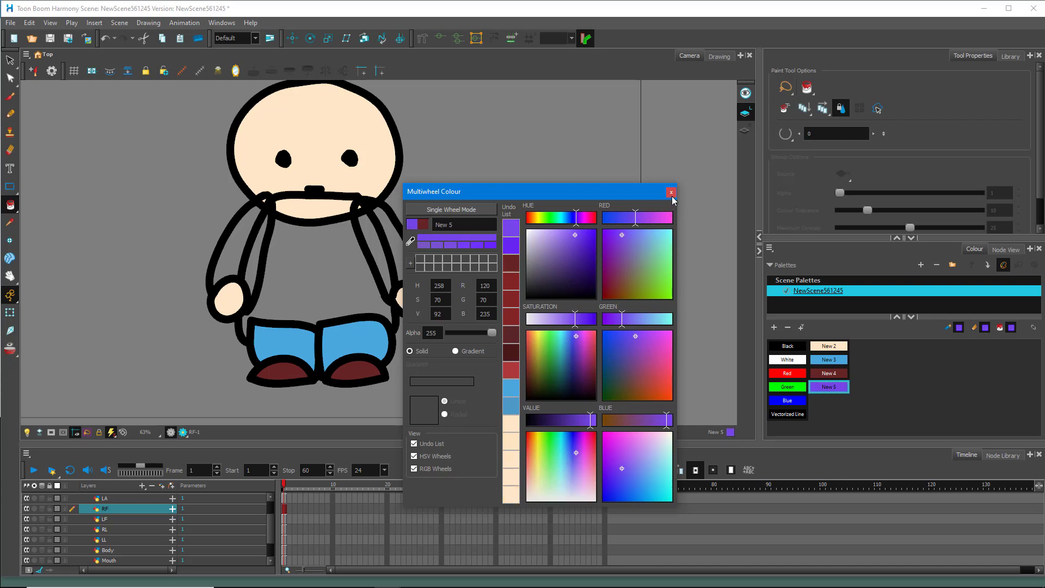
click(671, 193)
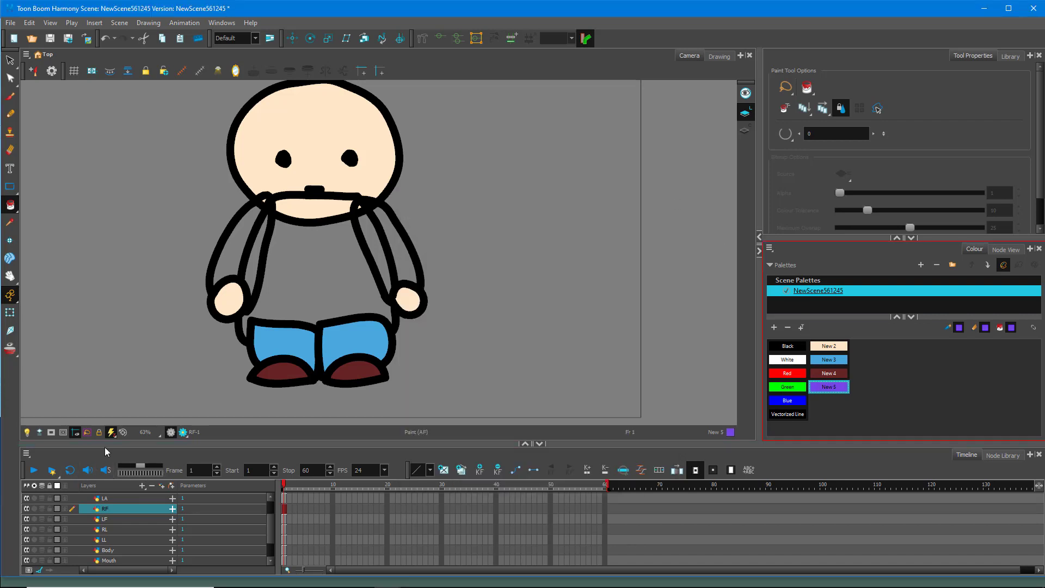
Fill the torso outline with the purple colour on the Body layer
scroll(107, 525, down, 1)
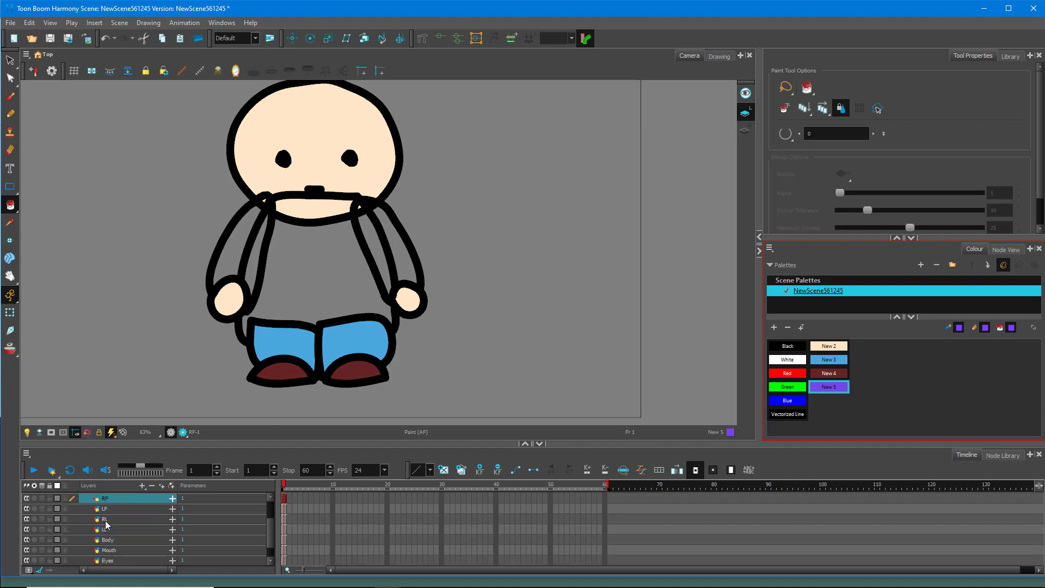
click(118, 542)
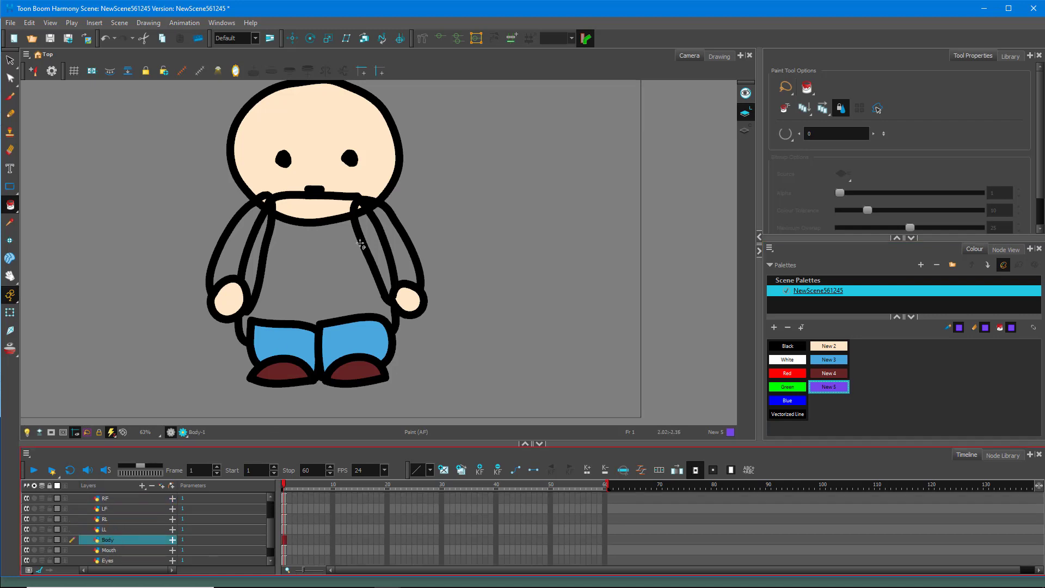
click(337, 265)
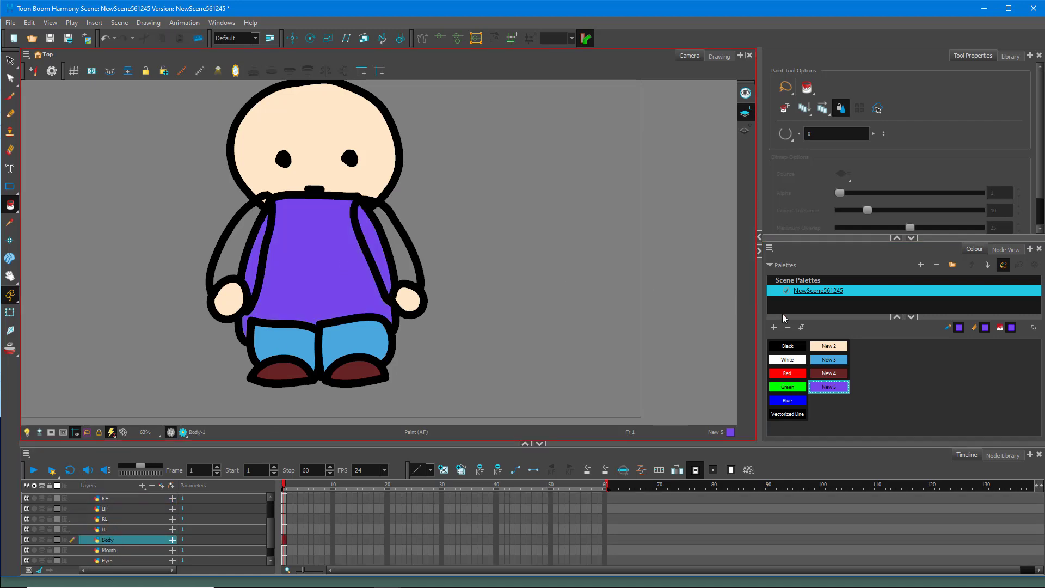
Add another palette colour and set it to a lighter purple, HSV 258, 58, 91 (RGB 138, 97, 233)
click(774, 328)
right_click(825, 401)
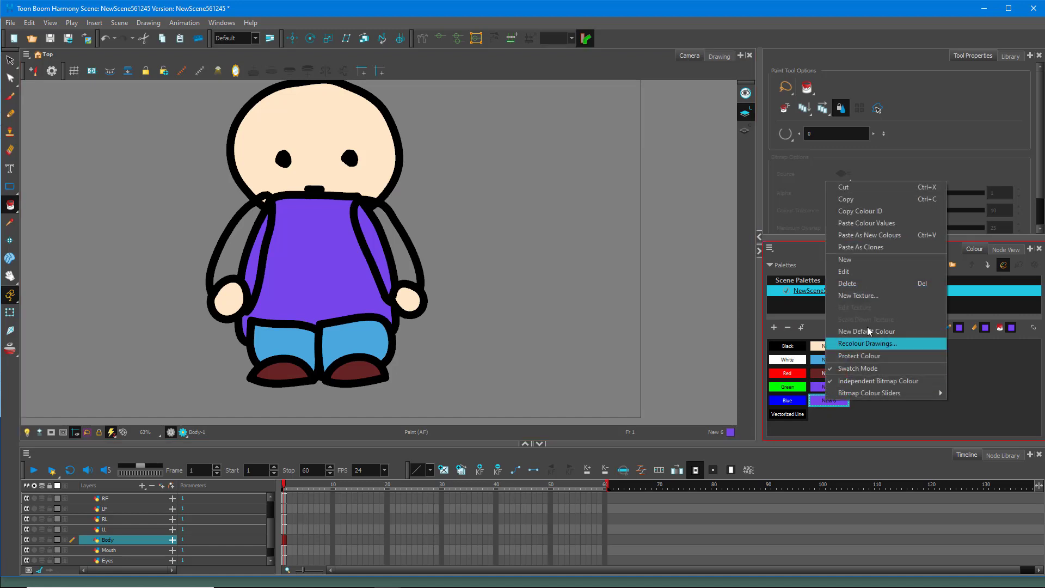
click(860, 277)
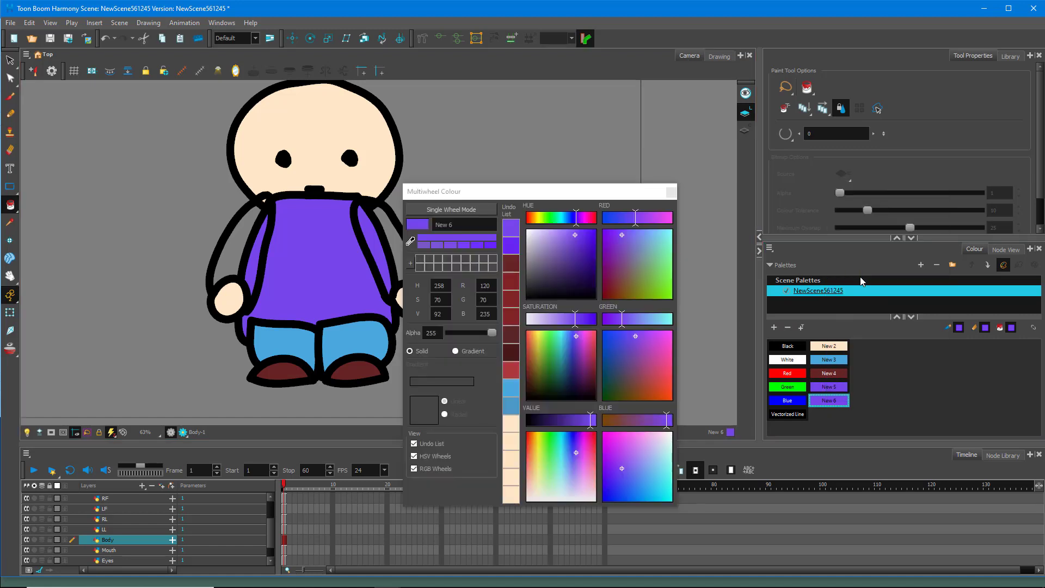
click(671, 192)
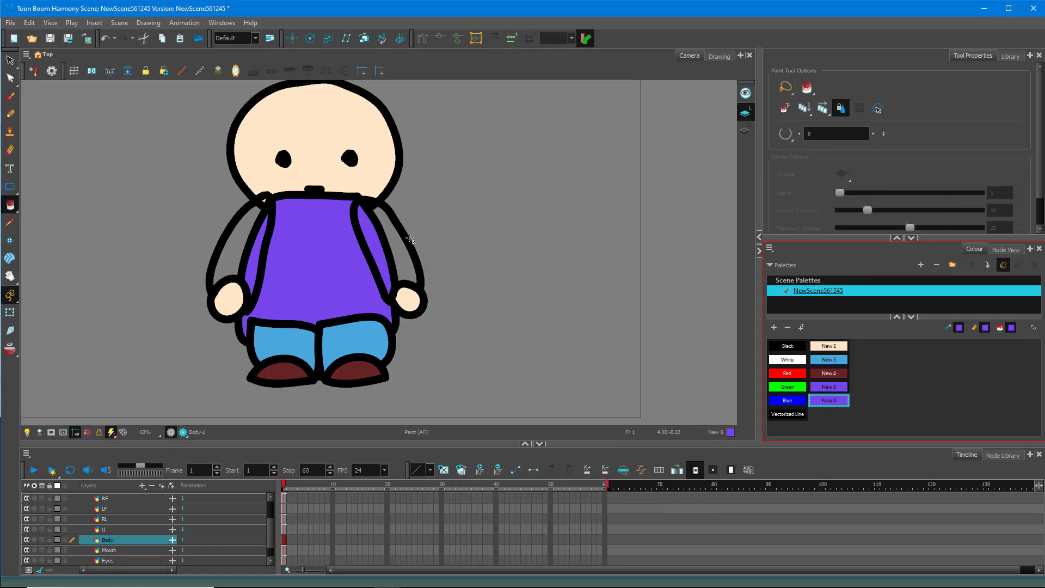
right_click(827, 402)
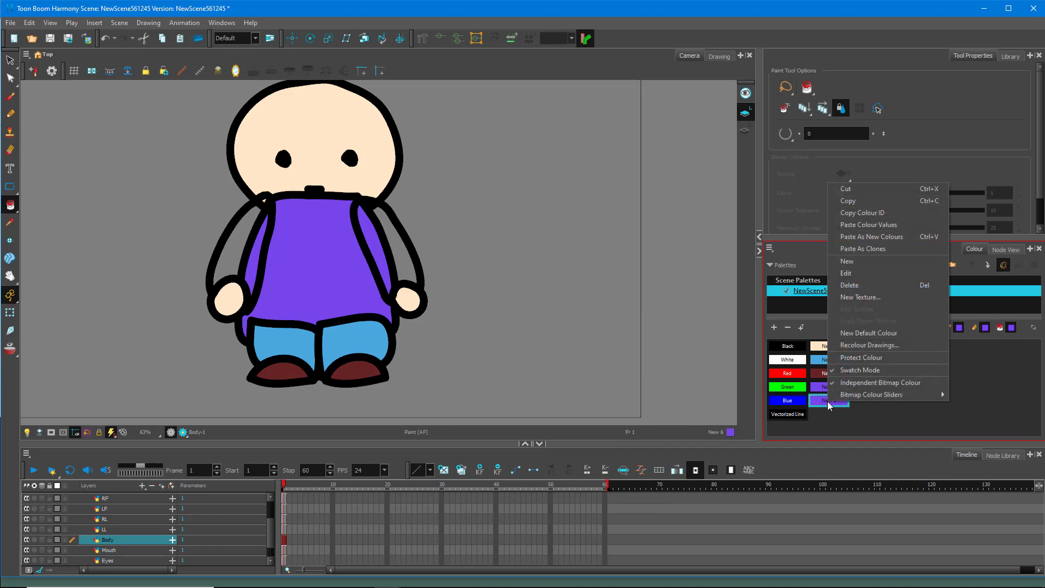
click(824, 404)
right_click(824, 404)
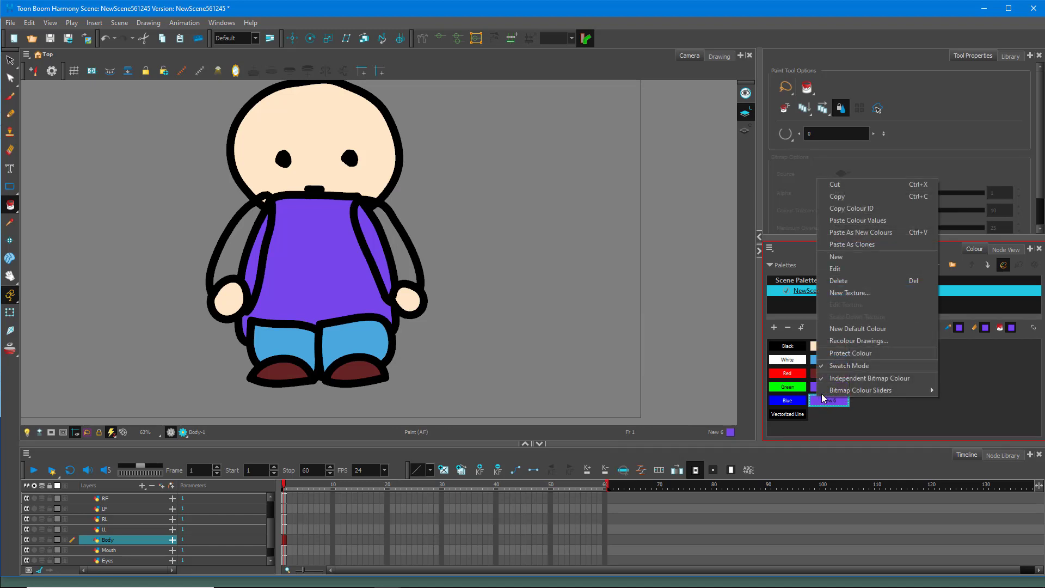
click(862, 269)
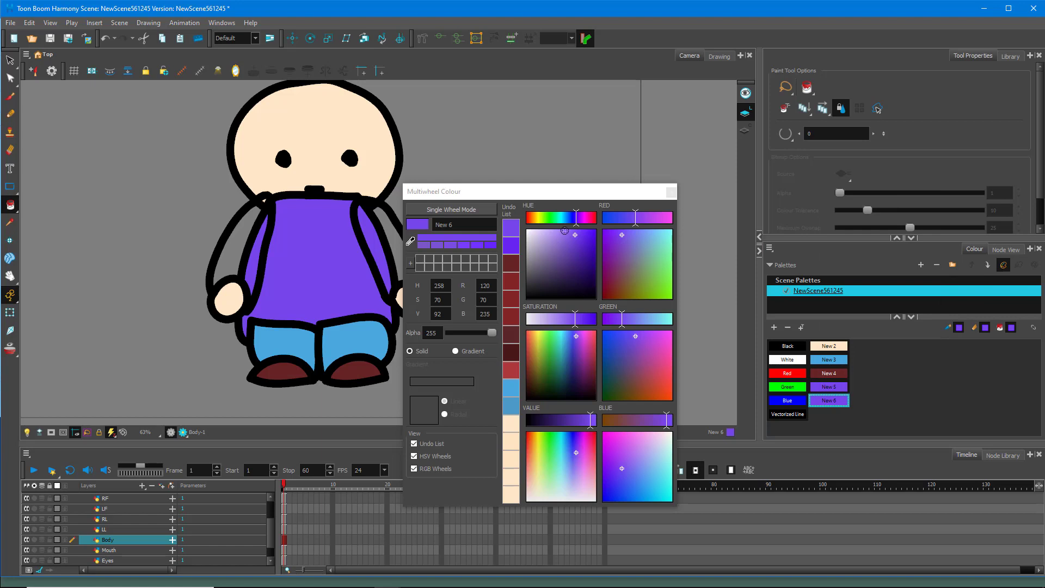
drag(572, 235, 567, 235)
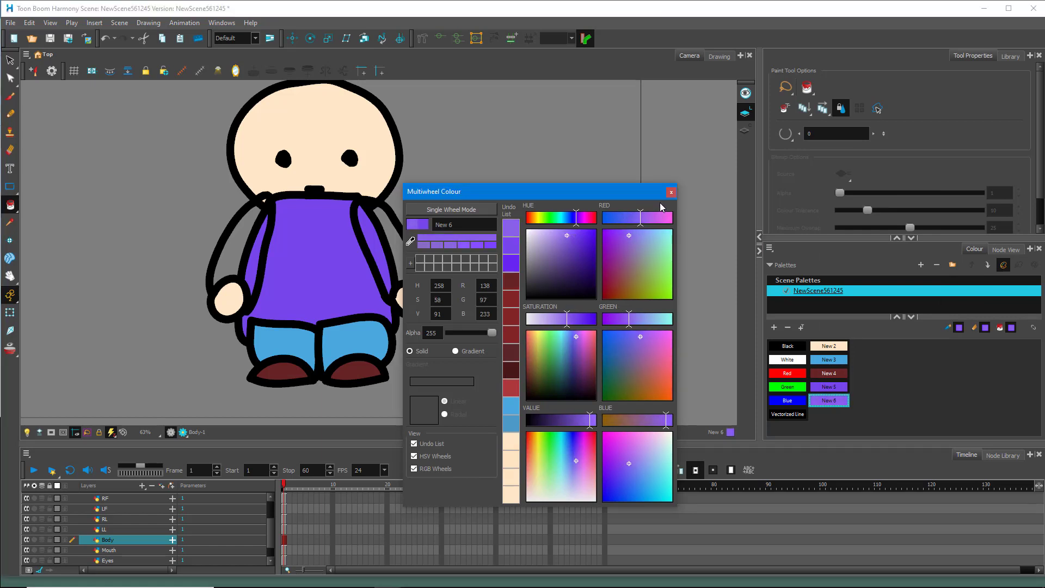
click(670, 194)
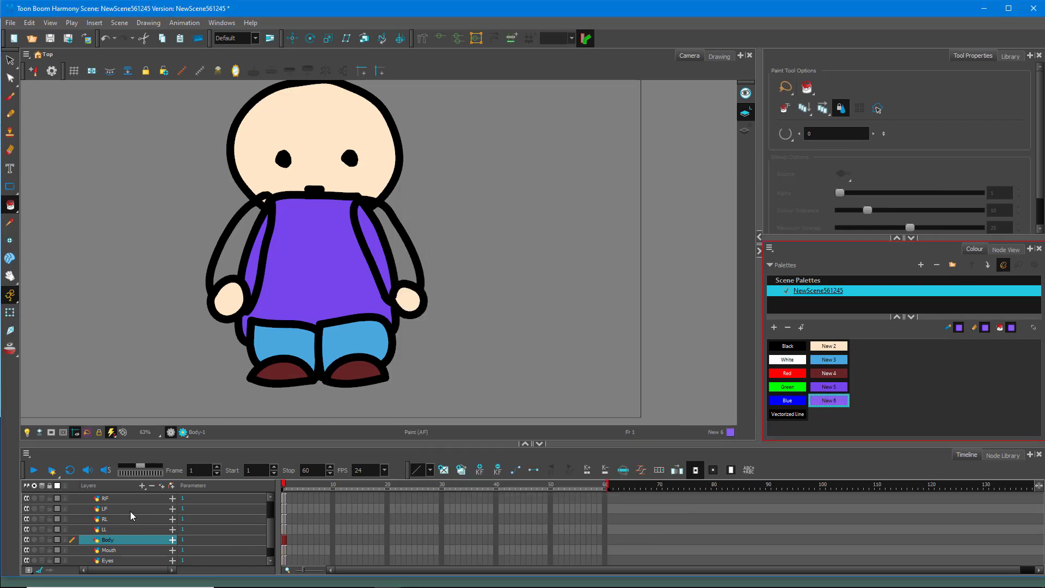
Fill both arm outlines with the lighter purple colour, each on its own layer, RA and LA
scroll(131, 515, up, 2)
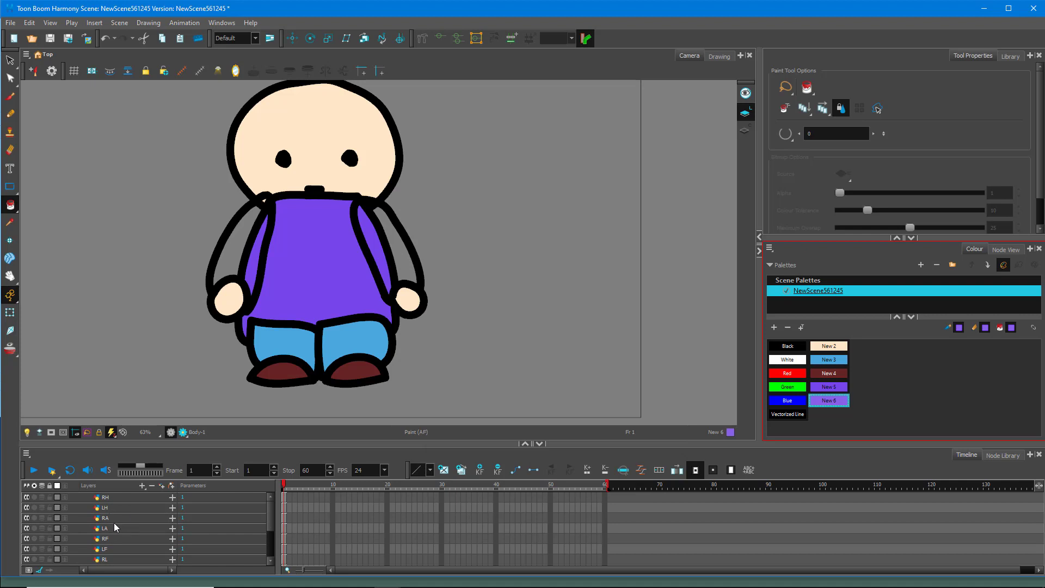
click(113, 517)
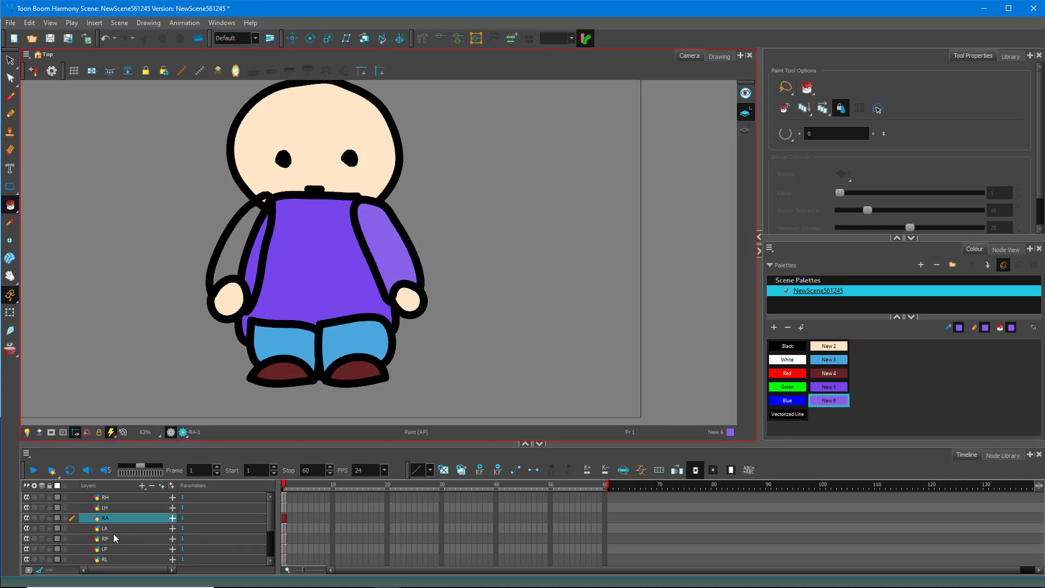
click(113, 528)
click(248, 235)
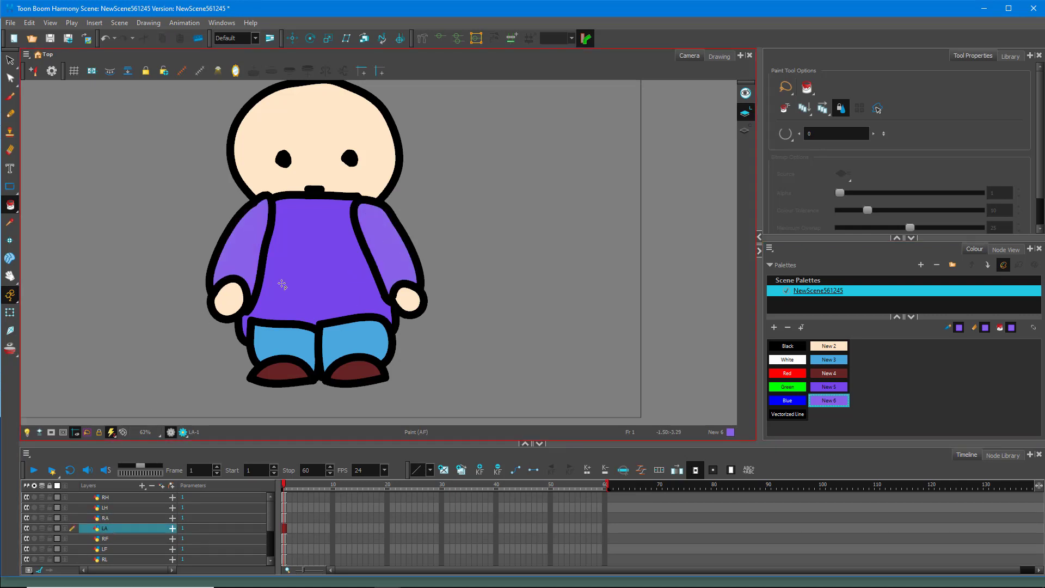
Move the Head, Eyes and Mouth layers together to the top of the layer stack, above RH
click(11, 67)
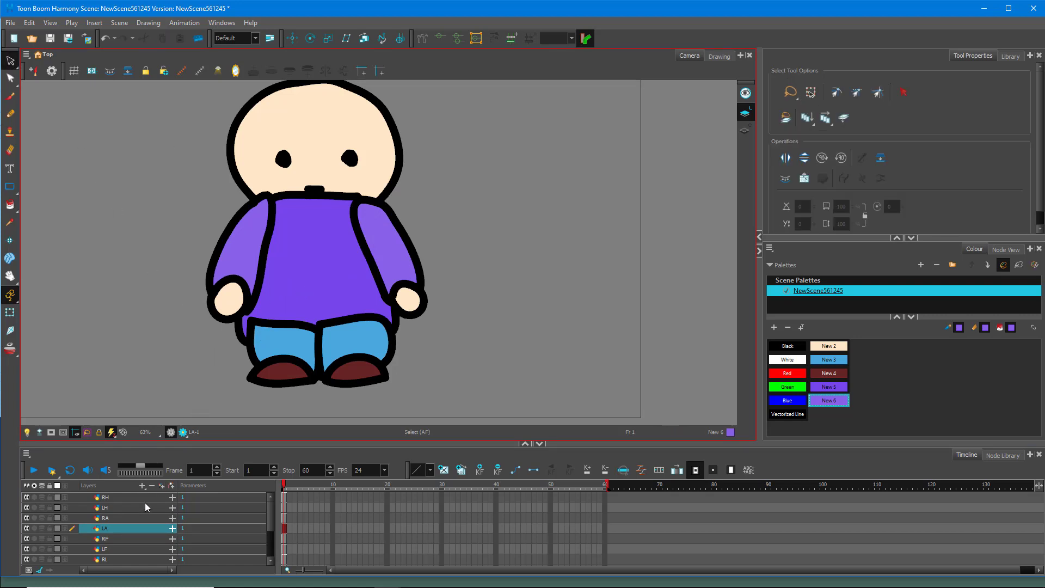
scroll(144, 506, down, 2)
click(122, 552)
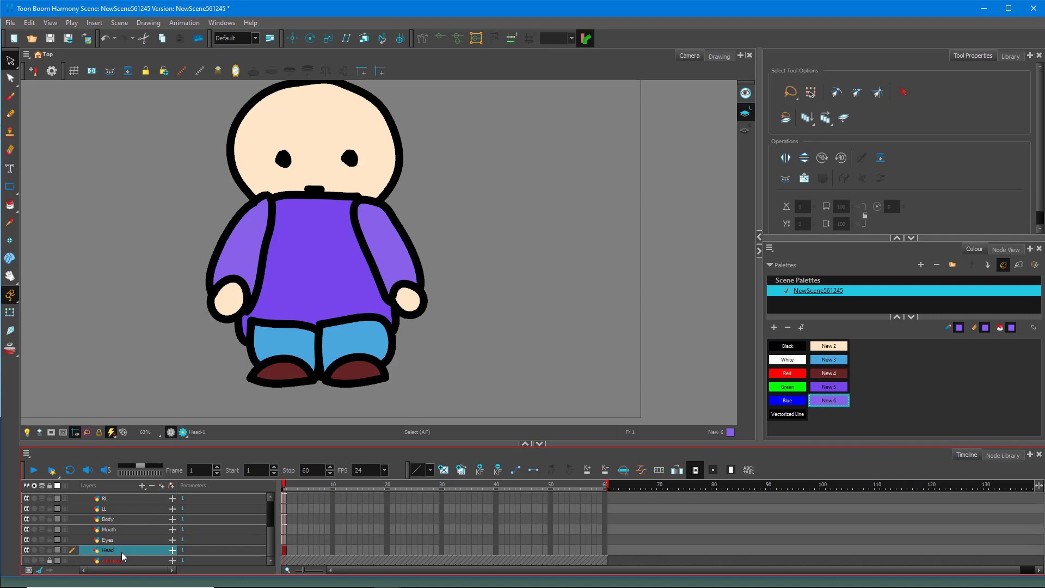
scroll(122, 552, up, 1)
scroll(122, 551, down, 2)
shift+click(118, 530)
drag(115, 518, 110, 497)
scroll(384, 252, down, 5)
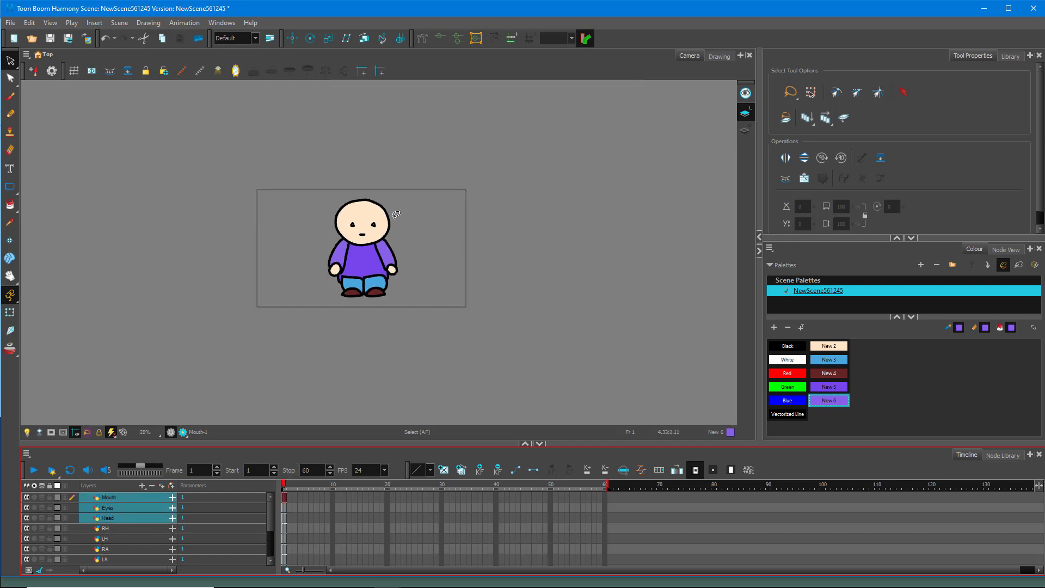
scroll(396, 185, up, 4)
scroll(318, 401, down, 4)
scroll(319, 414, up, 5)
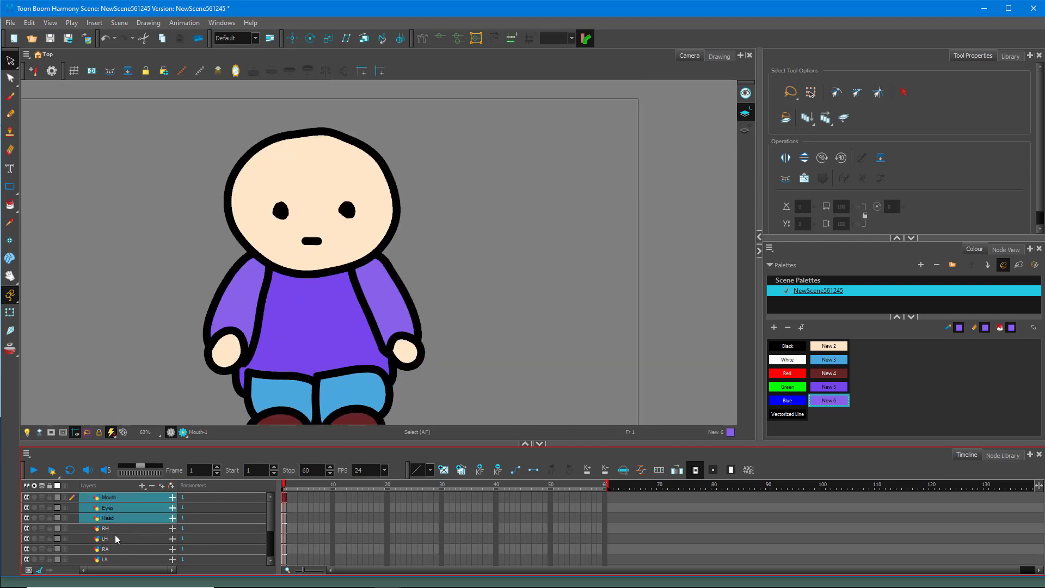
Check the RH, Mouth, Eyes and Head layers one by one, play the scene briefly and return to frame 1
click(113, 531)
scroll(114, 531, down, 1)
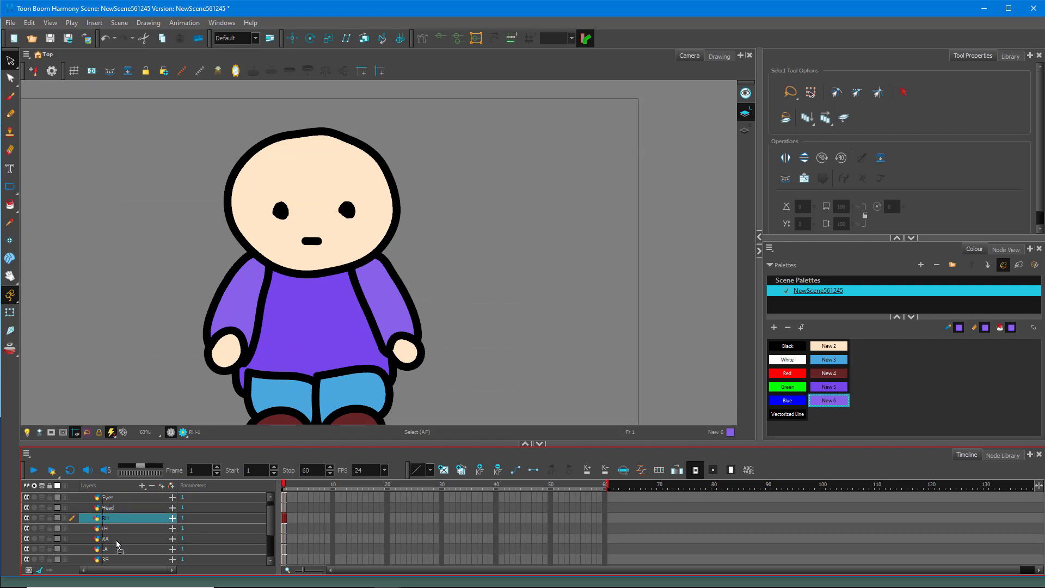
scroll(119, 506, up, 1)
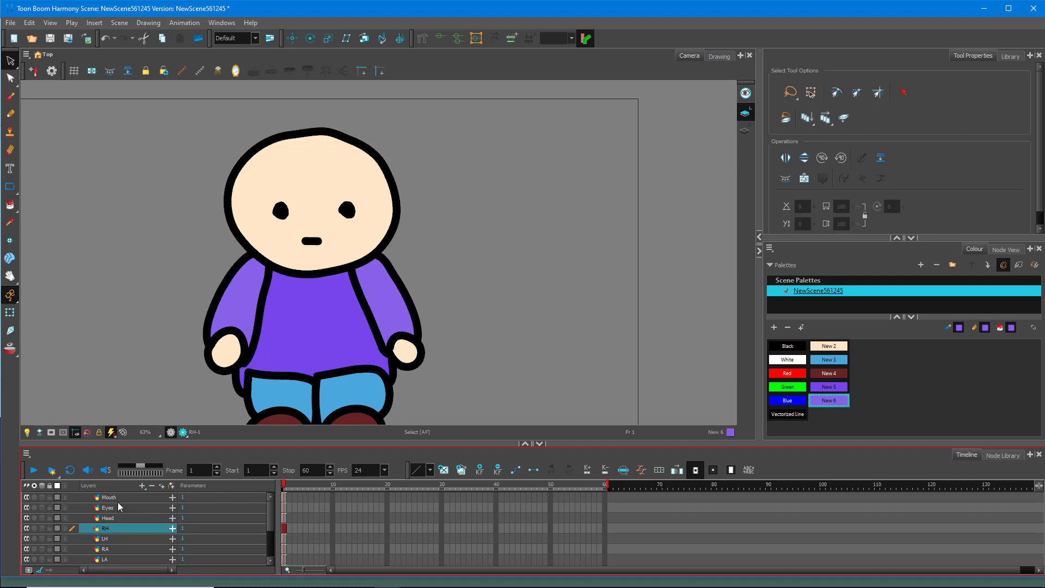
click(118, 498)
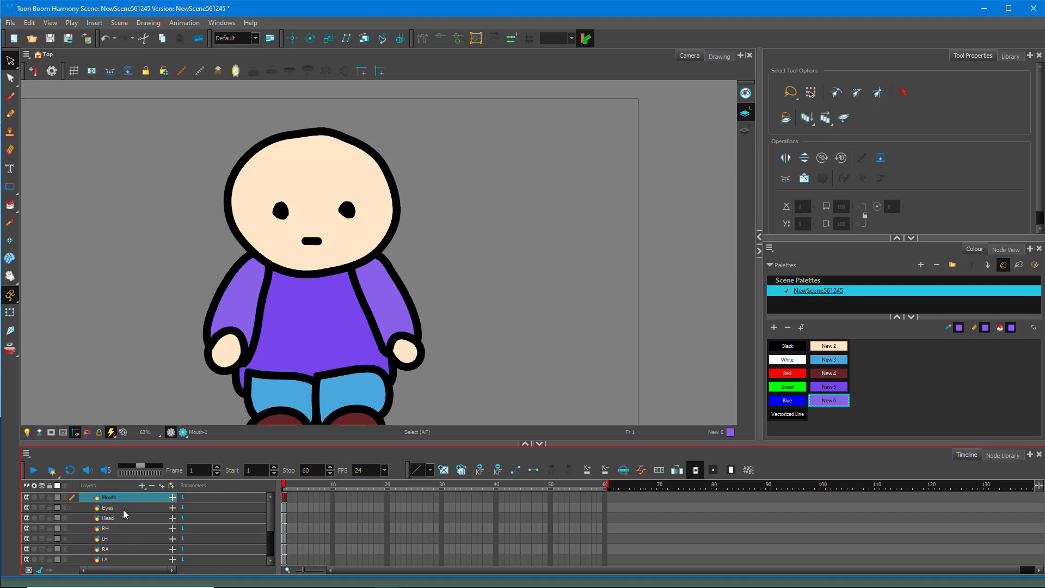
click(123, 507)
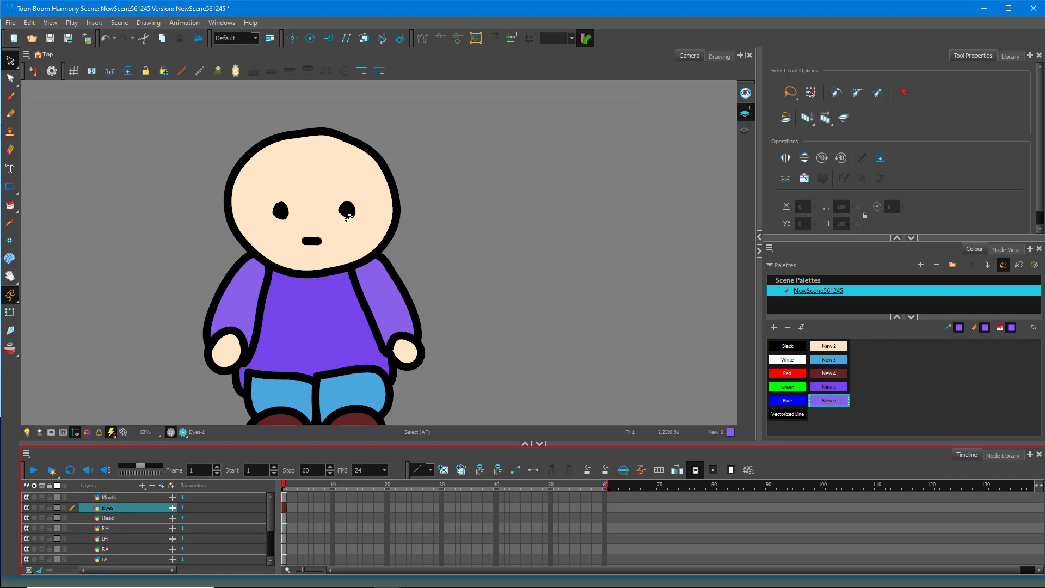
click(109, 519)
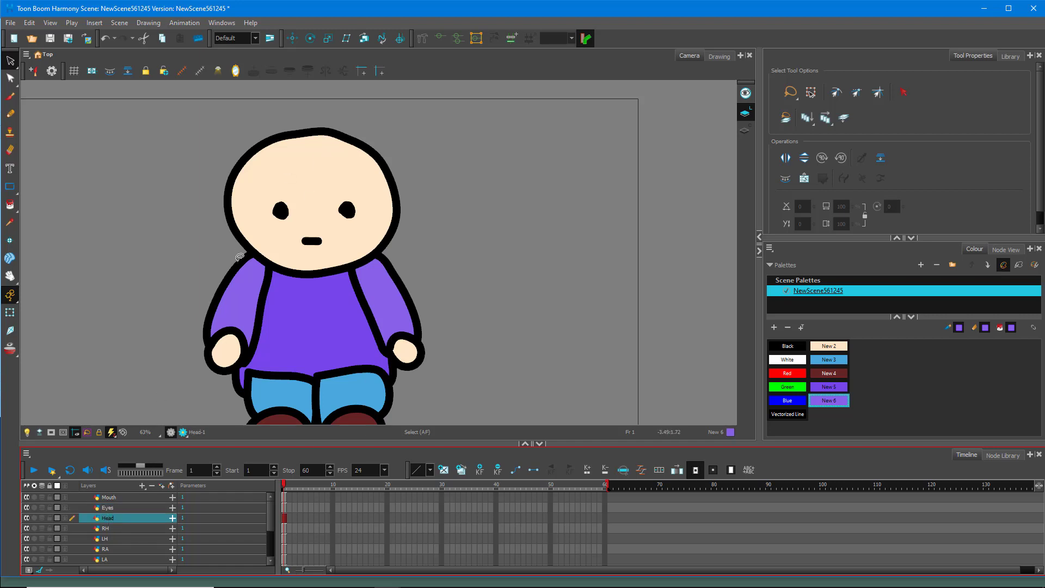
scroll(245, 269, down, 3)
click(34, 471)
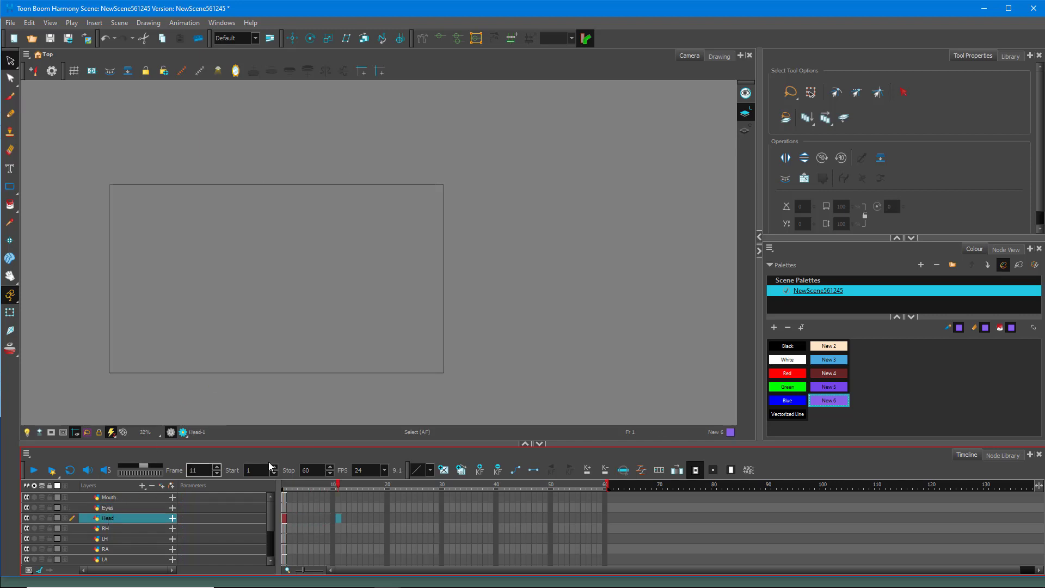
drag(324, 486, 226, 499)
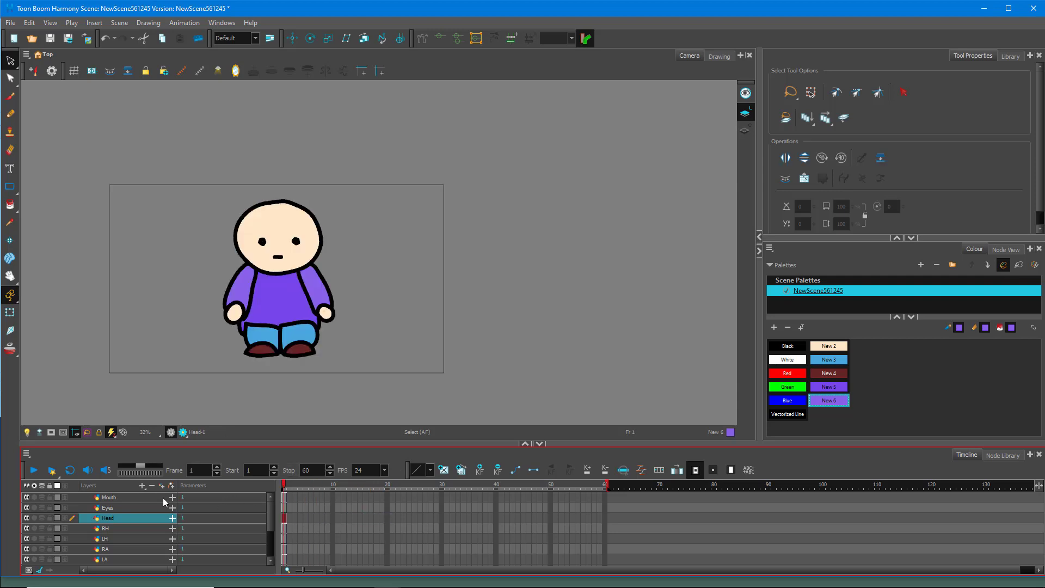
Enlarge the timeline area, and move the RH layer directly below RA and the LH layer directly below LA
click(109, 528)
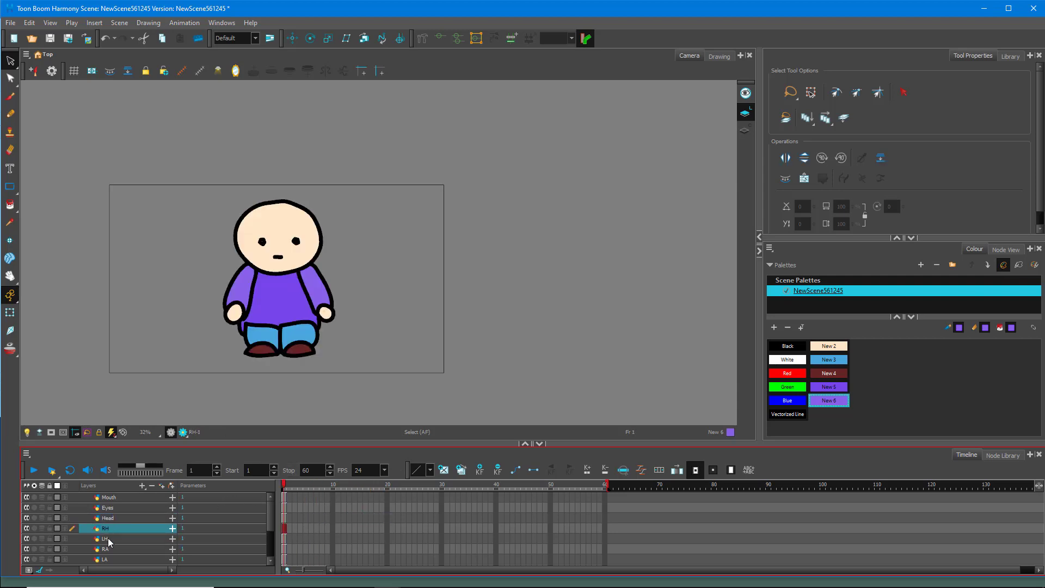
click(109, 542)
scroll(238, 497, down, 1)
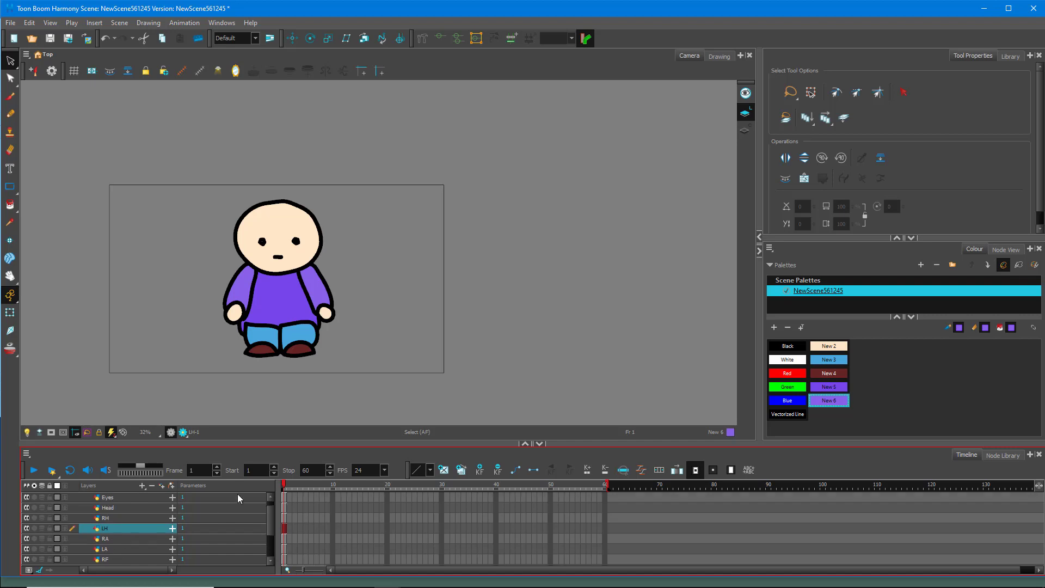
drag(251, 445, 266, 386)
click(107, 467)
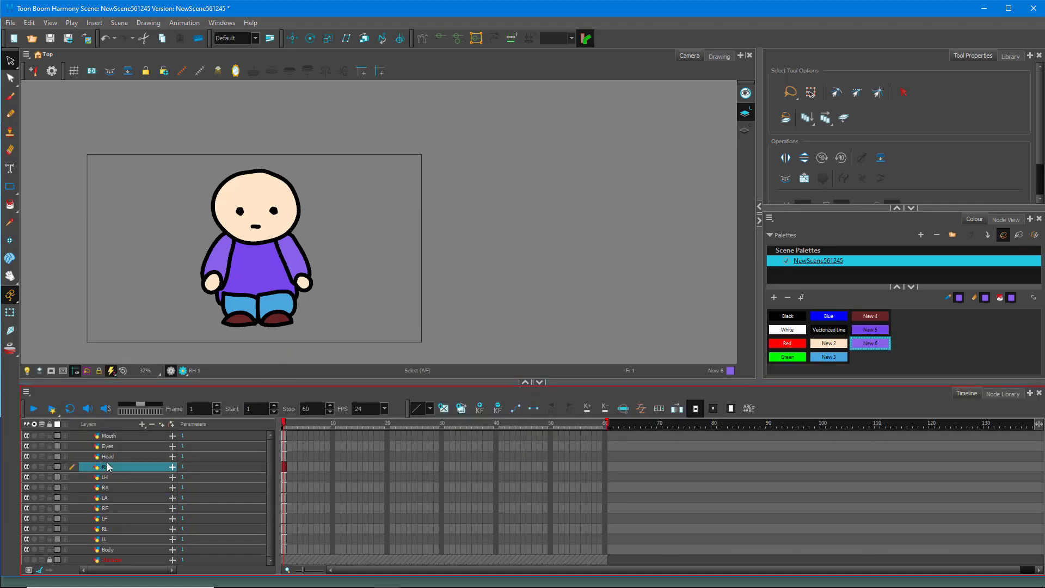
drag(110, 468, 111, 497)
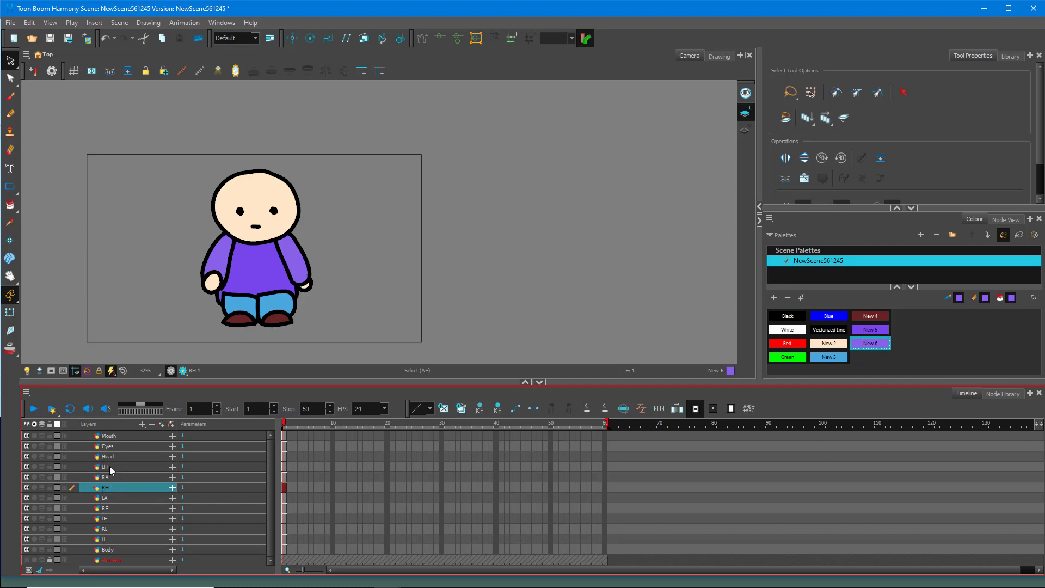
drag(109, 466, 109, 506)
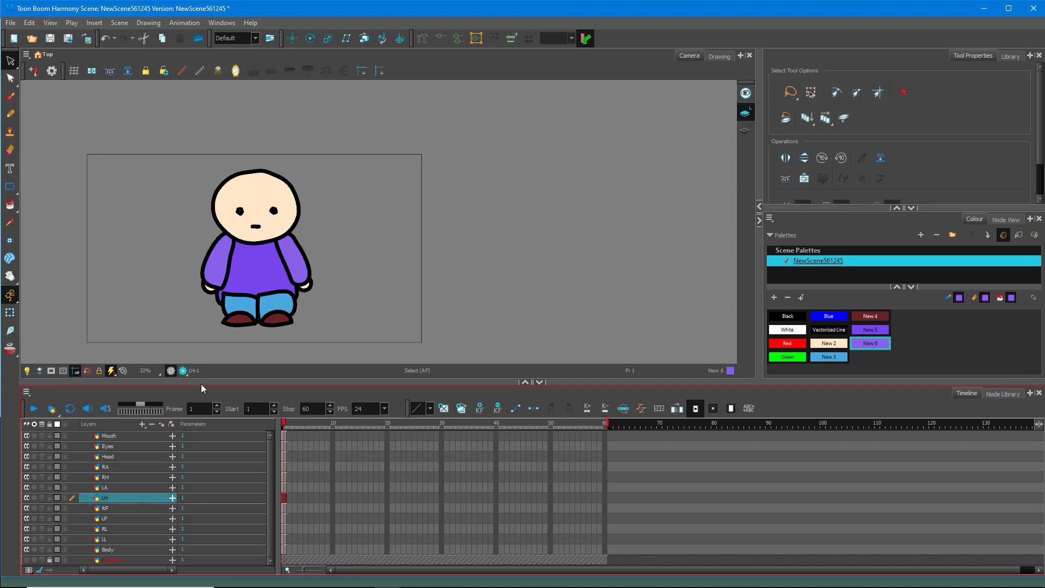
Move the Body layer up the stack to directly below Head, above the arm, hand, foot and leg layers
drag(113, 548, 113, 512)
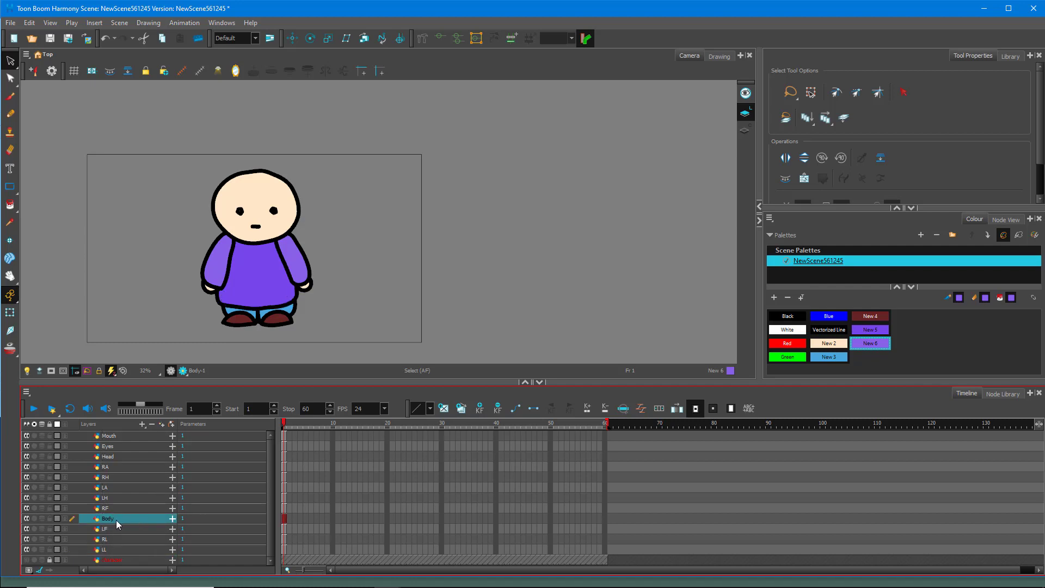
scroll(250, 256, up, 2)
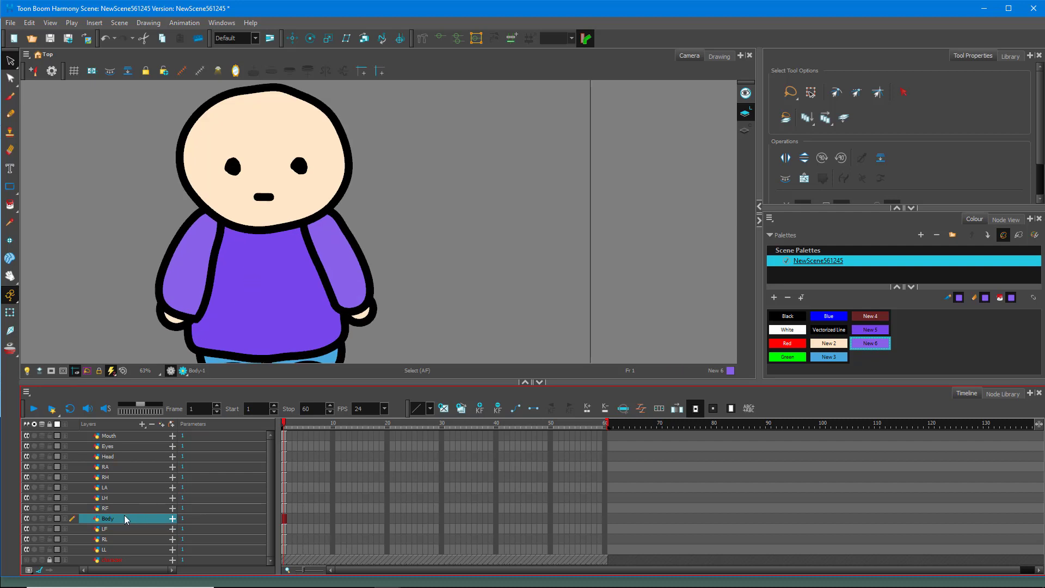
drag(124, 516, 121, 461)
scroll(465, 198, down, 3)
scroll(436, 245, up, 1)
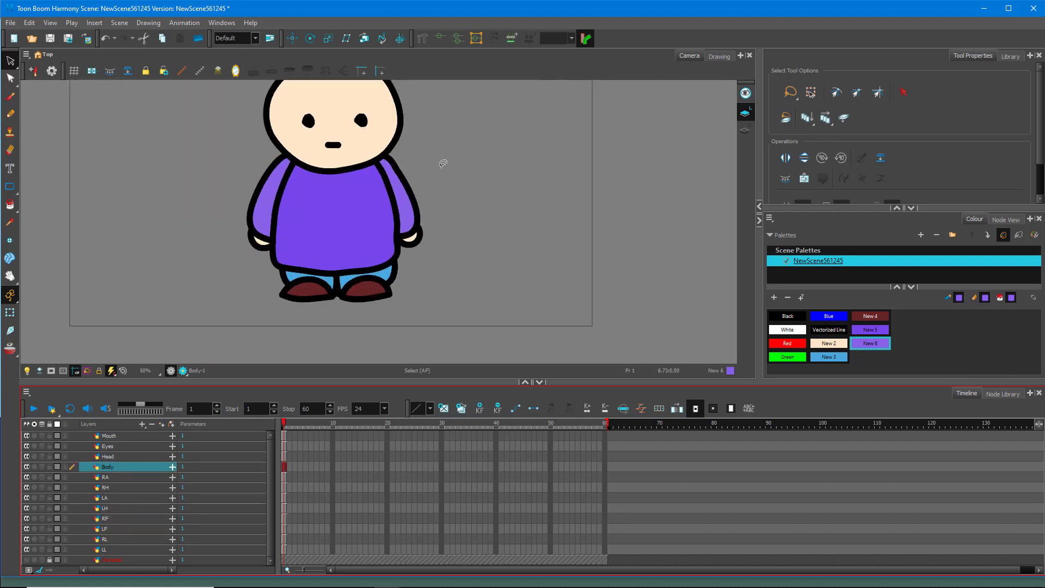
scroll(457, 142, down, 1)
scroll(445, 199, up, 3)
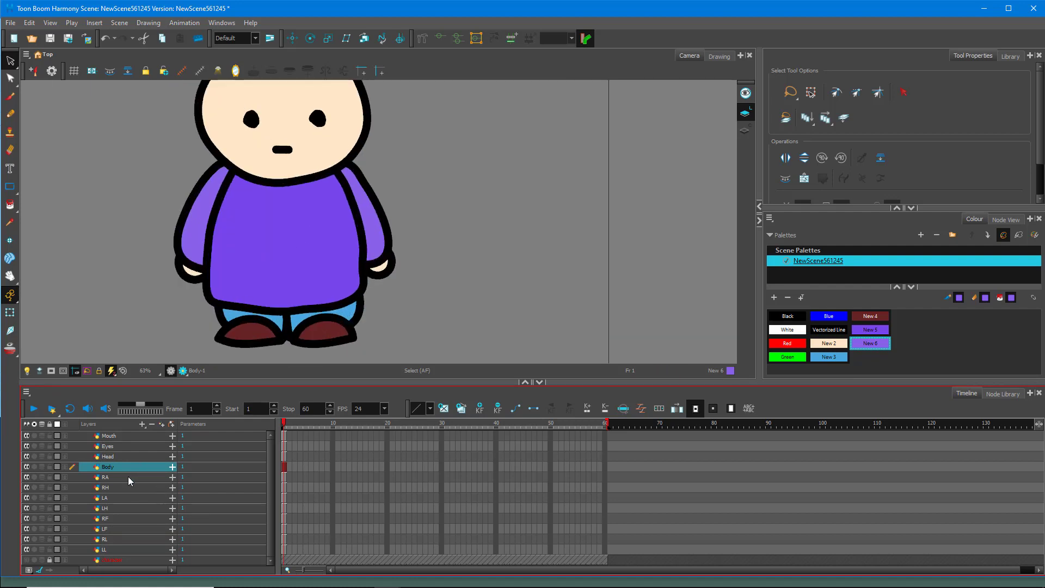
click(109, 438)
click(110, 457)
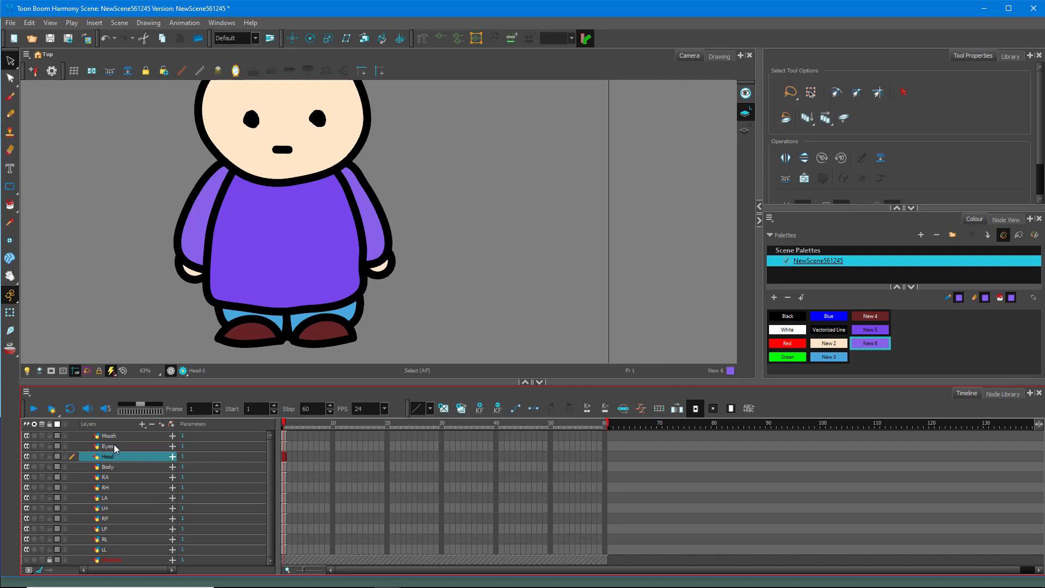
Parent the Eyes and Mouth layers to the Head layer
mouse_move(107, 447)
mouse_down()
mouse_move(107, 458)
mouse_move(115, 447)
mouse_up()
click(113, 439)
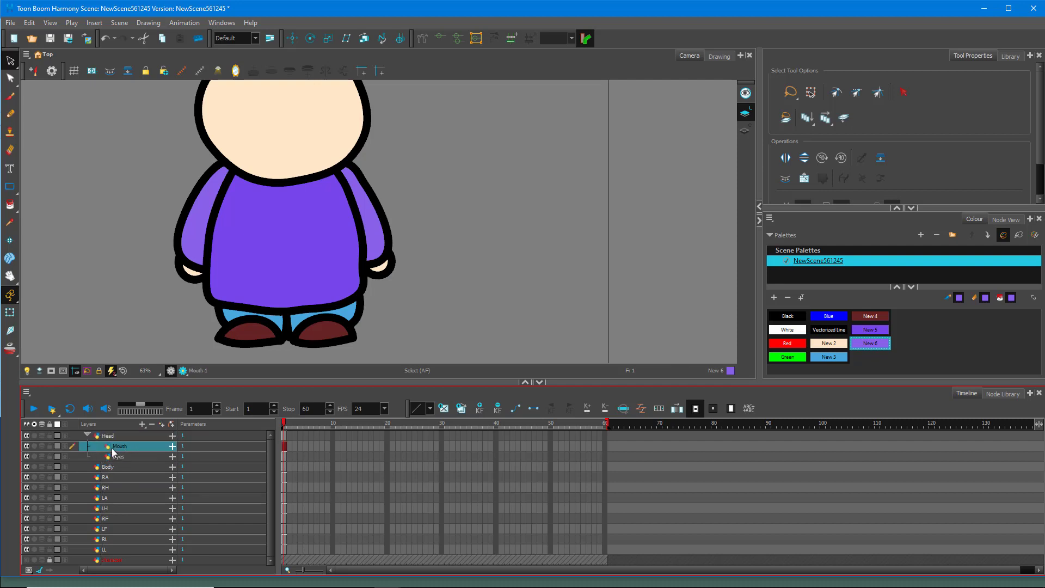
scroll(323, 109, down, 3)
scroll(325, 103, up, 4)
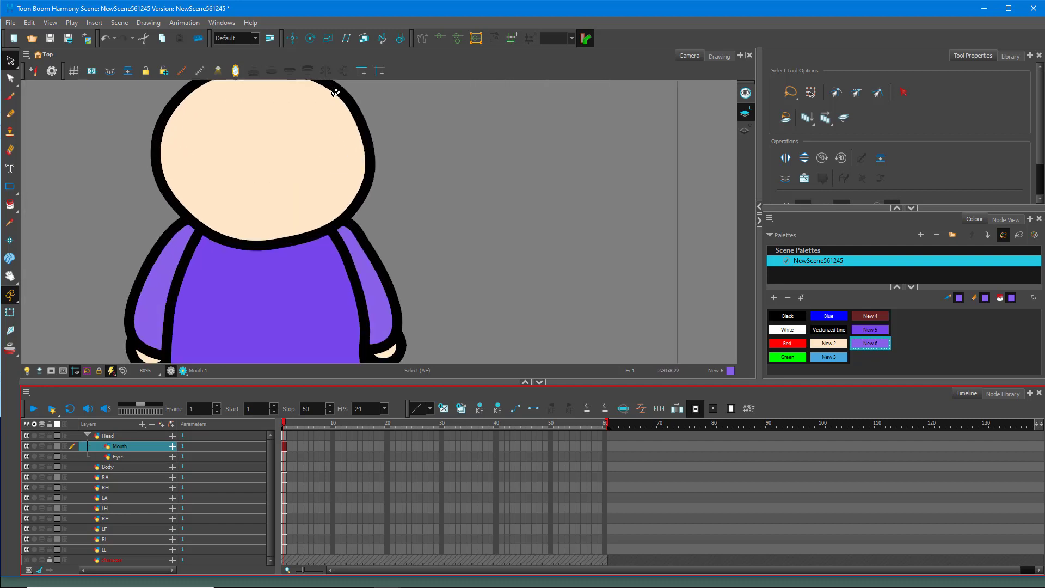
scroll(342, 91, down, 6)
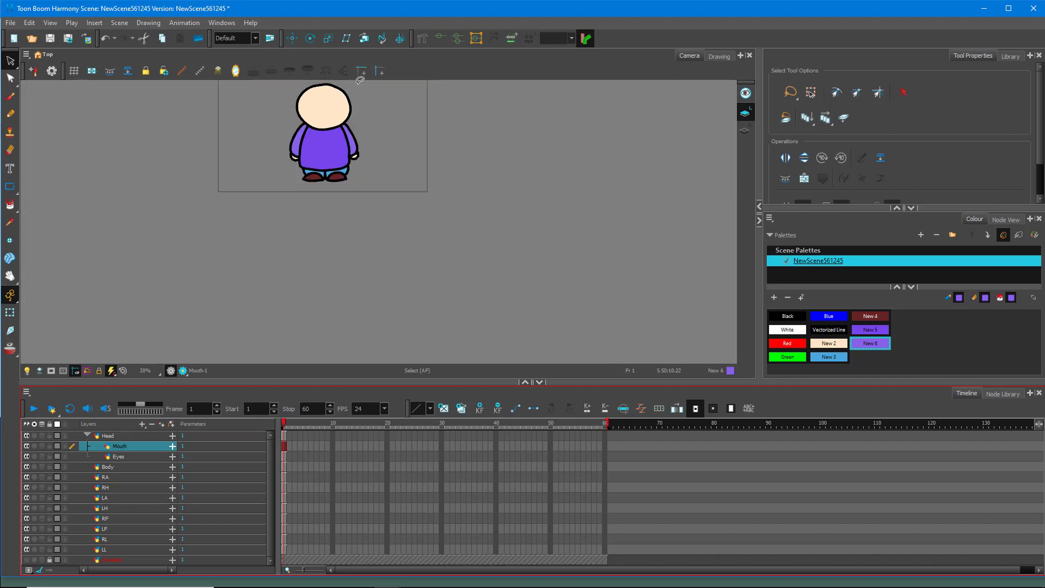
scroll(360, 81, up, 3)
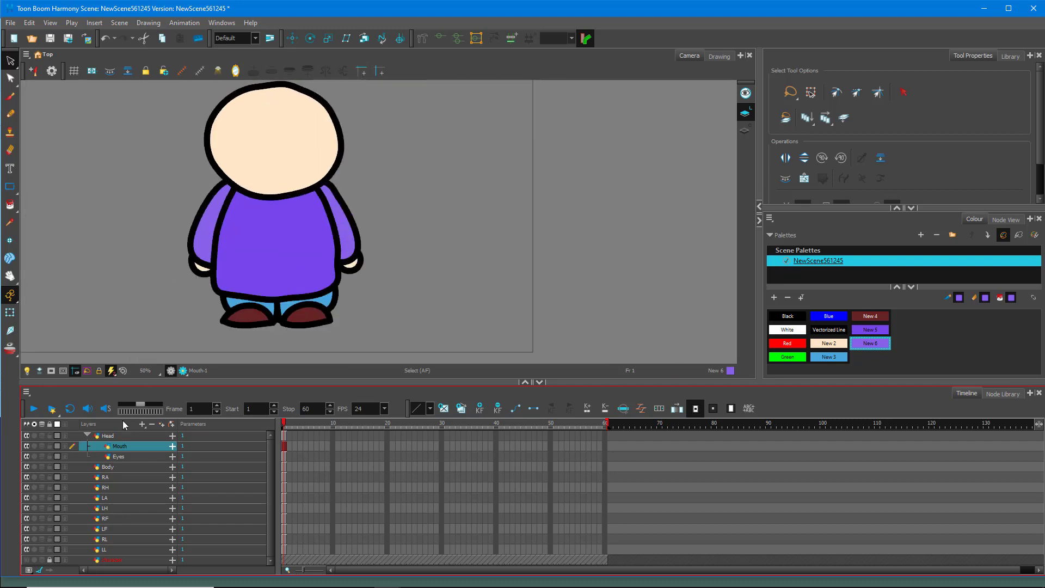
Set the Mouth layer's Position z to 0.001 so the mouth sits in front of the head
click(118, 457)
click(172, 446)
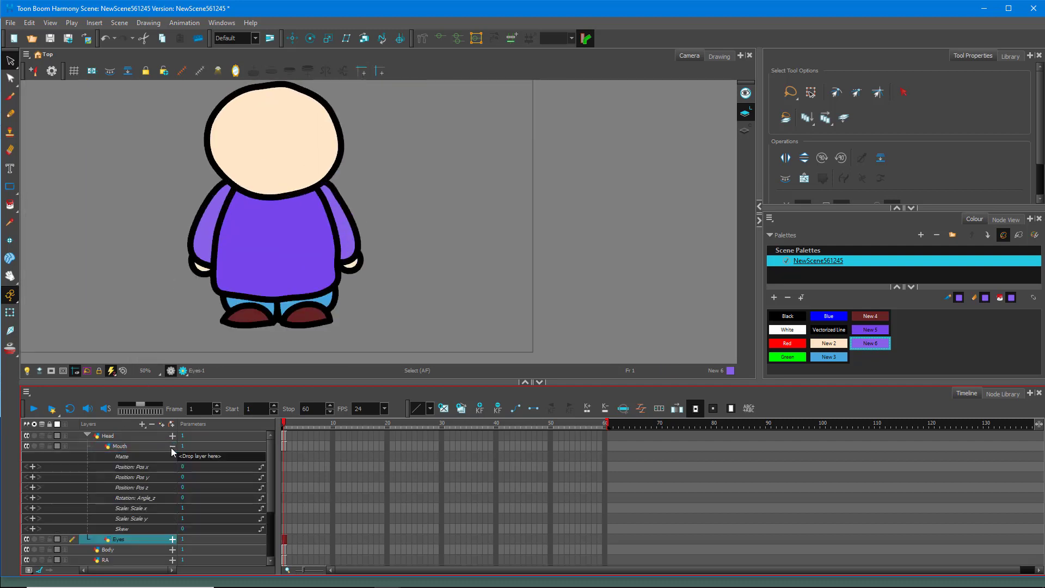
click(183, 488)
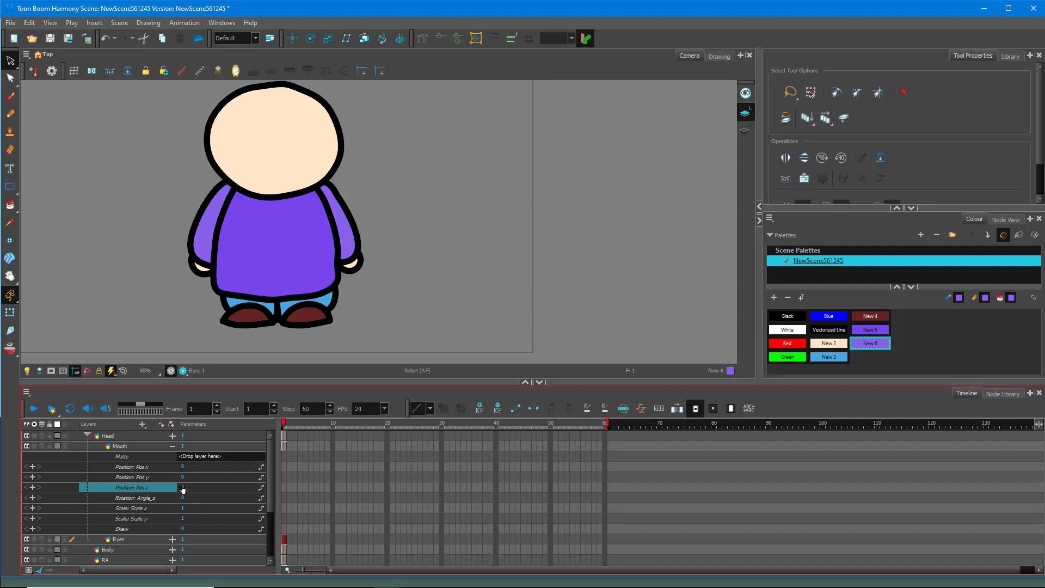
double_click(183, 488)
key(Return)
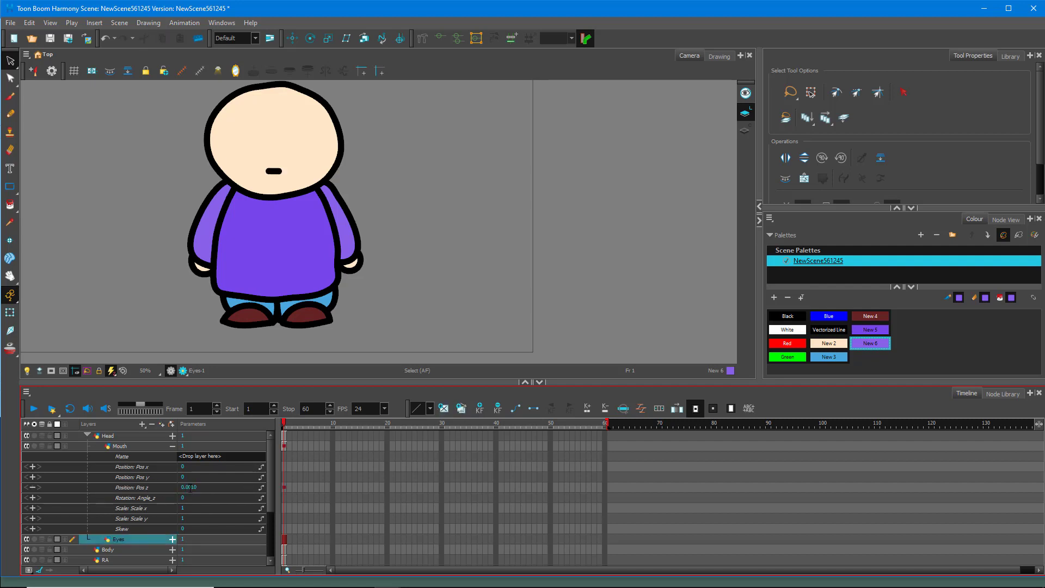
Set the Eyes layer's Position z to 0.001 to bring the eyes in front of the head
click(173, 539)
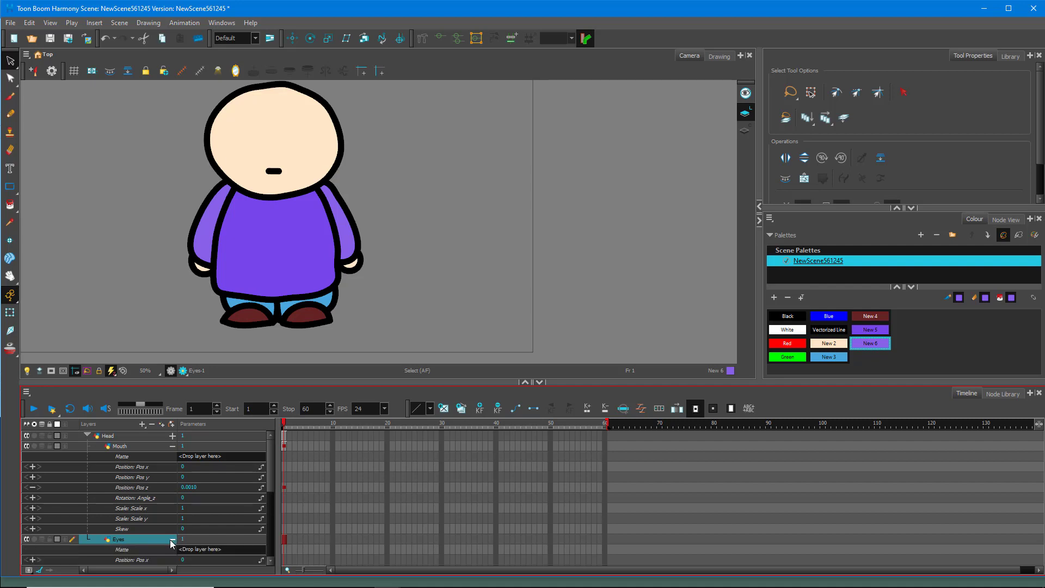
scroll(183, 551, down, 2)
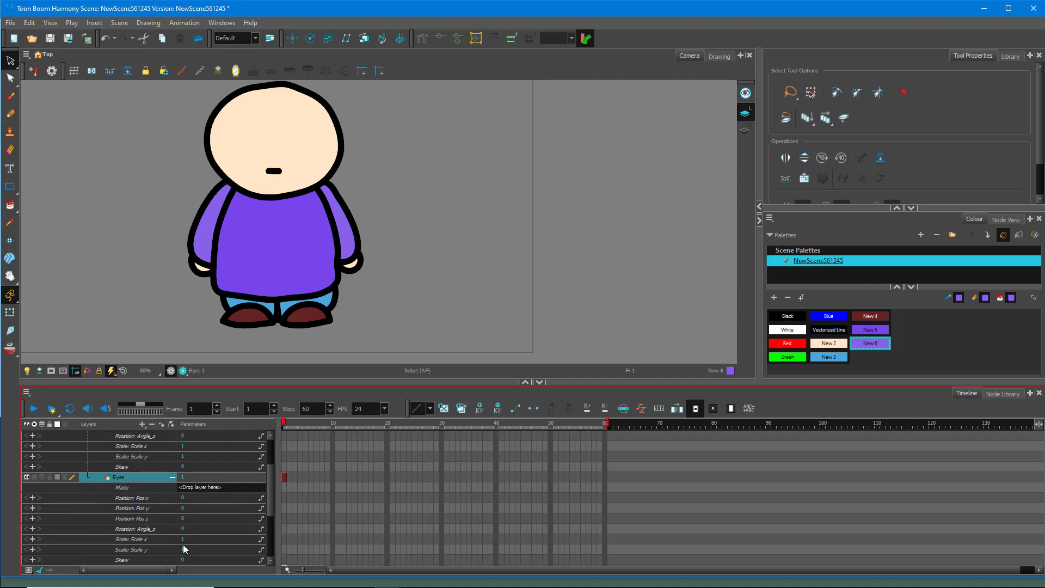
scroll(183, 550, down, 1)
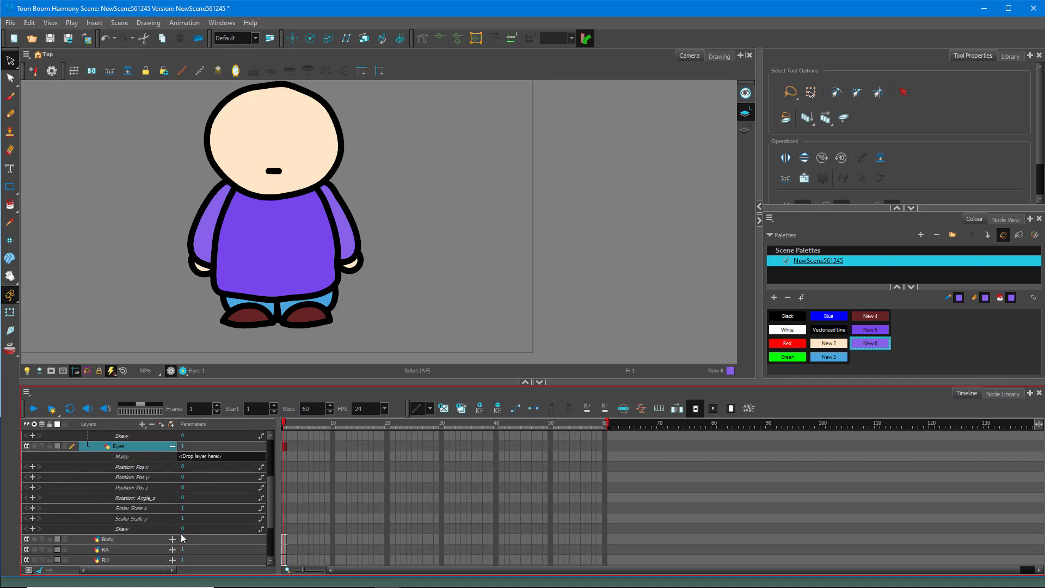
double_click(182, 488)
text(0)
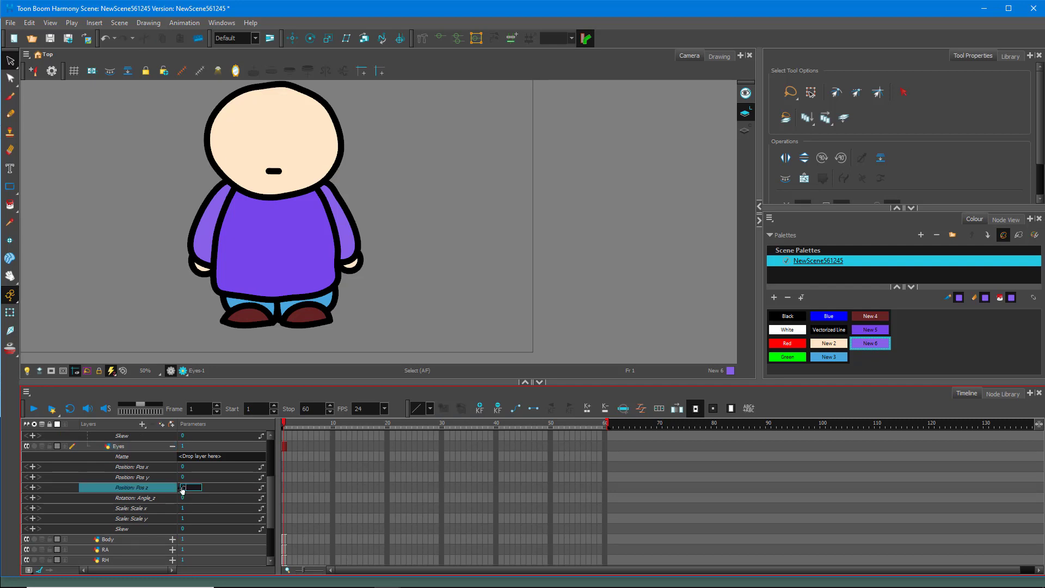
text(.001)
key(Return)
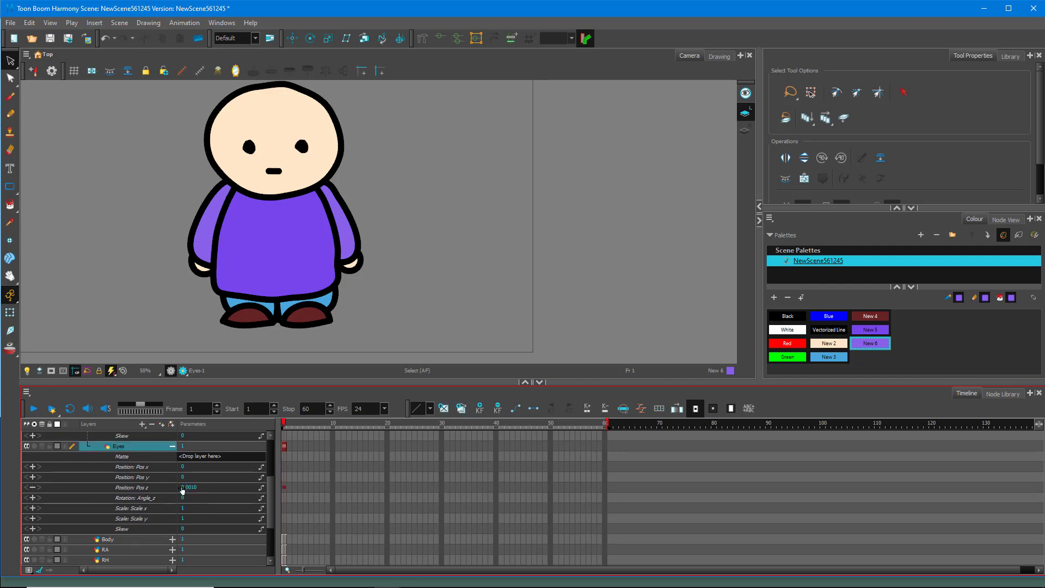
Collapse the Mouth and Eyes parameters, and fold the Head layer's children away
scroll(182, 490, up, 4)
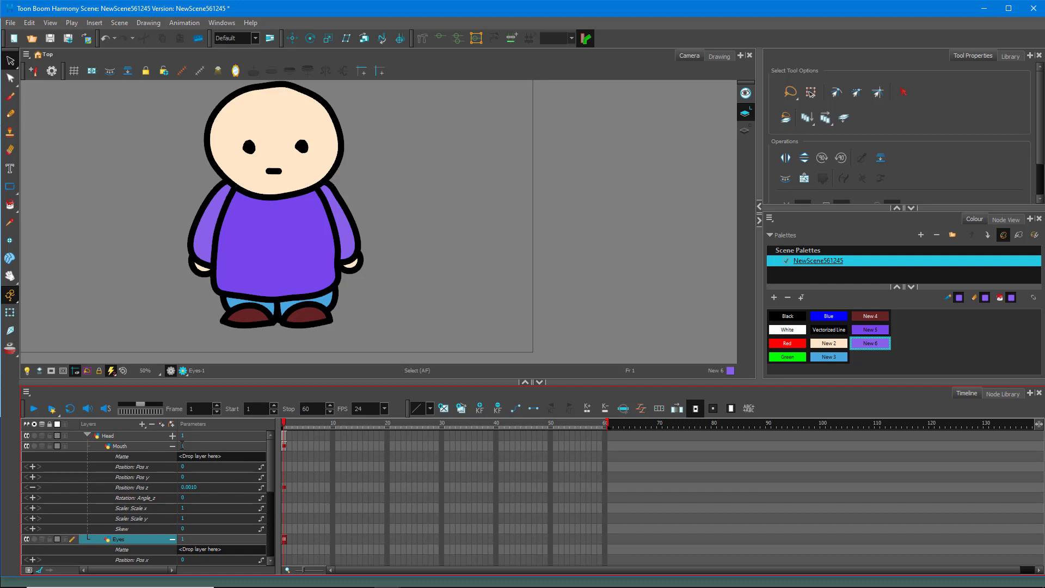
click(172, 446)
click(172, 446)
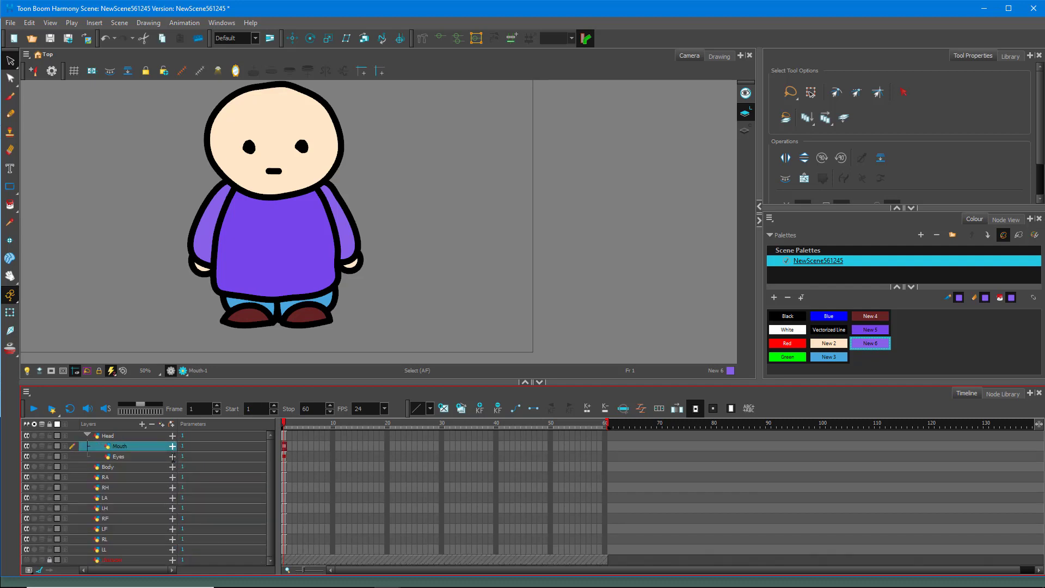
click(173, 436)
click(173, 436)
click(86, 435)
click(109, 447)
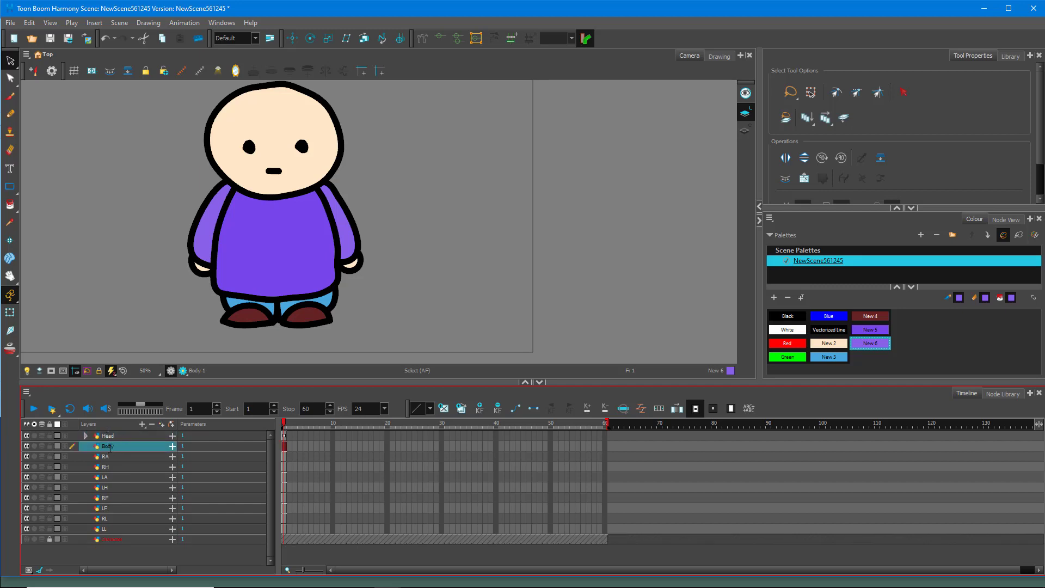
Parent the Head layer to Body and set Head's Position z to 0.001, leaving the Head entry collapsed
drag(110, 435, 111, 446)
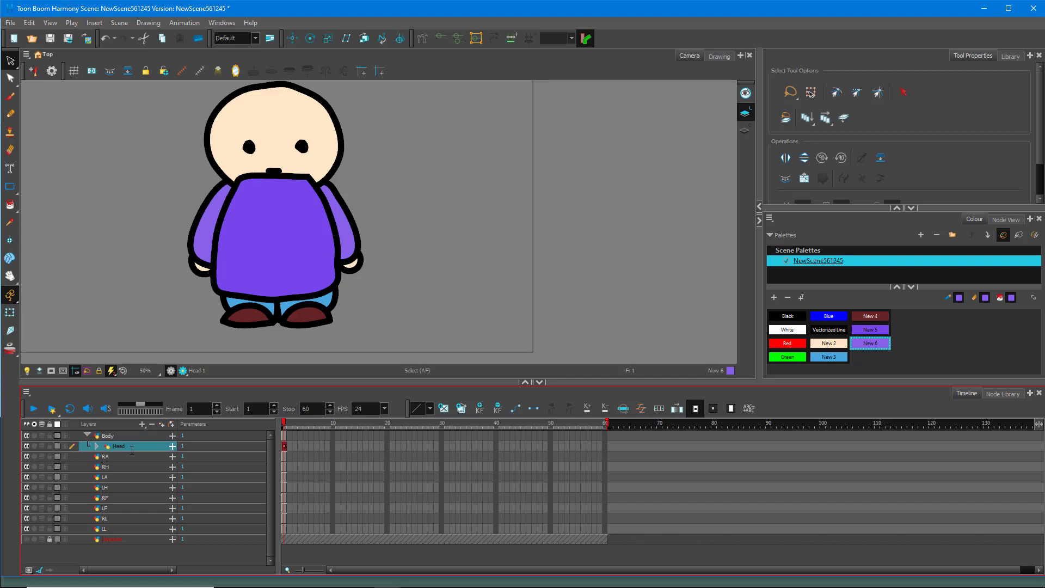
click(97, 446)
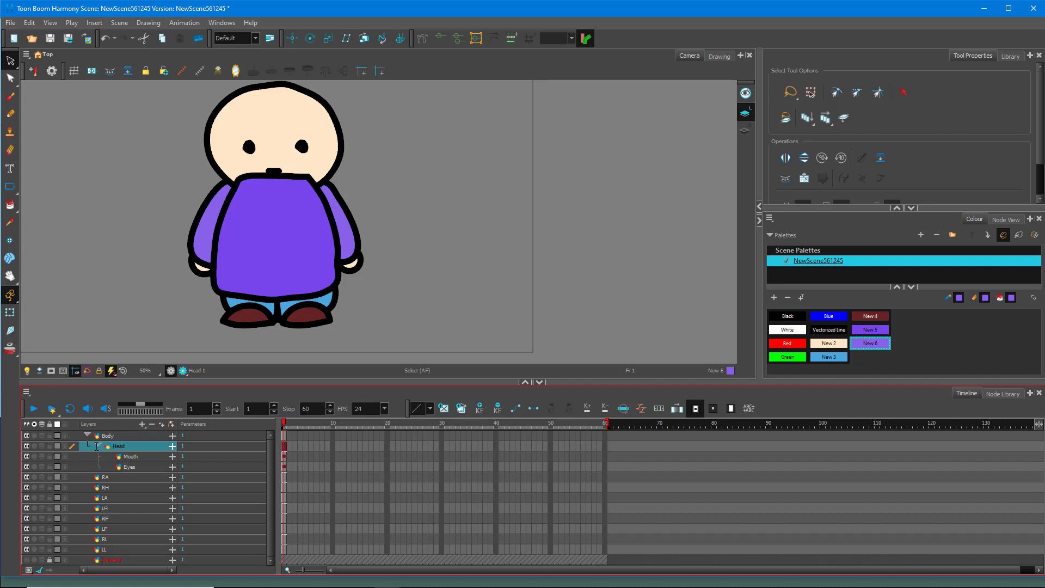
click(173, 447)
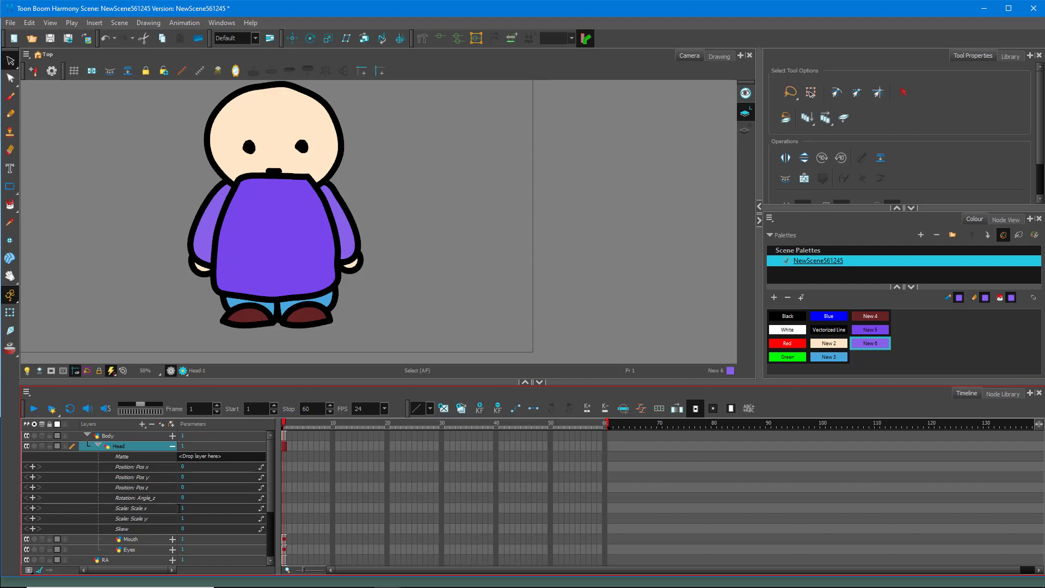
double_click(182, 487)
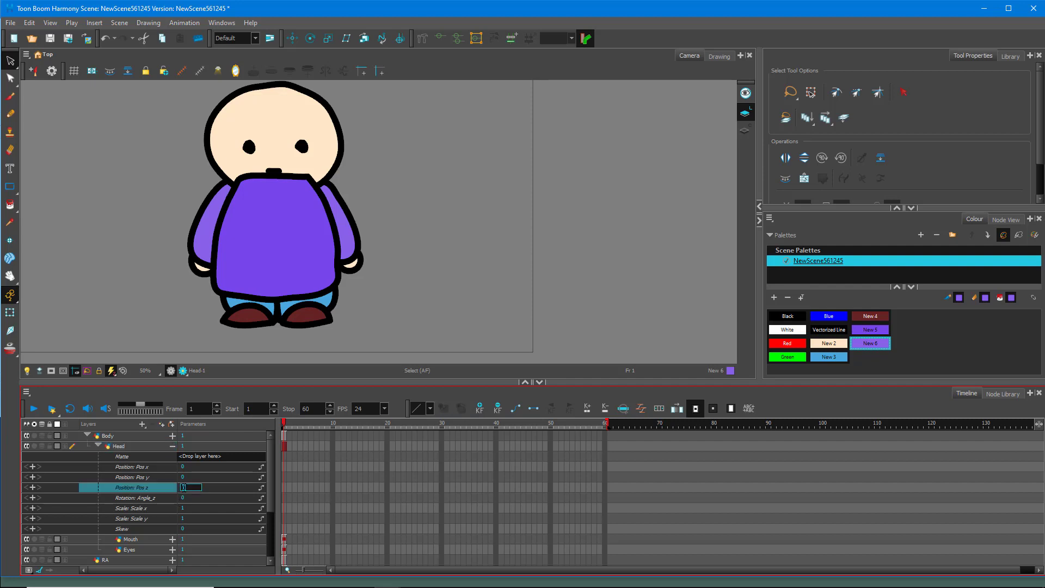
text(0.001)
key(Return)
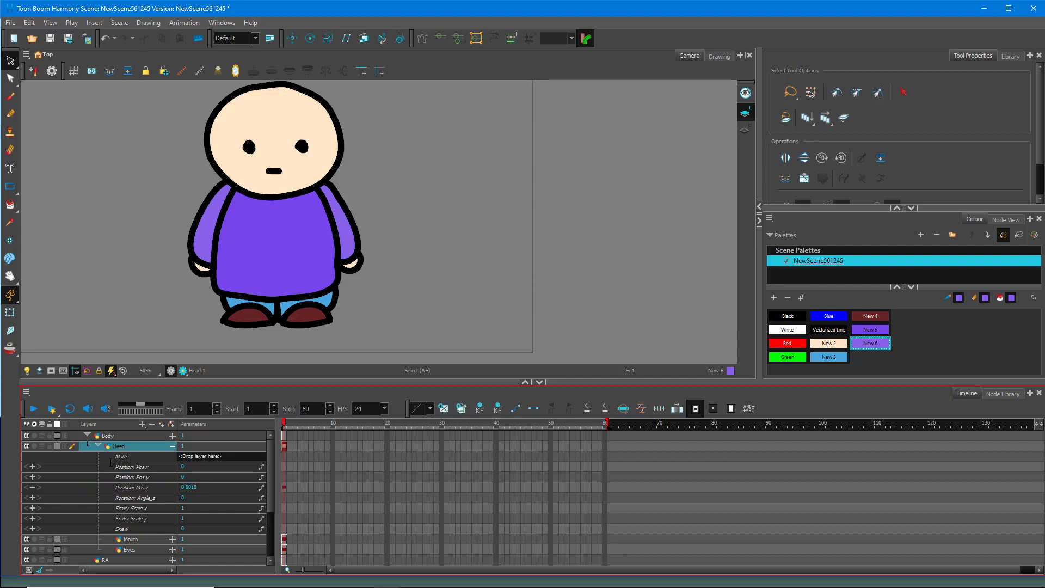
click(98, 445)
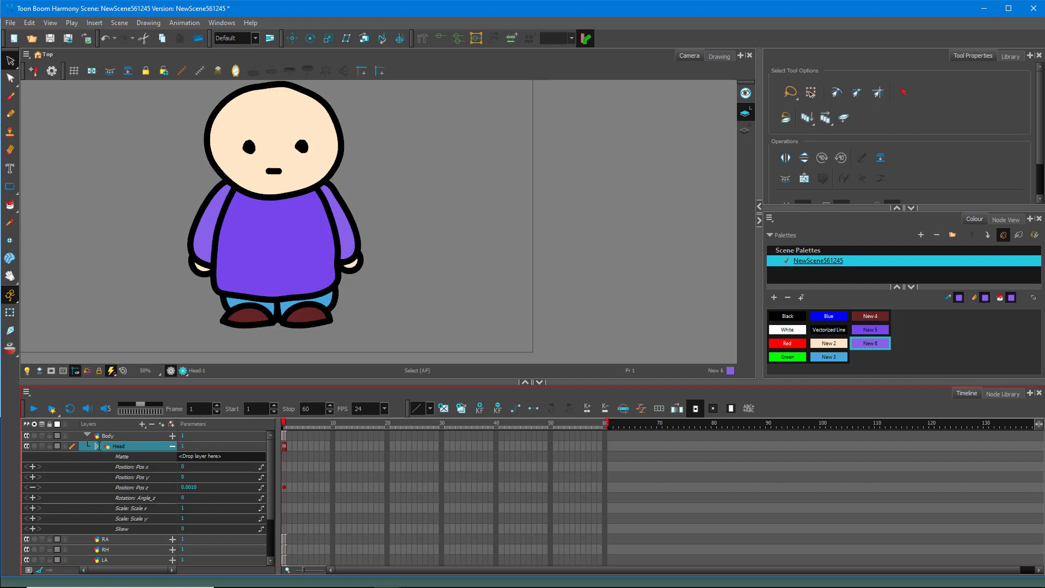
click(172, 445)
click(112, 436)
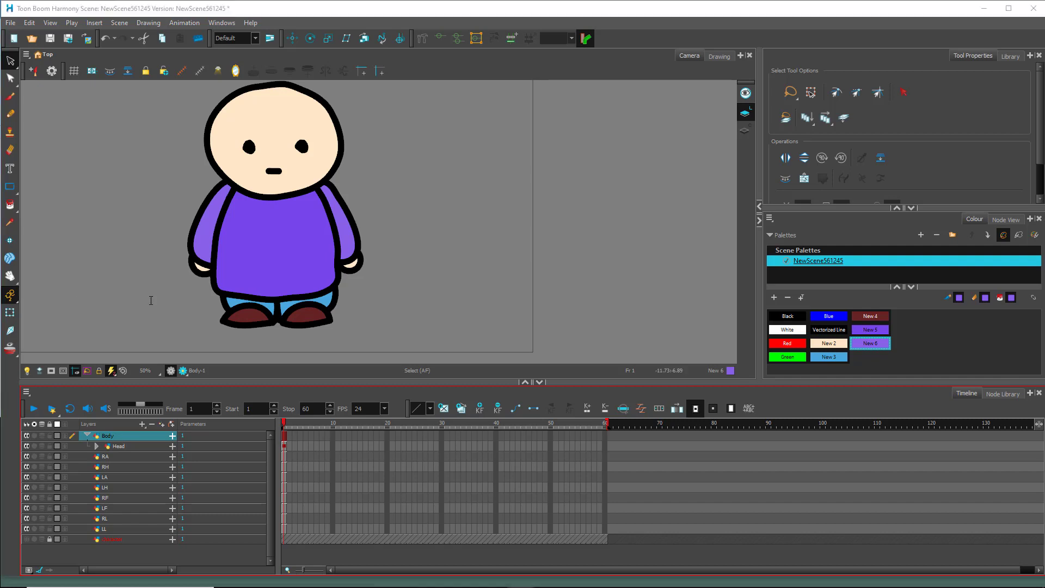
Parent each hand to its arm and each foot to its leg: RH to RA, LH to LA, RF to RL, LF to LL
click(111, 459)
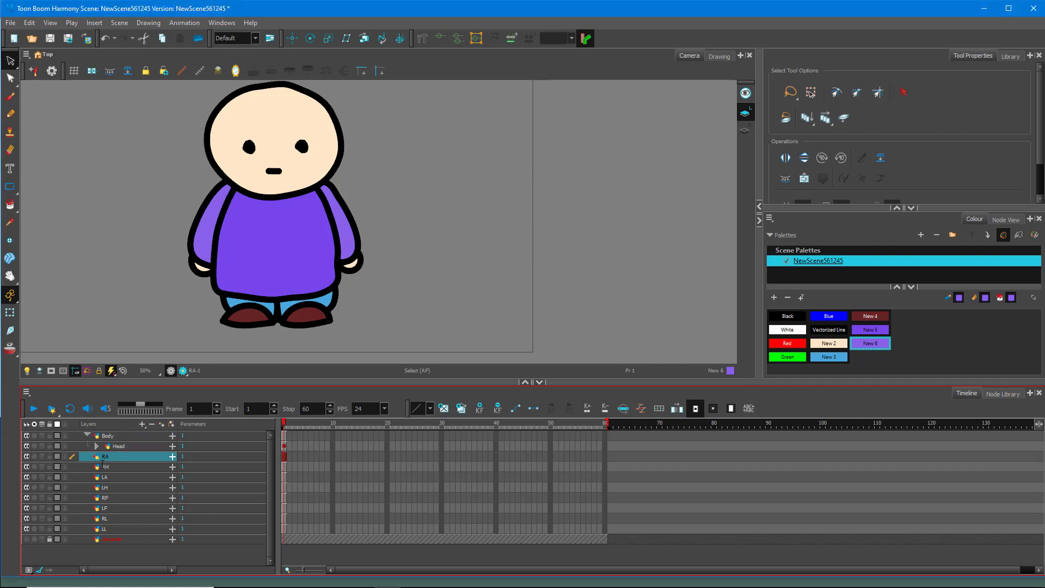
click(106, 467)
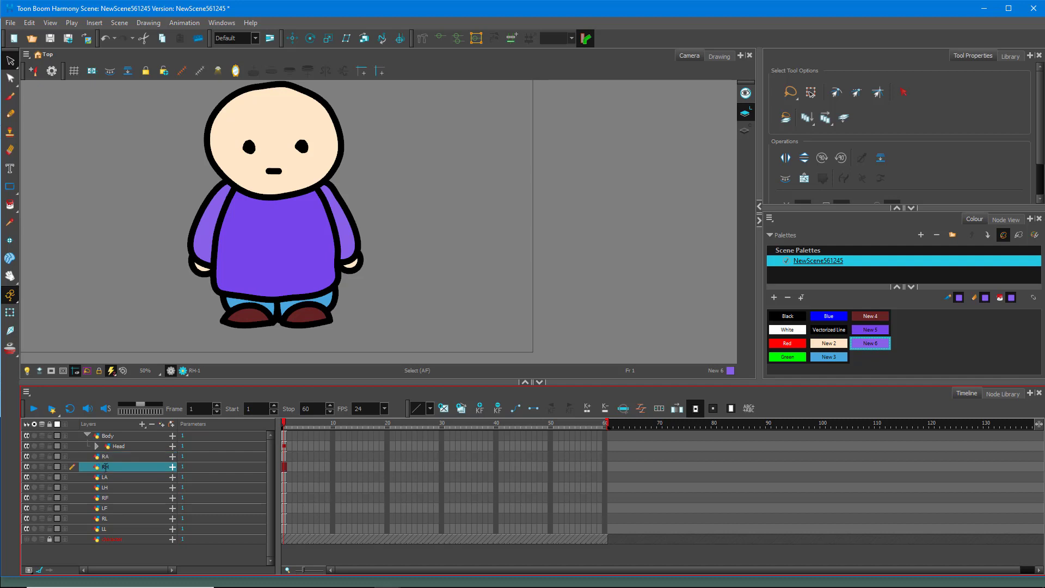
drag(106, 456, 107, 478)
click(105, 488)
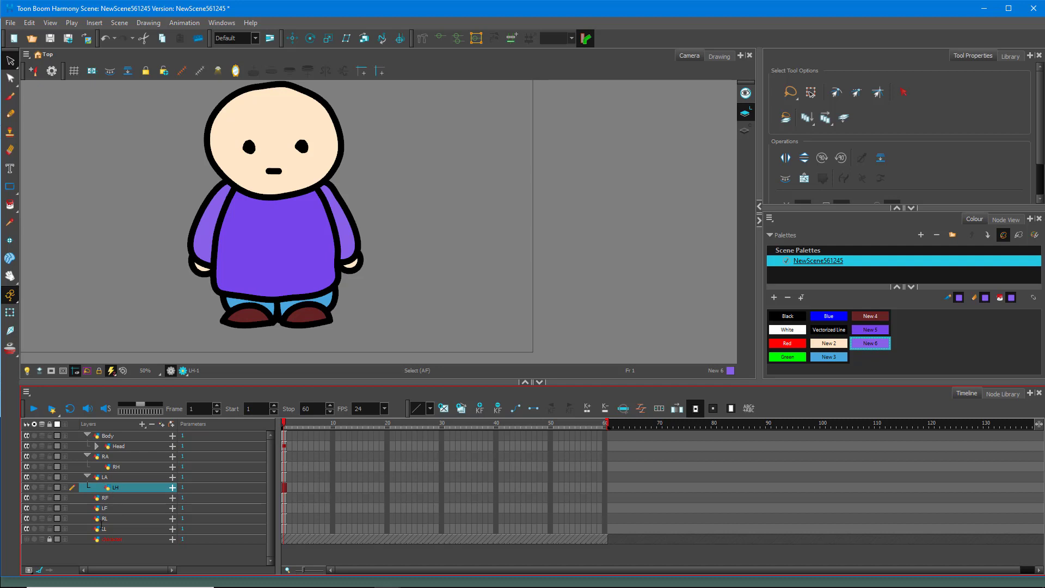
click(106, 498)
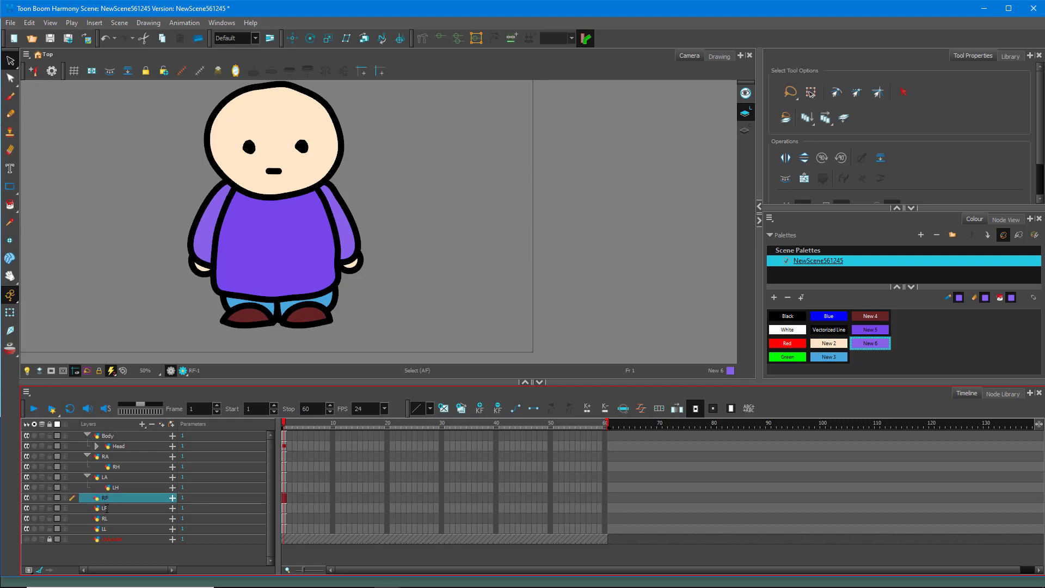
drag(107, 499, 105, 528)
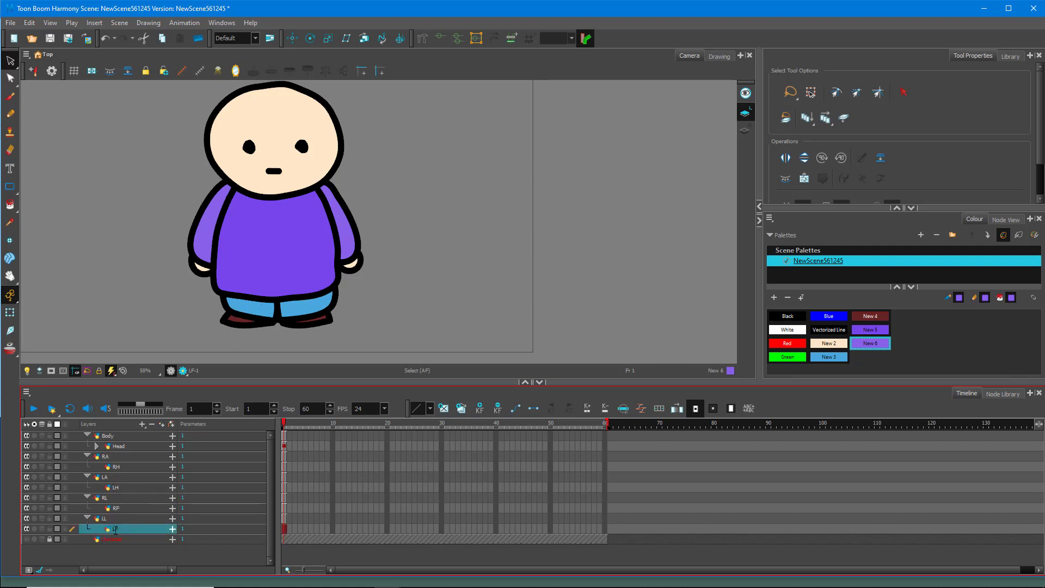
Set the LF layer's Position z to 0.001 to bring that foot in front of its leg
click(172, 529)
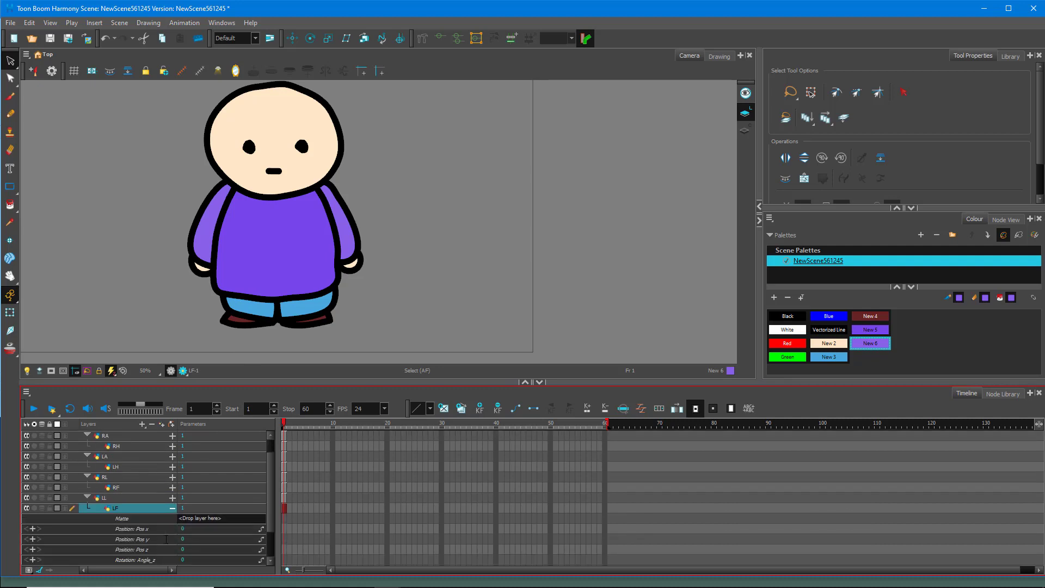
click(184, 550)
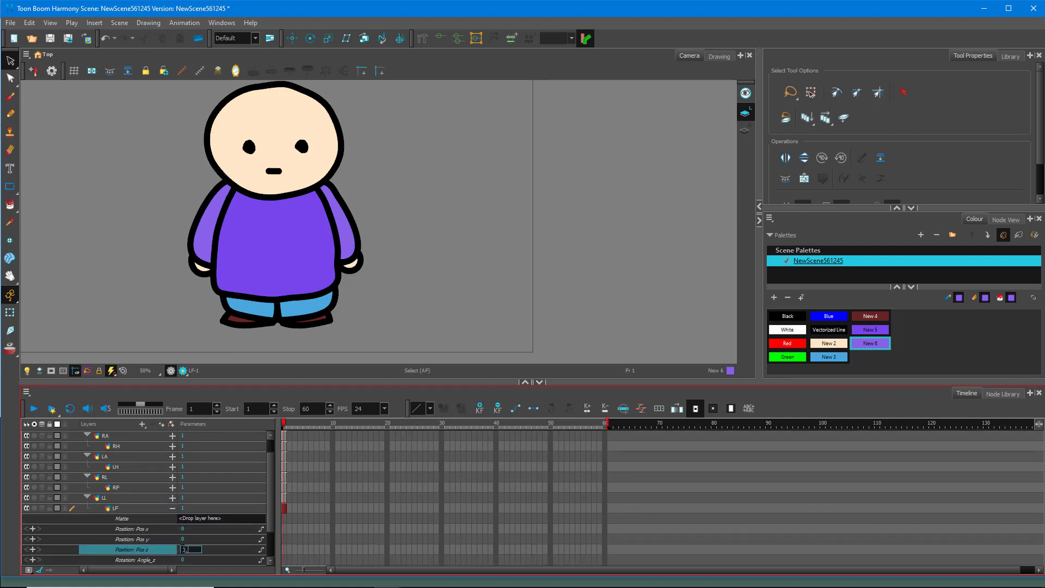
text(0.001)
key(Return)
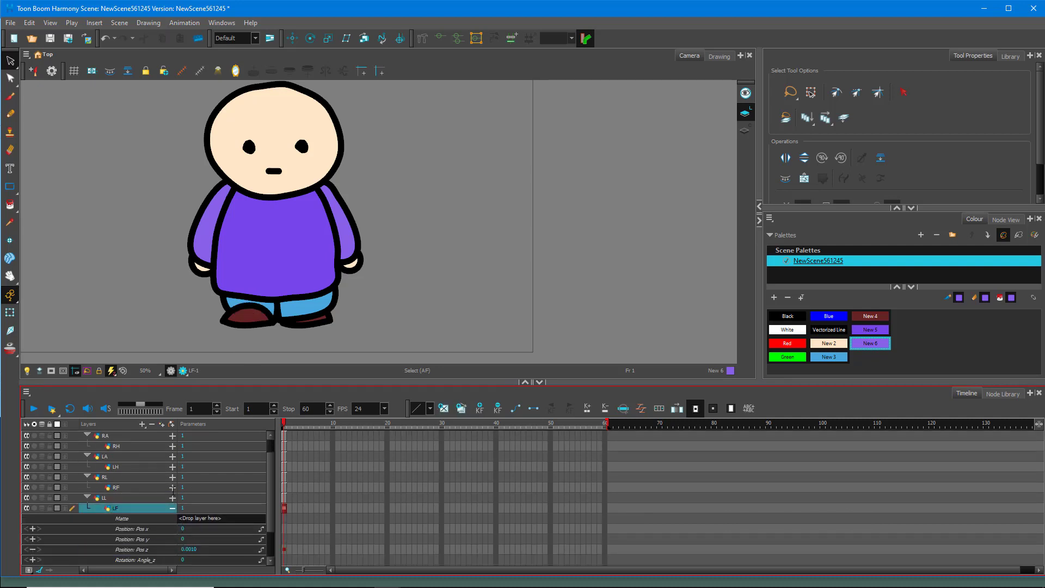
Set the RF layer's Position z to 0.001 so the foot sits in front of the RL leg
click(172, 487)
scroll(191, 548, down, 1)
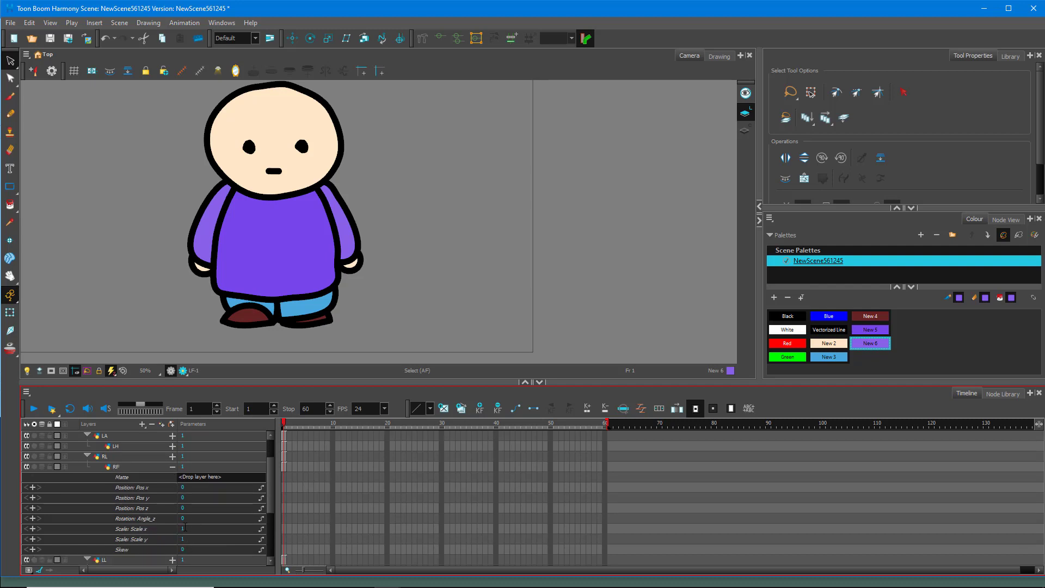
click(184, 507)
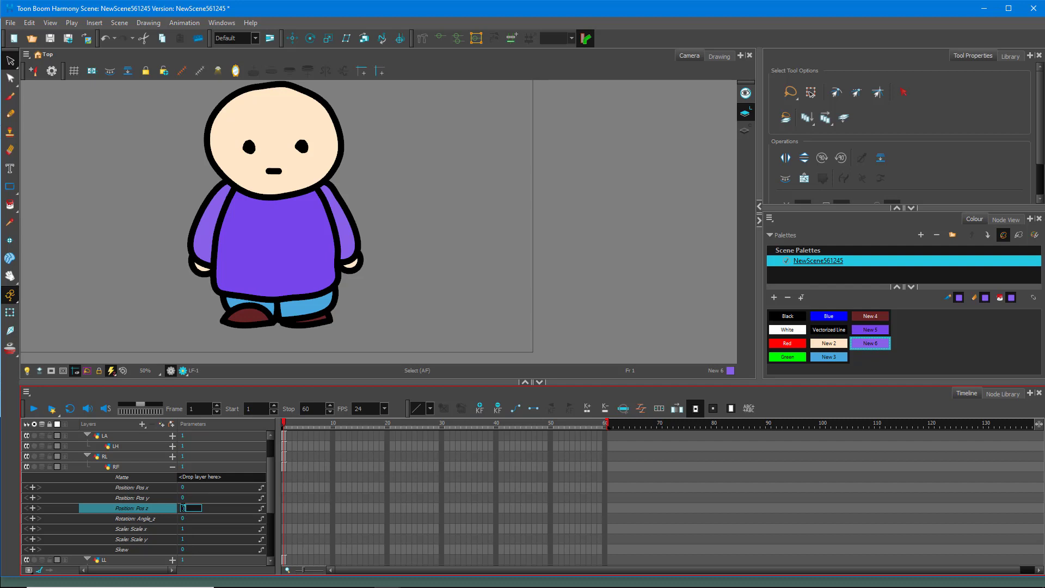
text(0.001)
key(Return)
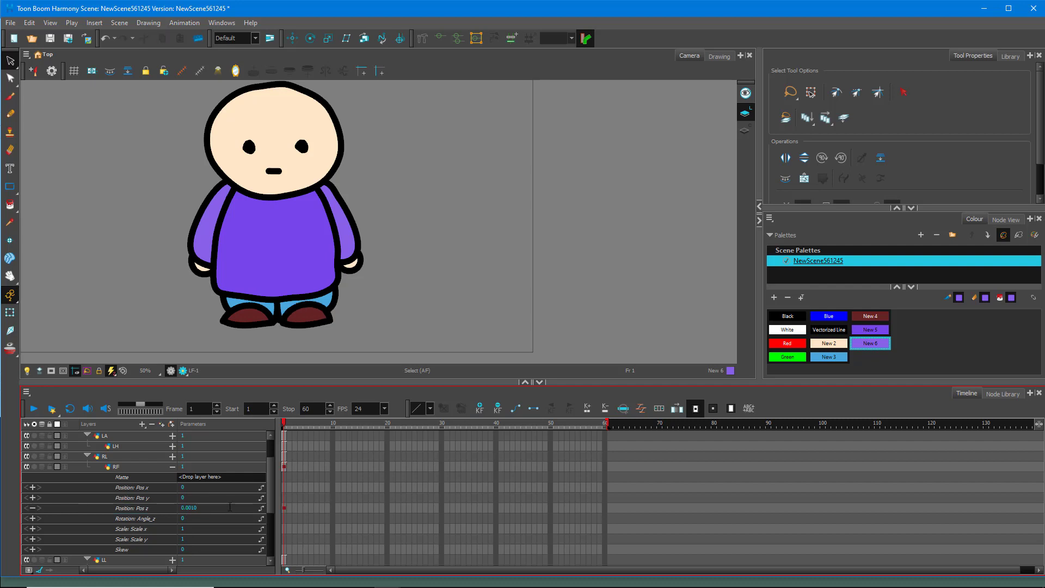
Collapse the RA, LA, RL and LL layers and parent all four of them to Body
scroll(125, 490, up, 2)
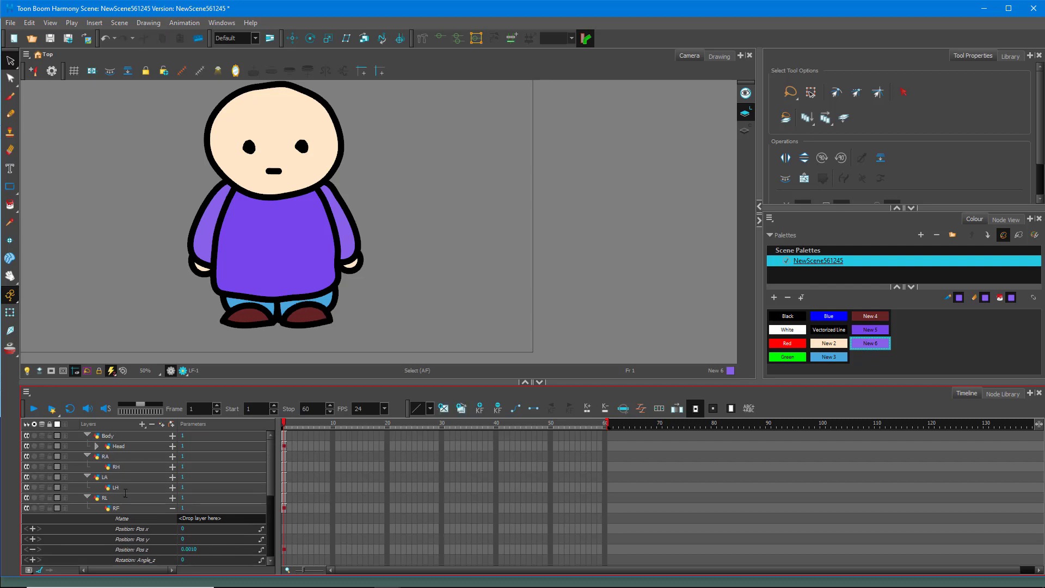
click(87, 477)
click(85, 488)
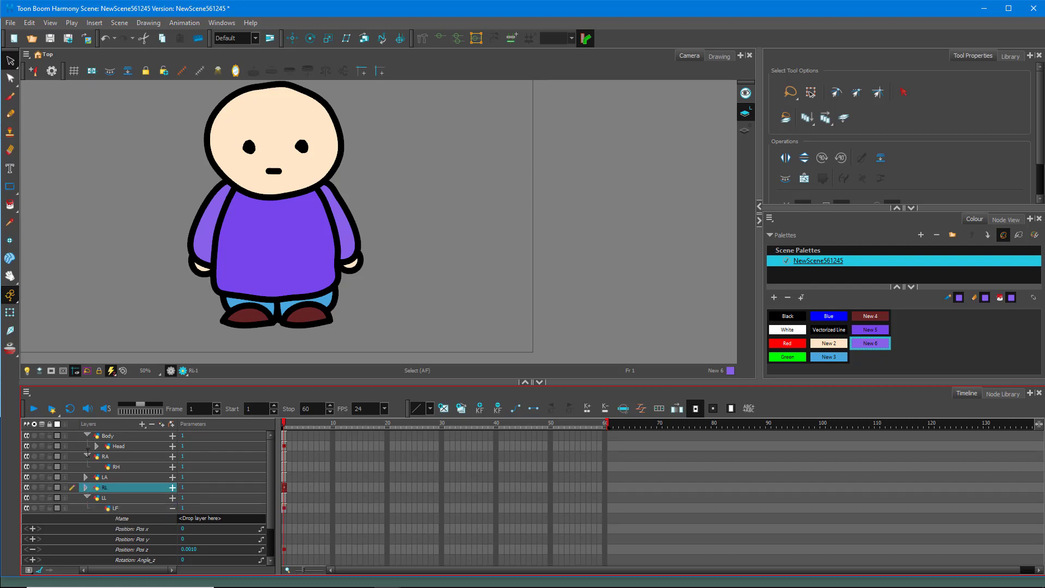
click(88, 455)
click(86, 456)
click(86, 487)
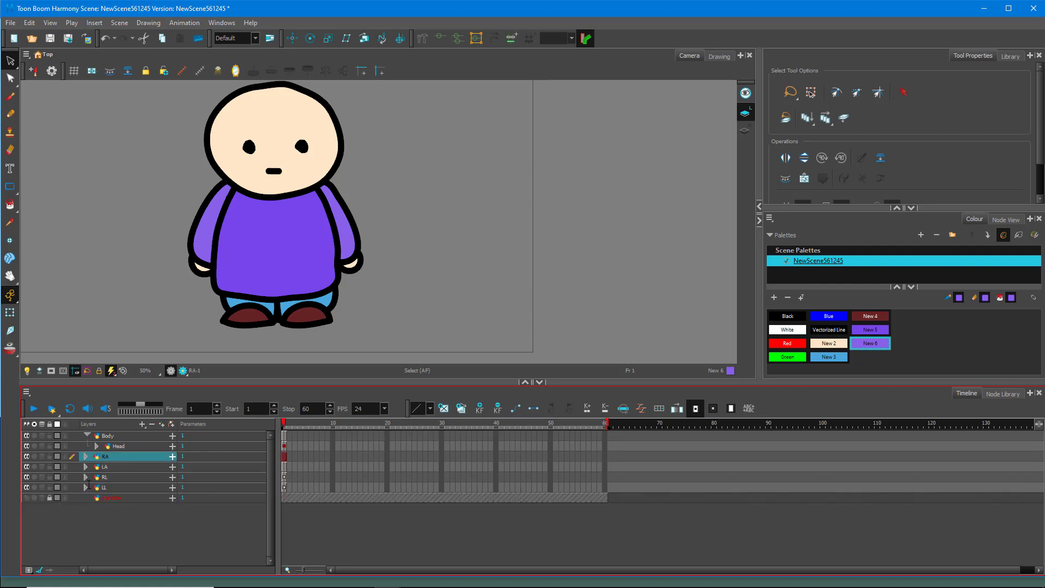
shift+click(112, 487)
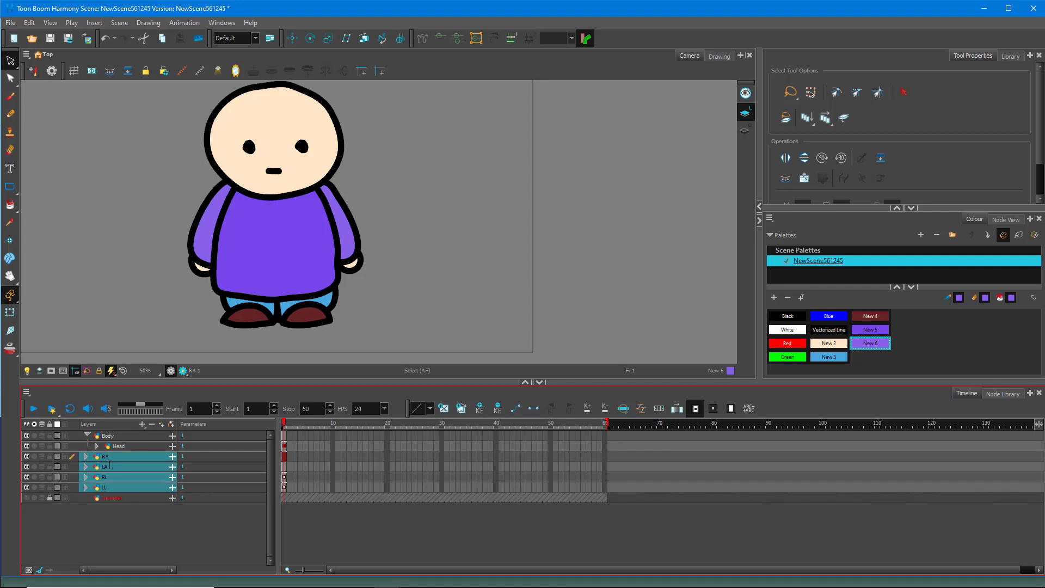
drag(107, 456, 109, 434)
click(149, 520)
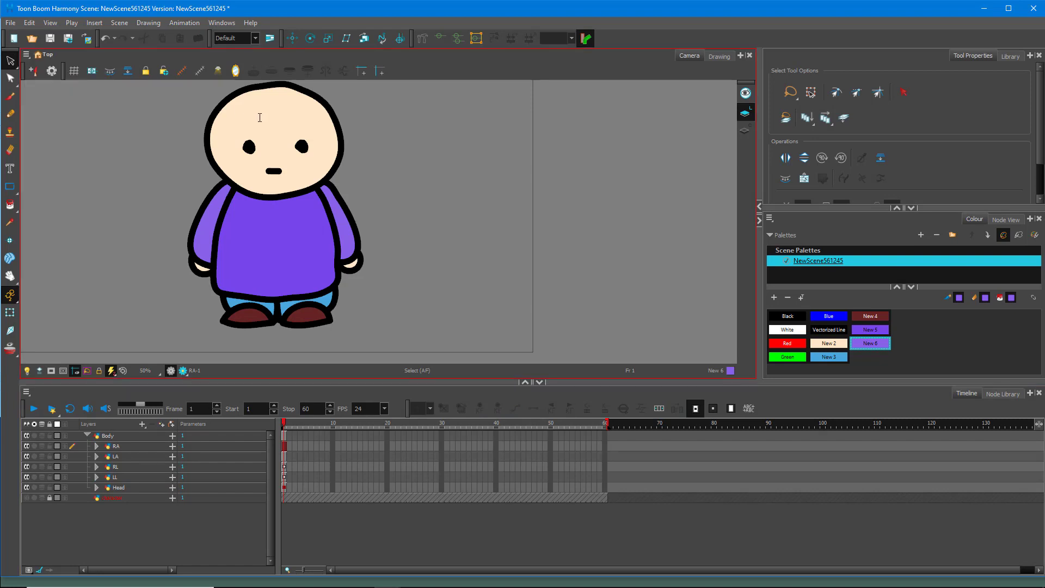
Select the Body layer and move its pivot down to the centre of the torso
click(108, 435)
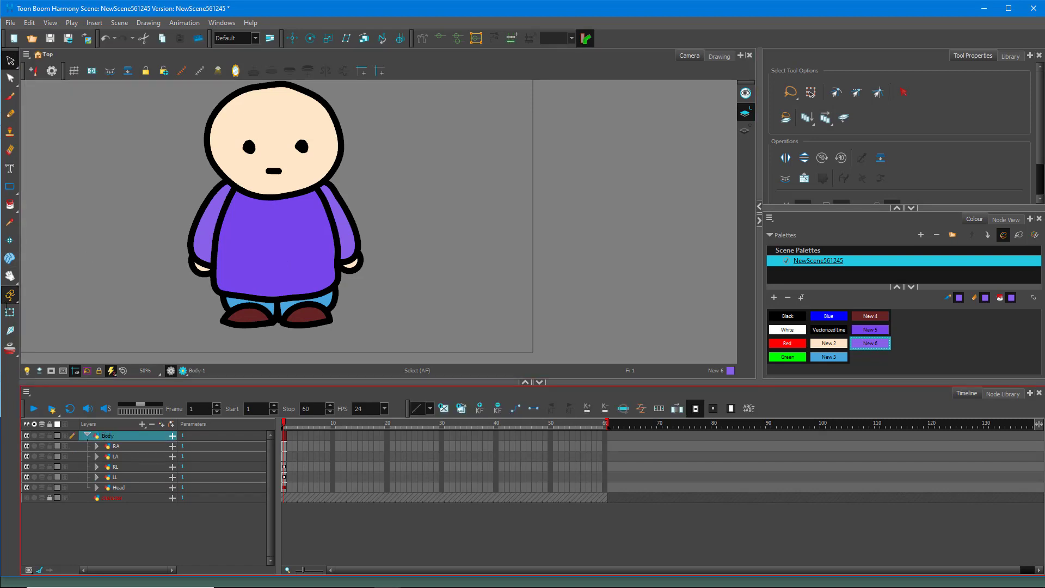
click(10, 312)
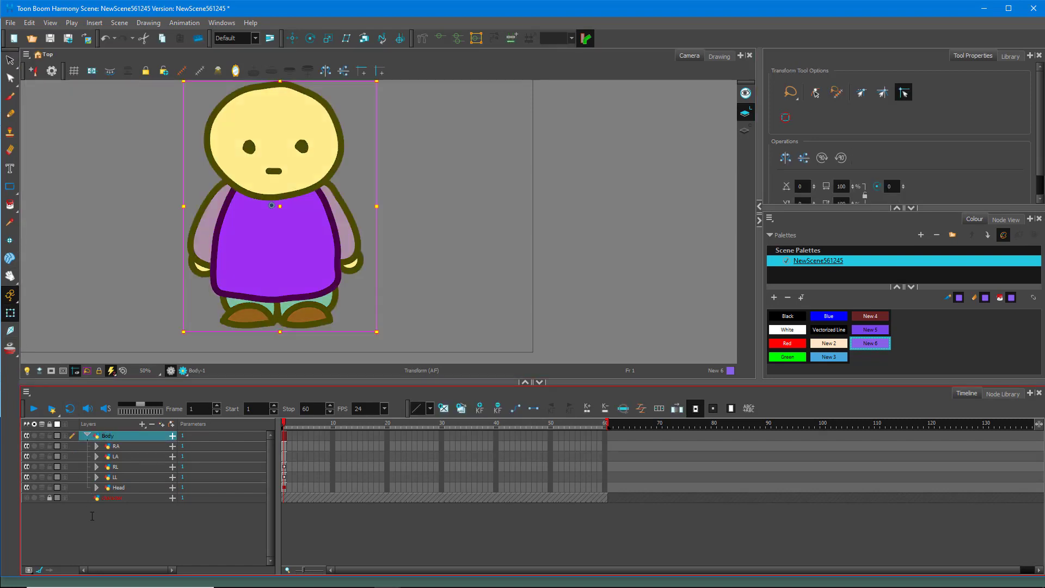
click(115, 505)
click(120, 447)
click(115, 435)
click(292, 38)
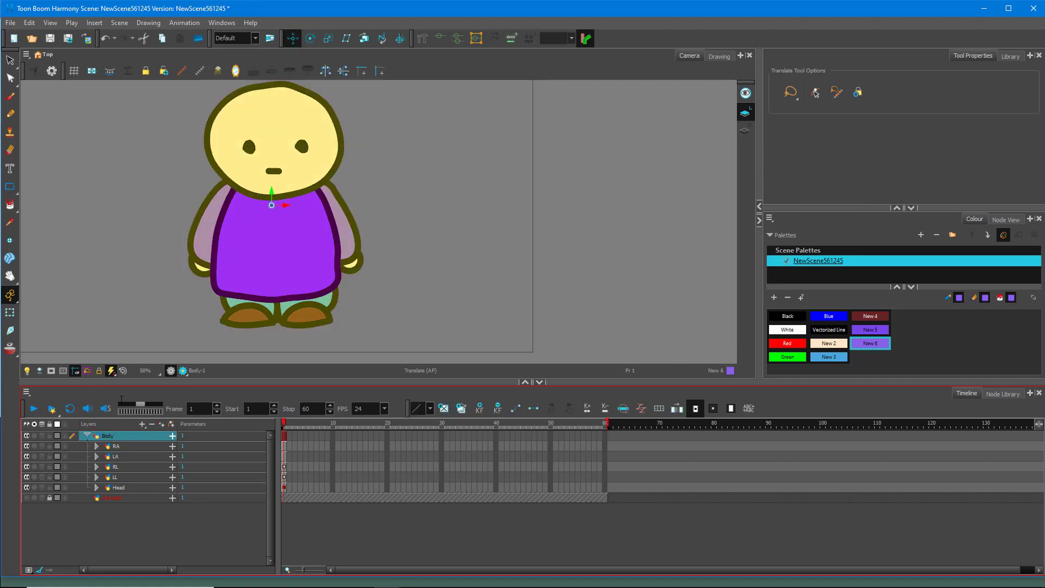
drag(272, 206, 276, 239)
Move the pivots of the RA and LA layers to the shoulder end of each arm
click(304, 188)
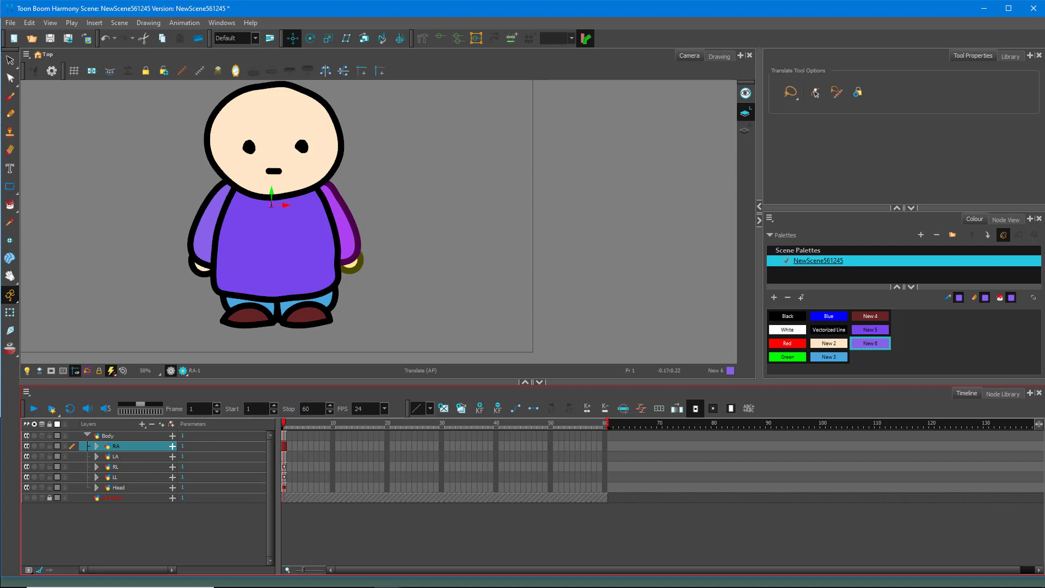
drag(271, 206, 319, 186)
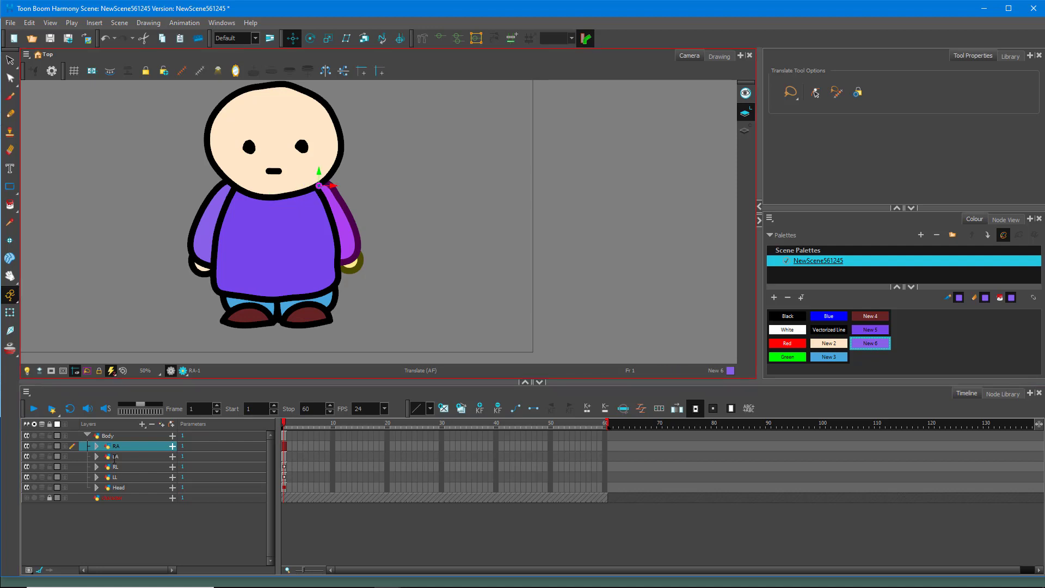
click(115, 457)
drag(272, 205, 231, 186)
Move the pivots of the RL and LL layers to the top of each leg at the shirt hem
click(157, 466)
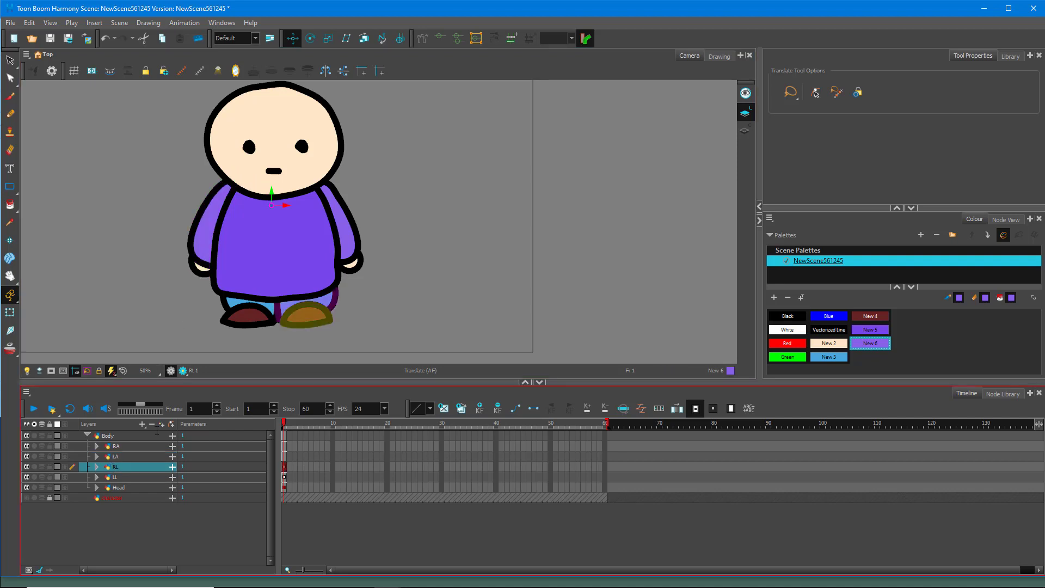
click(273, 205)
drag(272, 205, 308, 293)
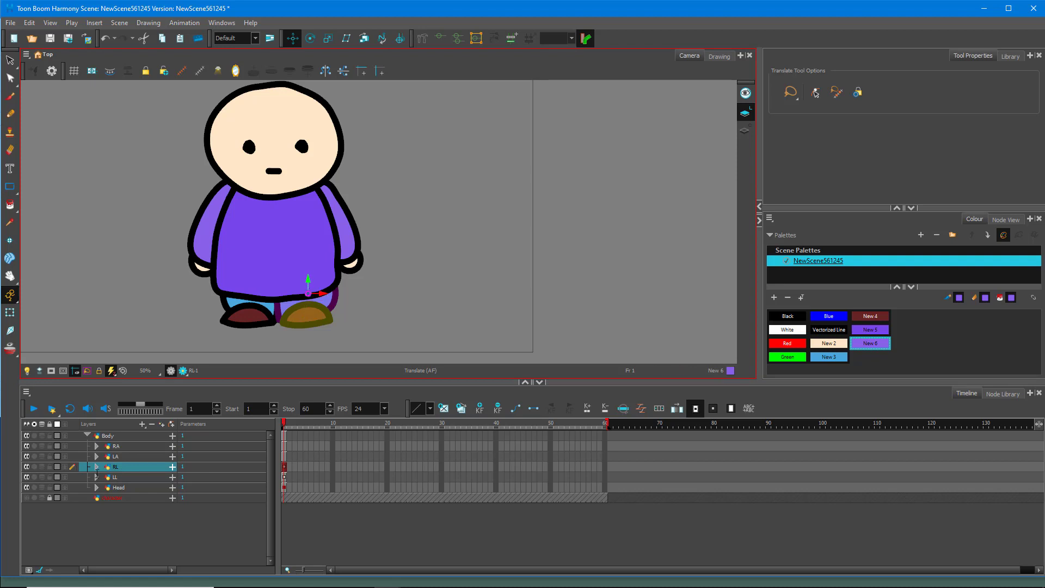
click(98, 477)
drag(274, 203, 249, 289)
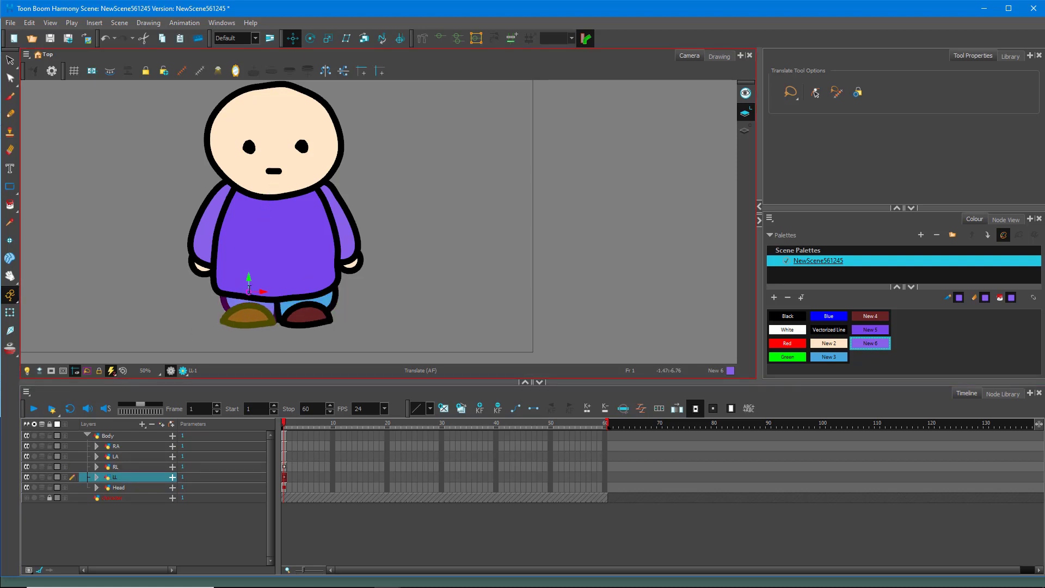
Move the Head layer's pivot to the neck and use the Transform tool to rotate the head slightly around it
click(123, 486)
drag(270, 210, 273, 186)
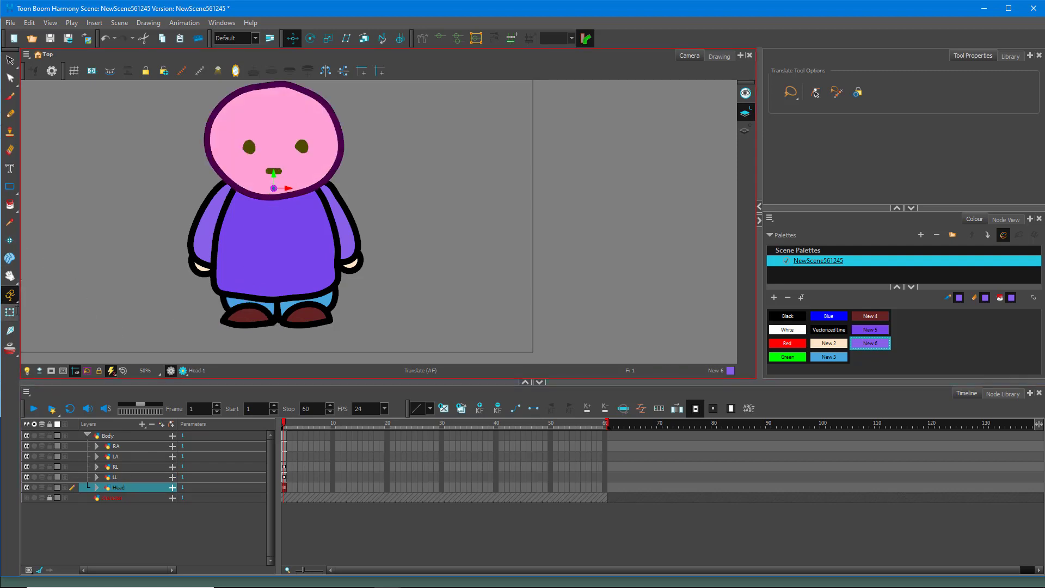
click(10, 313)
scroll(359, 109, up, 1)
scroll(363, 112, down, 3)
scroll(364, 93, up, 2)
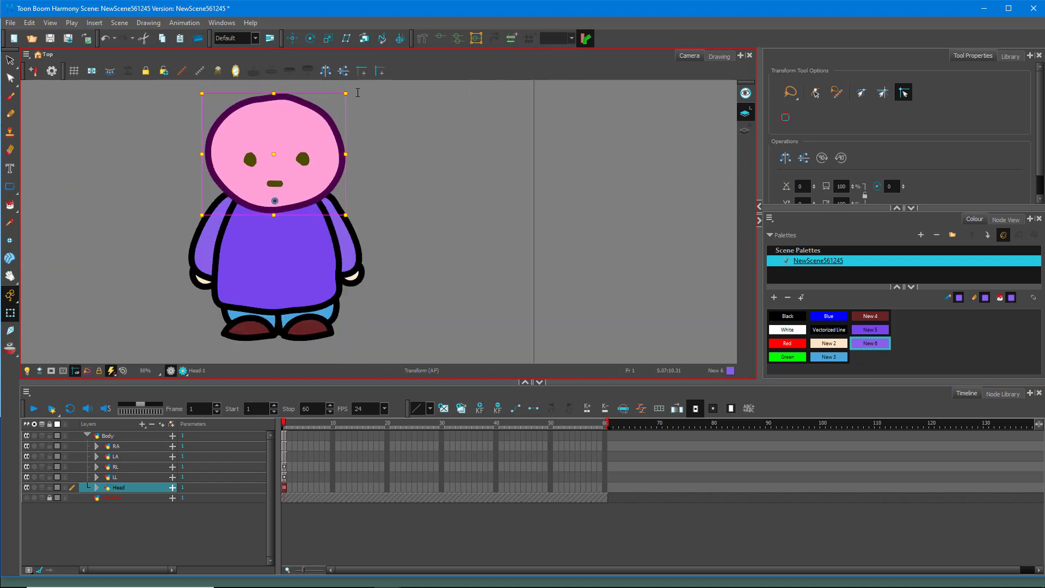
mouse_move(358, 92)
mouse_down()
mouse_move(367, 102)
mouse_move(341, 85)
mouse_move(360, 94)
mouse_up()
Rotate the LL leg outward and the RL leg slightly around their hip pivots
click(107, 476)
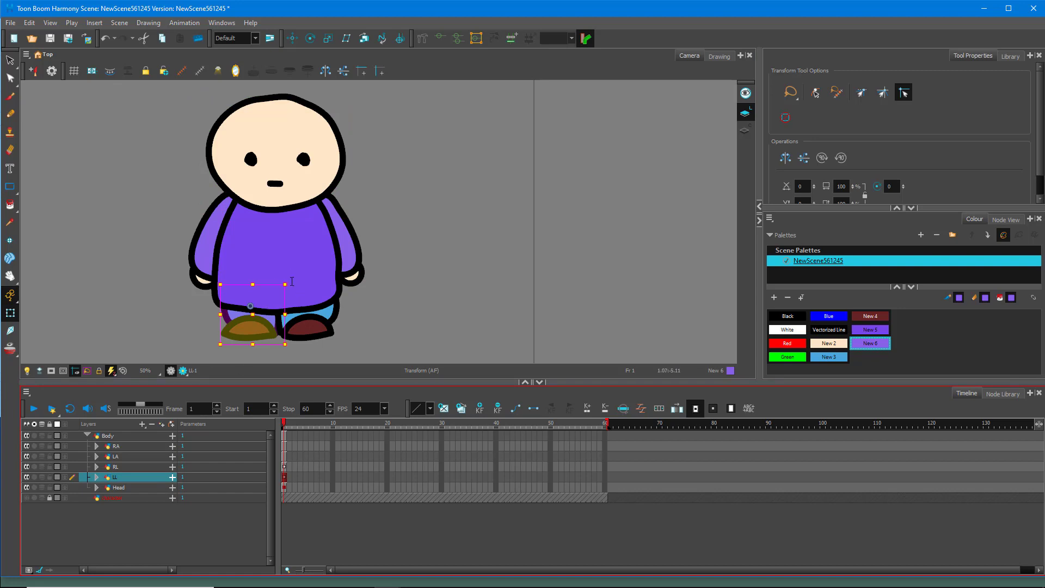
drag(288, 272, 282, 320)
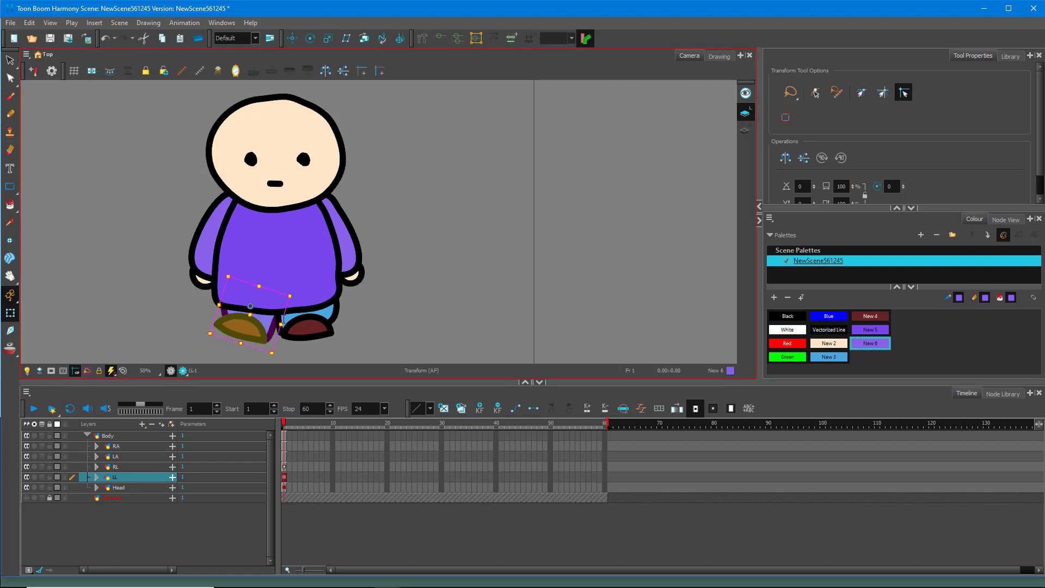
click(123, 466)
drag(350, 278, 349, 277)
Swing the LA arm outward and the RA arm inward around their shoulder pivots
click(123, 456)
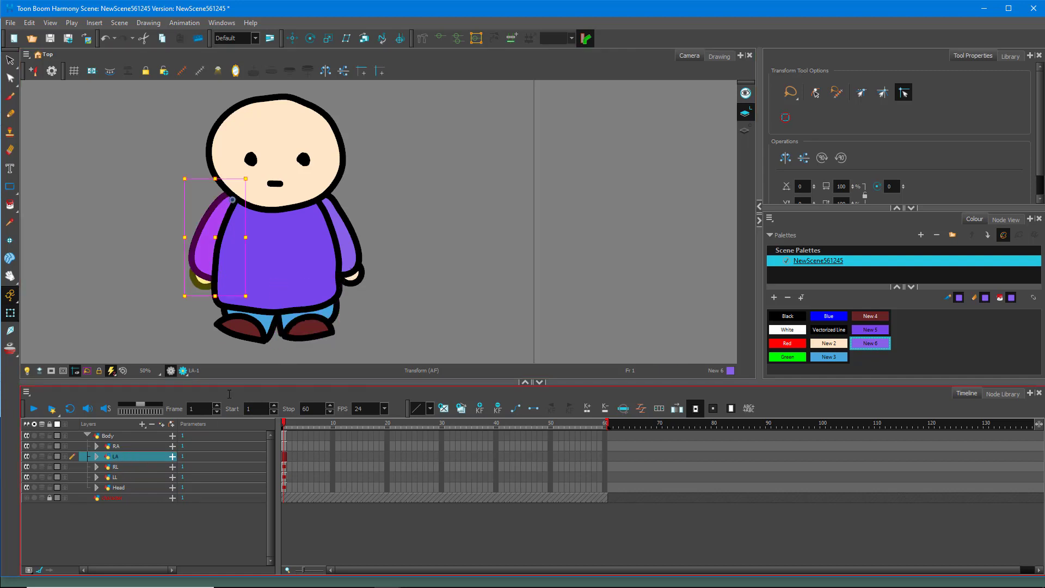
drag(255, 171, 232, 293)
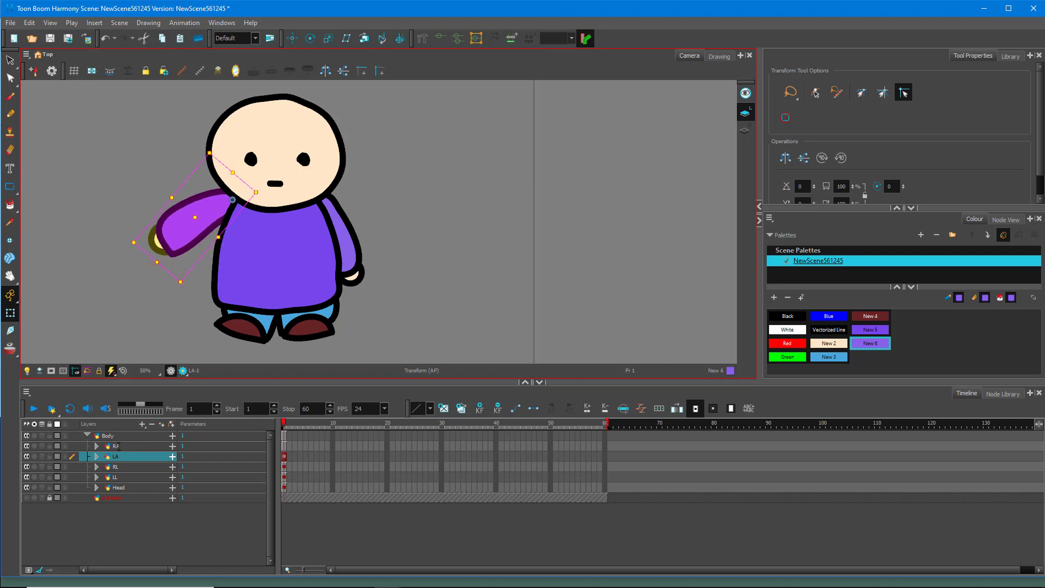
click(116, 446)
drag(388, 183, 382, 191)
scroll(444, 221, down, 1)
click(444, 221)
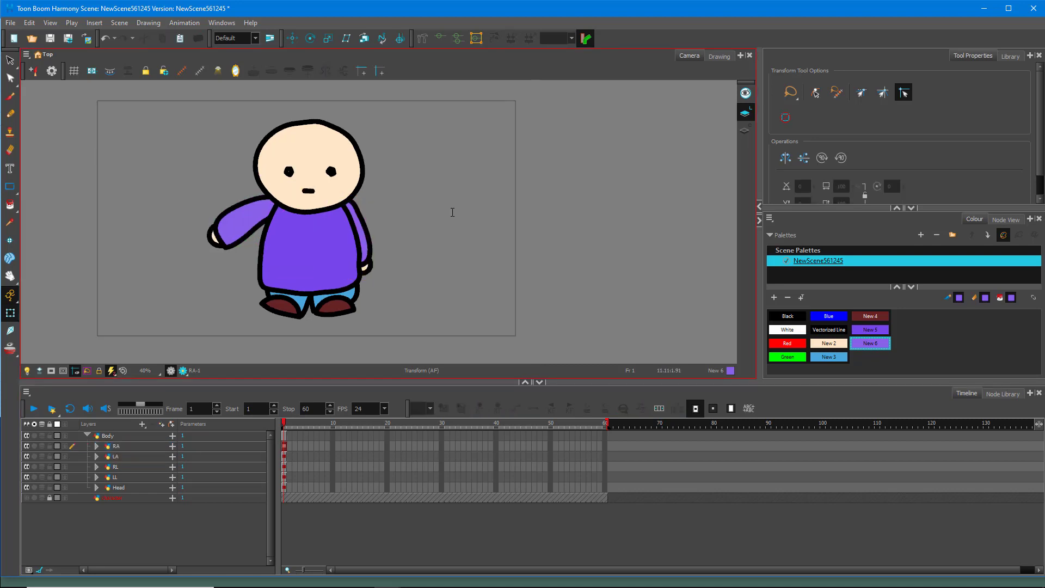
scroll(450, 212, up, 1)
scroll(450, 212, down, 1)
mouse_move(361, 80)
mouse_down()
mouse_move(156, 259)
mouse_move(258, 98)
mouse_up()
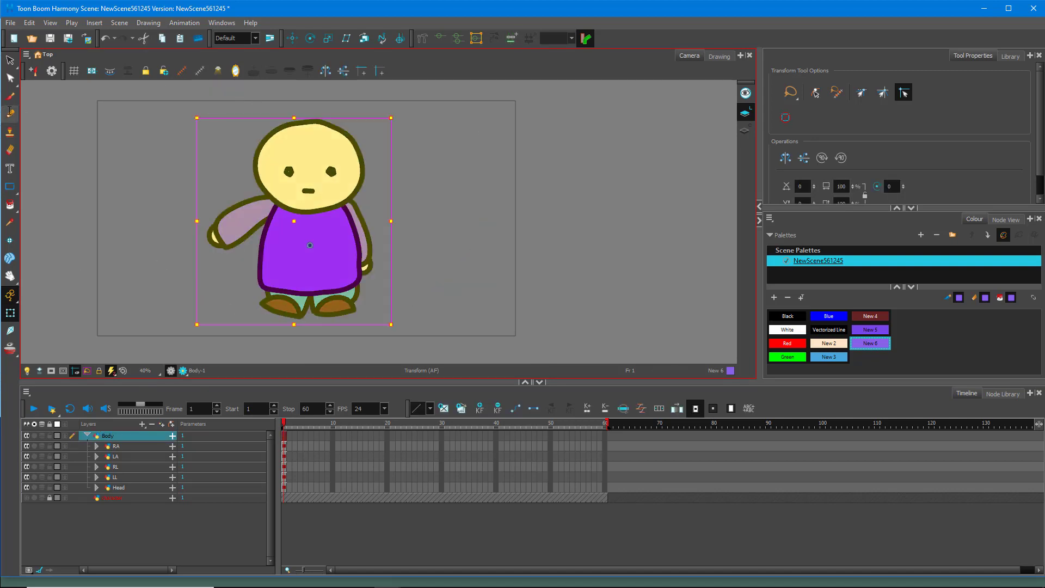
click(10, 115)
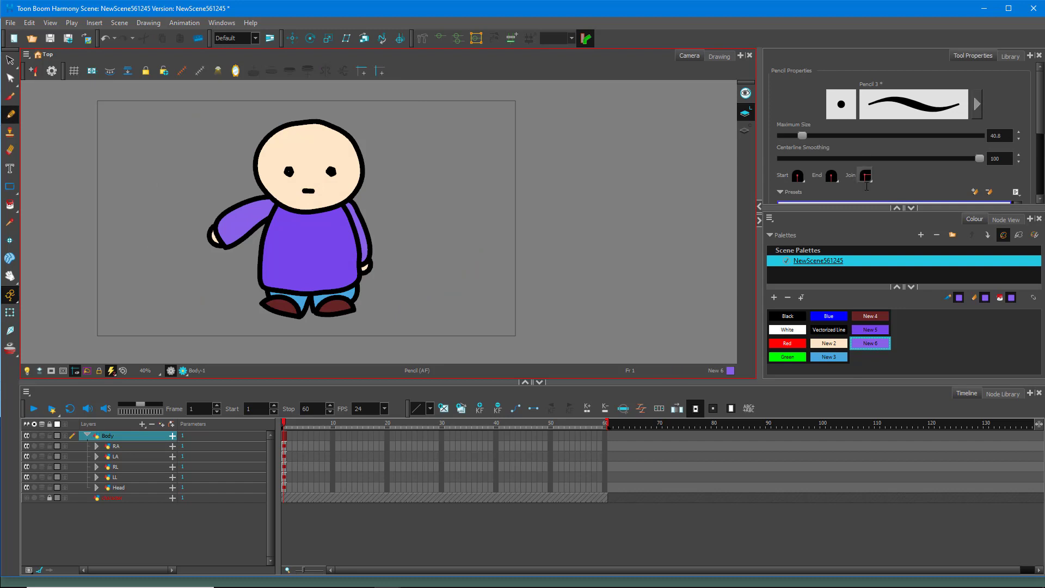
click(911, 208)
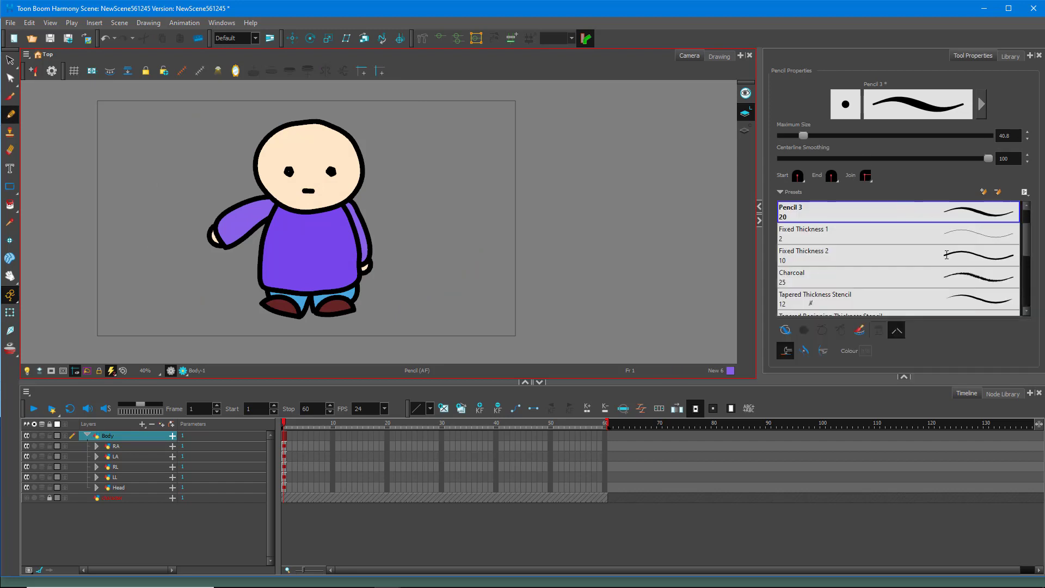
click(942, 259)
drag(189, 182, 172, 315)
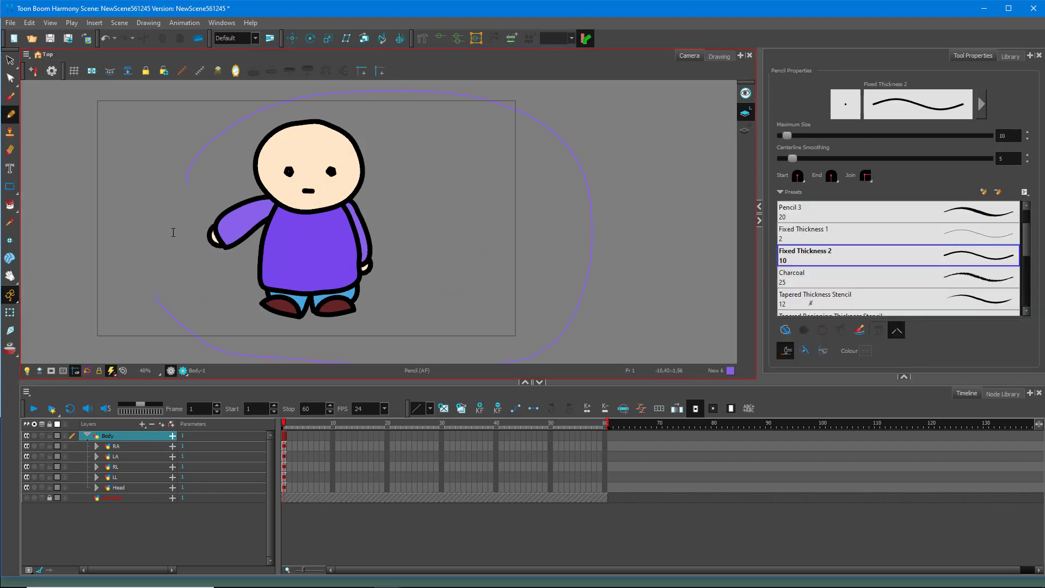
Undo the stray pencil strokes and select the whole character's artwork across the Body through Head layers
click(115, 467)
click(106, 436)
shift+click(116, 487)
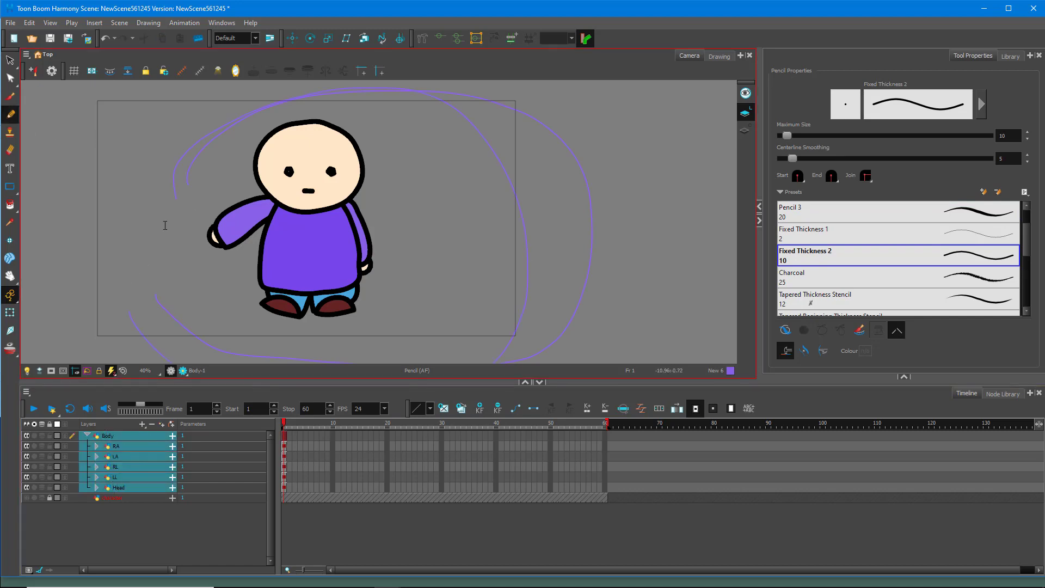
key(ctrl+z)
key(alt+s)
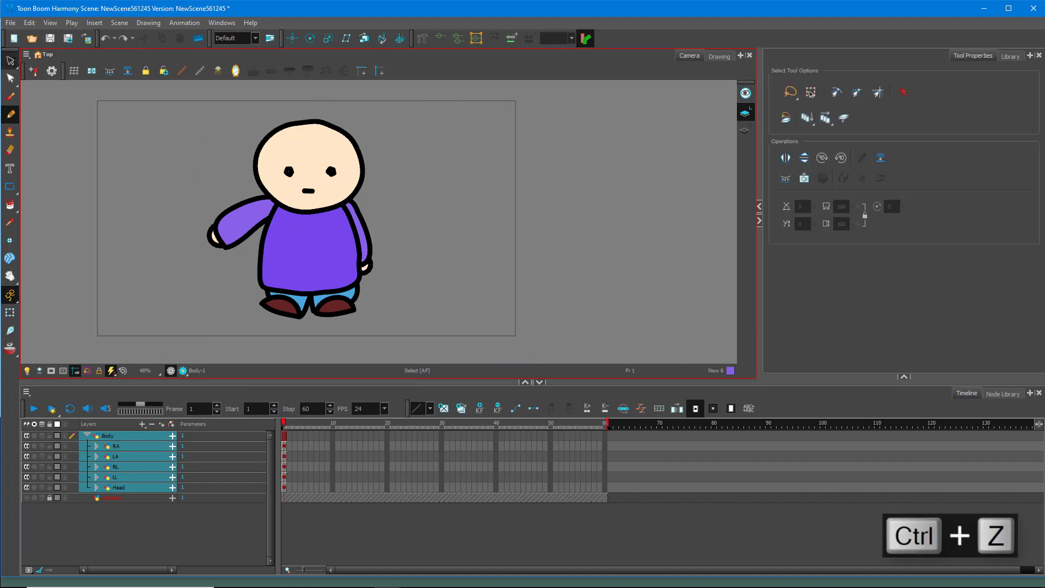
mouse_move(133, 364)
mouse_down()
mouse_move(236, 116)
mouse_move(112, 343)
mouse_move(133, 362)
mouse_up()
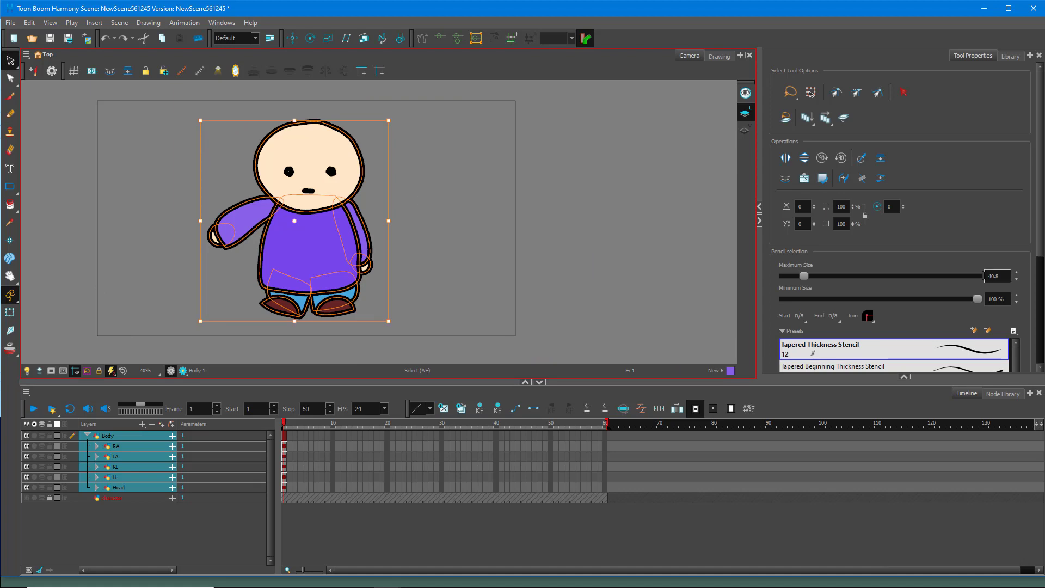
Apply the Medium Tapered Thickness Stencil preset to the character's selected pencil outlines
scroll(950, 354, down, 2)
click(952, 364)
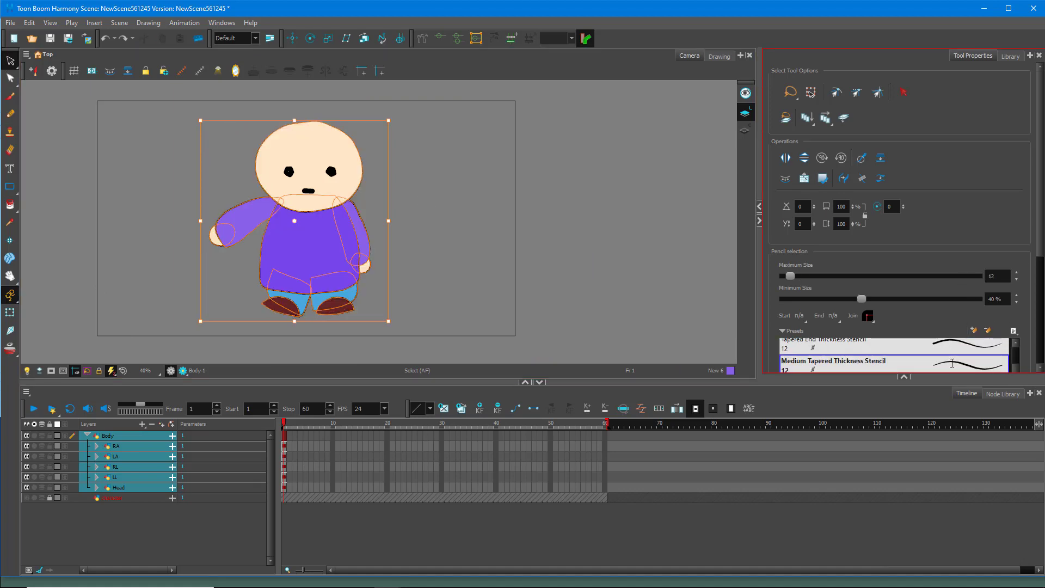
scroll(379, 165, up, 1)
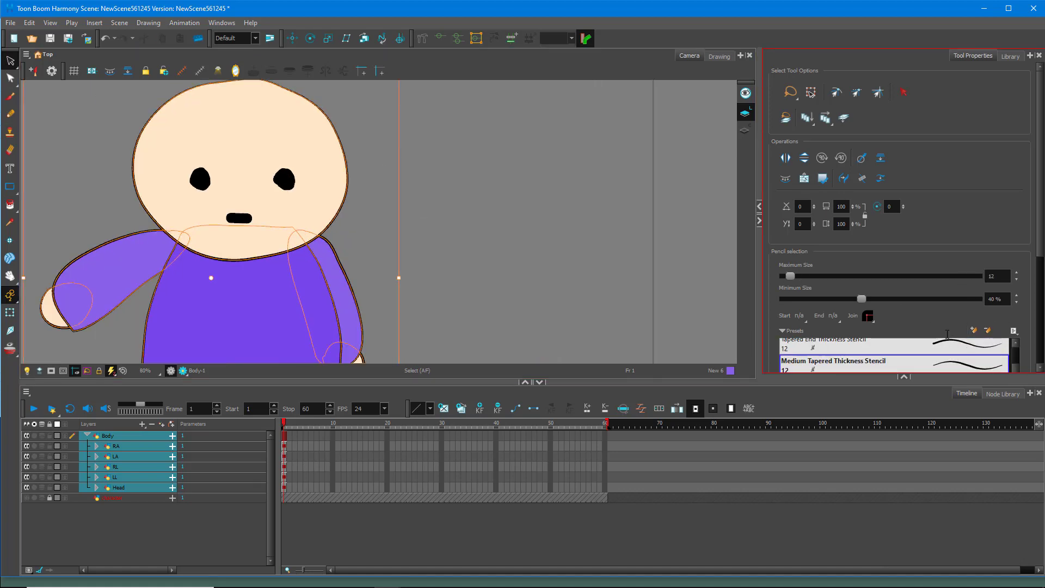
Try a Bumpy texture with the Uniform Thickness Stencil preset on the selected outlines and reset the texture to None
scroll(1004, 355, down, 2)
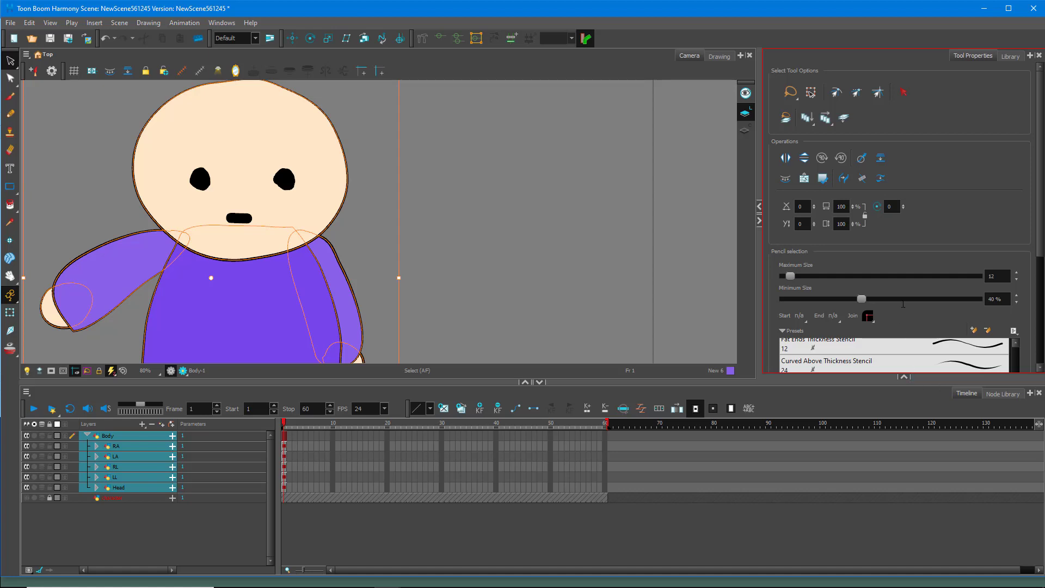
scroll(903, 302, down, 4)
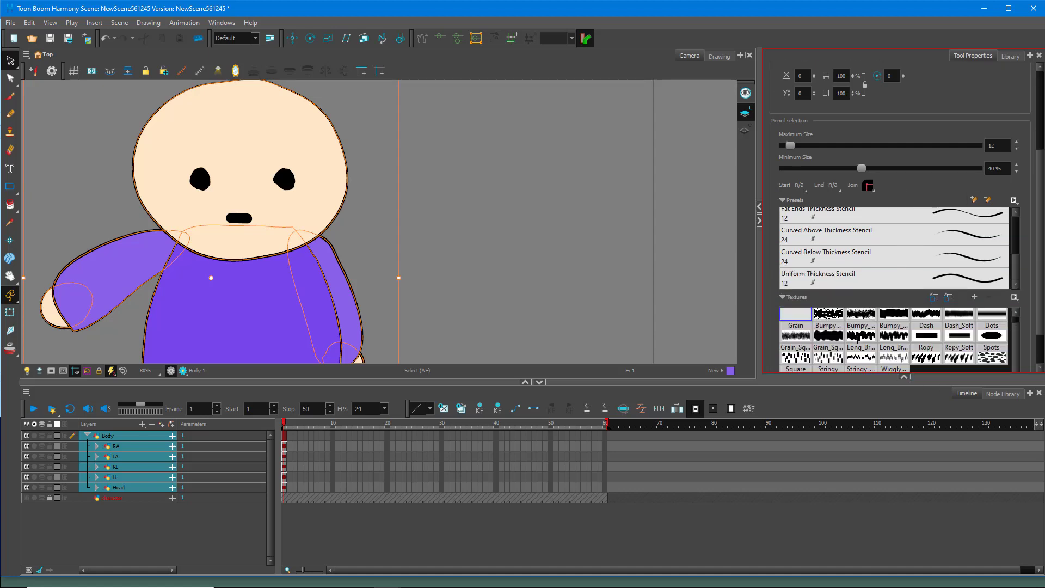
click(858, 341)
click(952, 275)
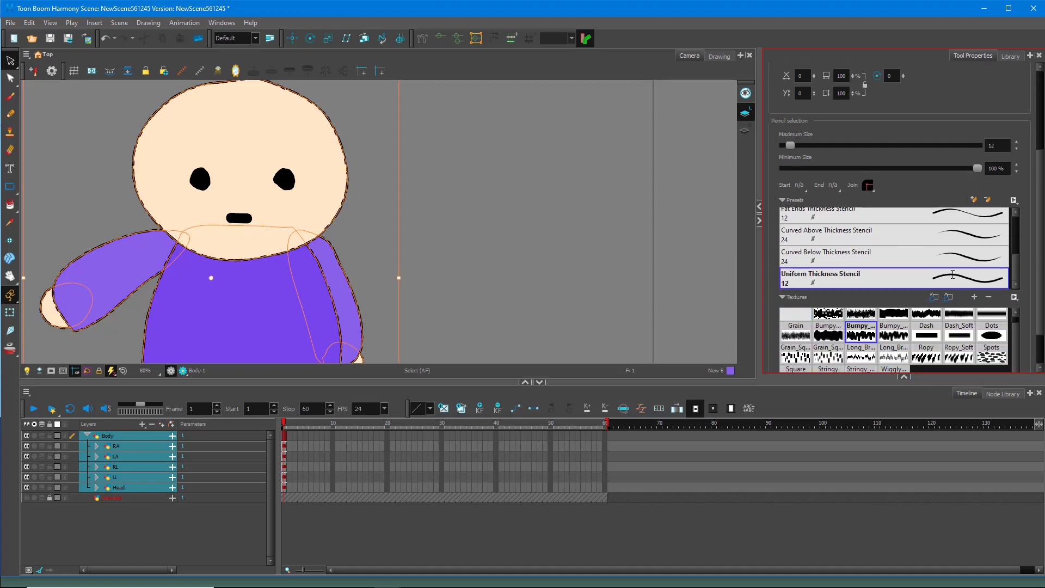
click(796, 314)
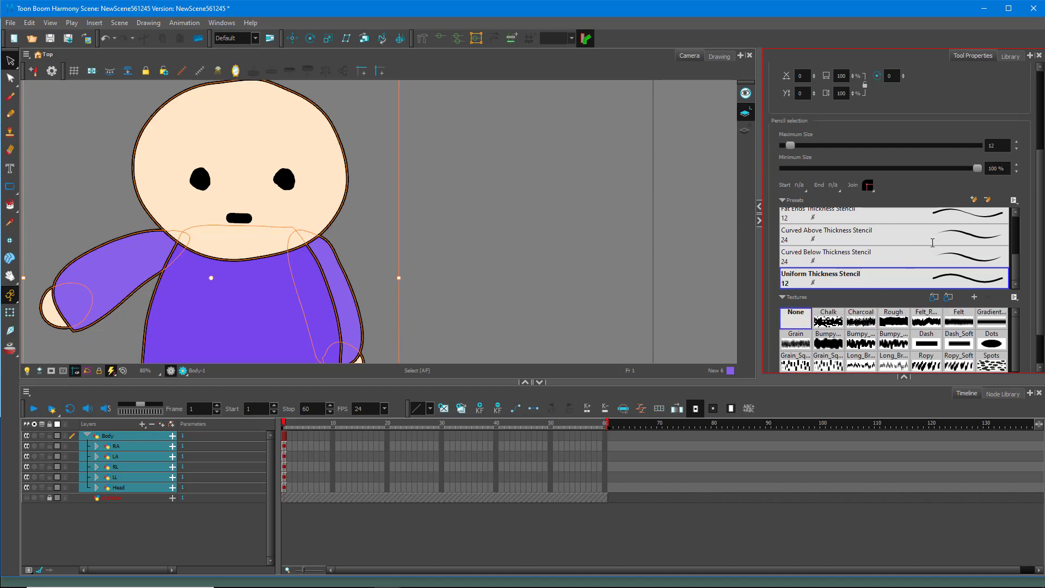
Apply the Curved Below Thickness Stencil preset to the selected outlines and set their maximum size to 41.6
click(949, 260)
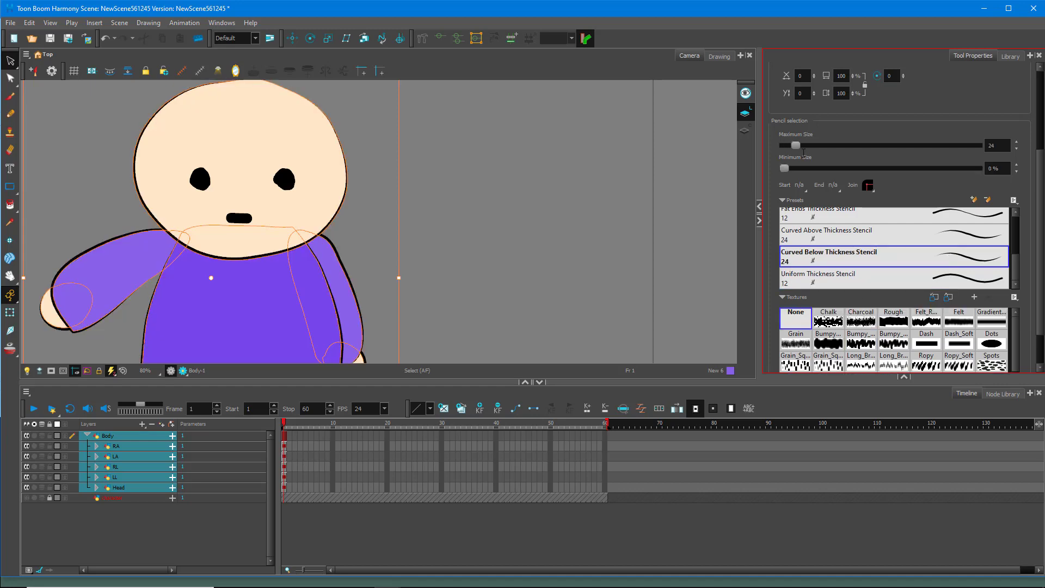
drag(795, 145, 805, 145)
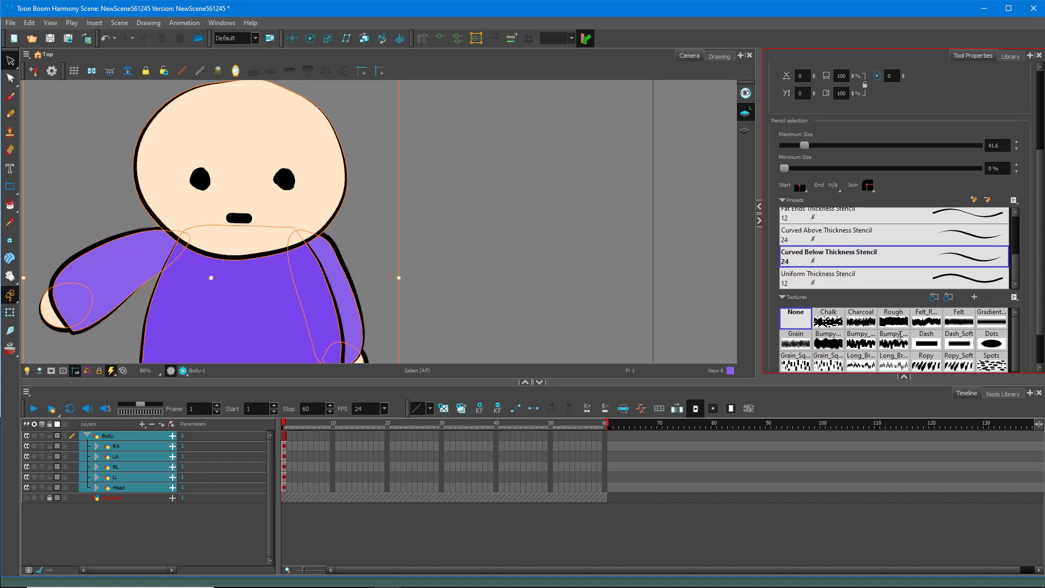
Try several pencil textures on the selected outlines, including Ropy_Soft, Ropy and a Stringy variant
scroll(955, 280, down, 2)
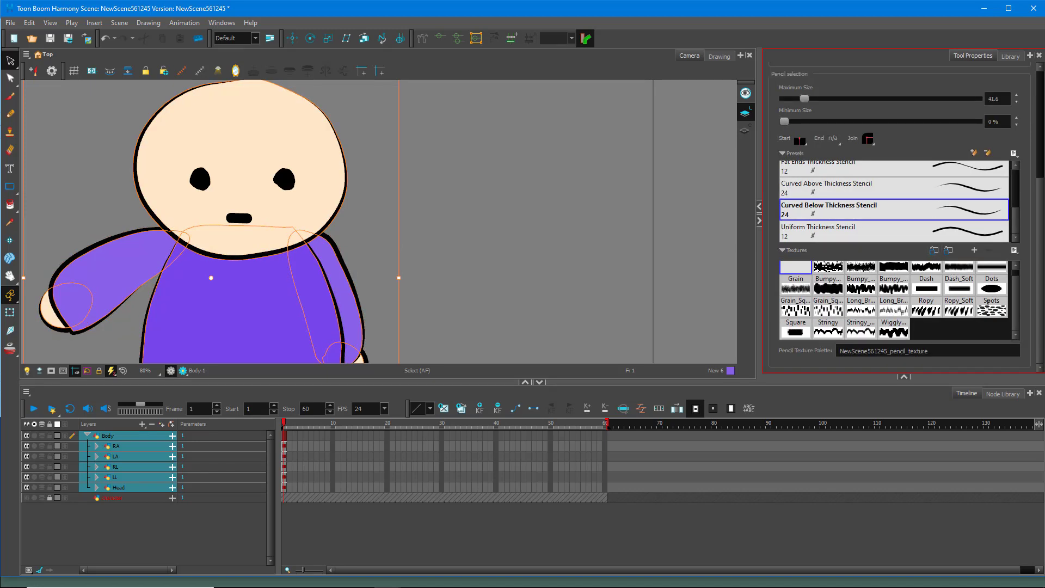
click(957, 310)
click(926, 309)
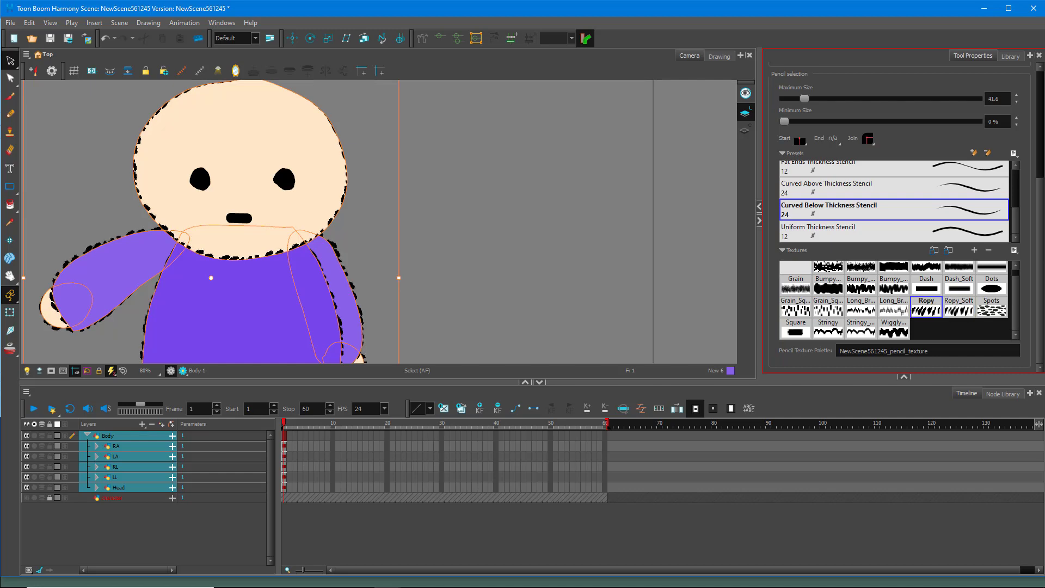
click(893, 309)
click(859, 327)
Reapply the Curved Below Thickness Stencil preset at size 24 with the texture set to None, and deselect the artwork
click(905, 214)
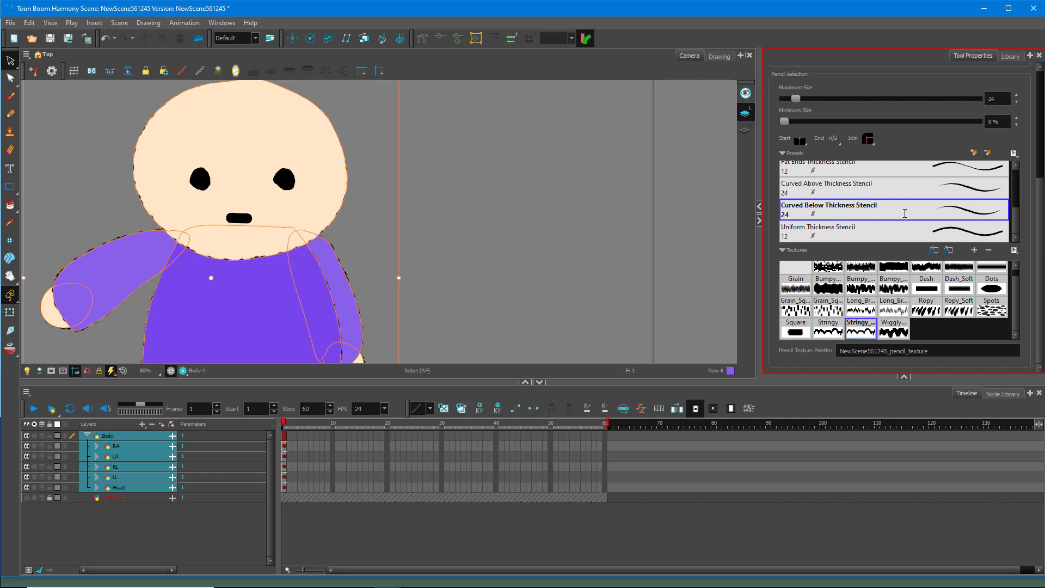
click(795, 270)
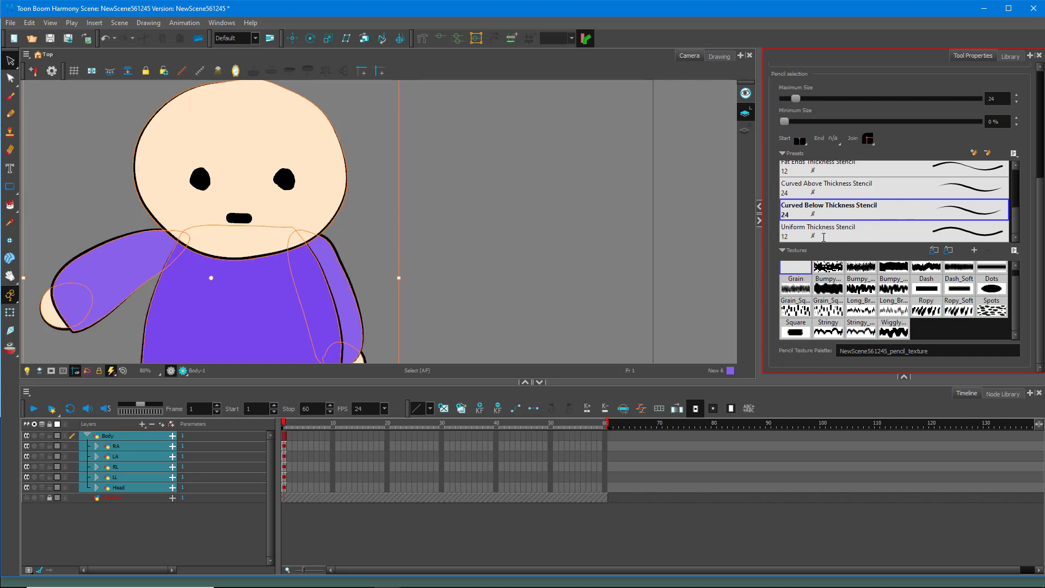
scroll(335, 236, down, 4)
click(409, 271)
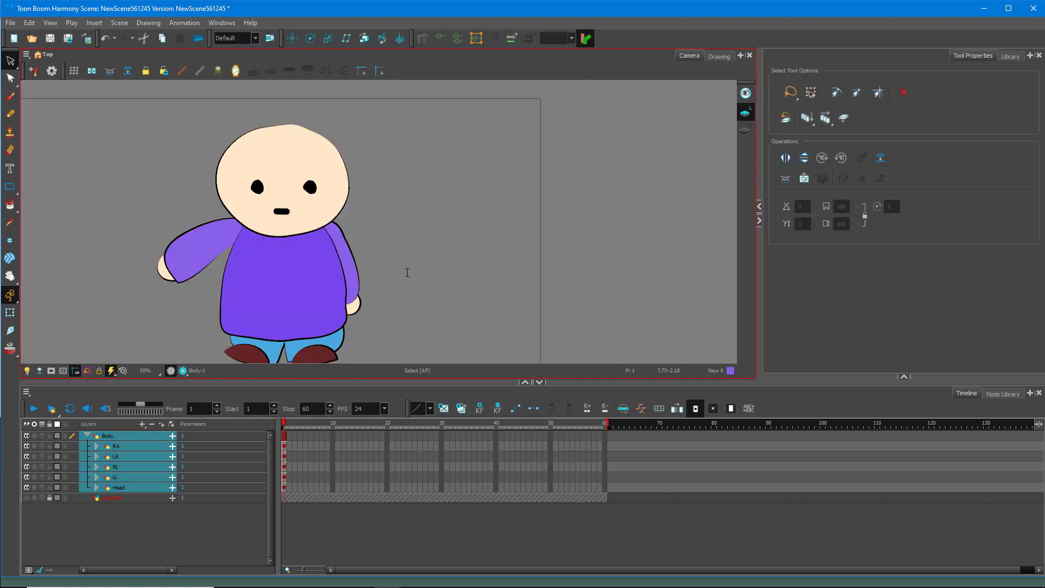
scroll(413, 279, up, 2)
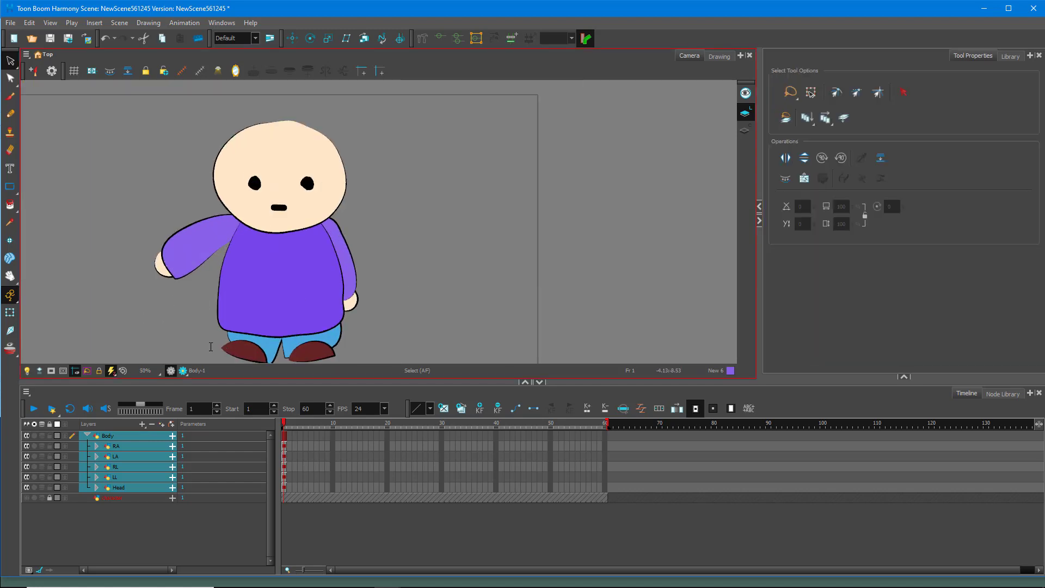
scroll(154, 321, down, 3)
scroll(156, 321, up, 4)
scroll(159, 333, down, 1)
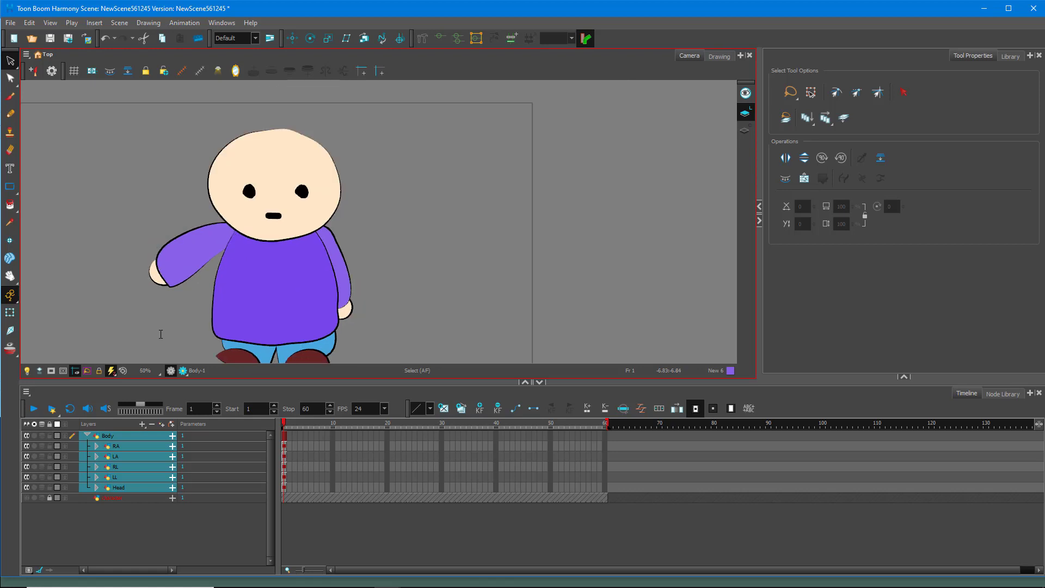
scroll(160, 334, down, 2)
scroll(172, 358, up, 2)
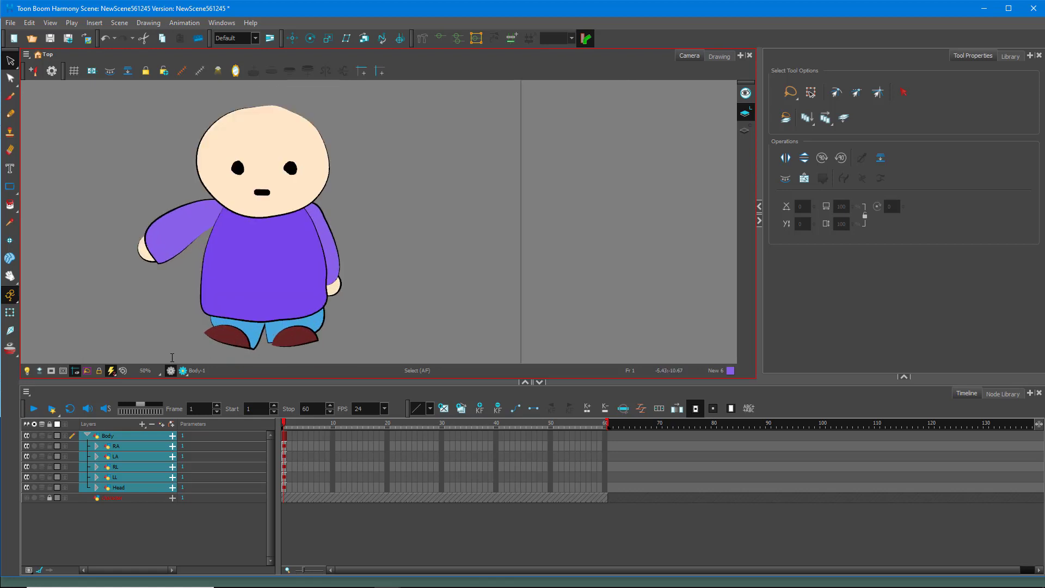